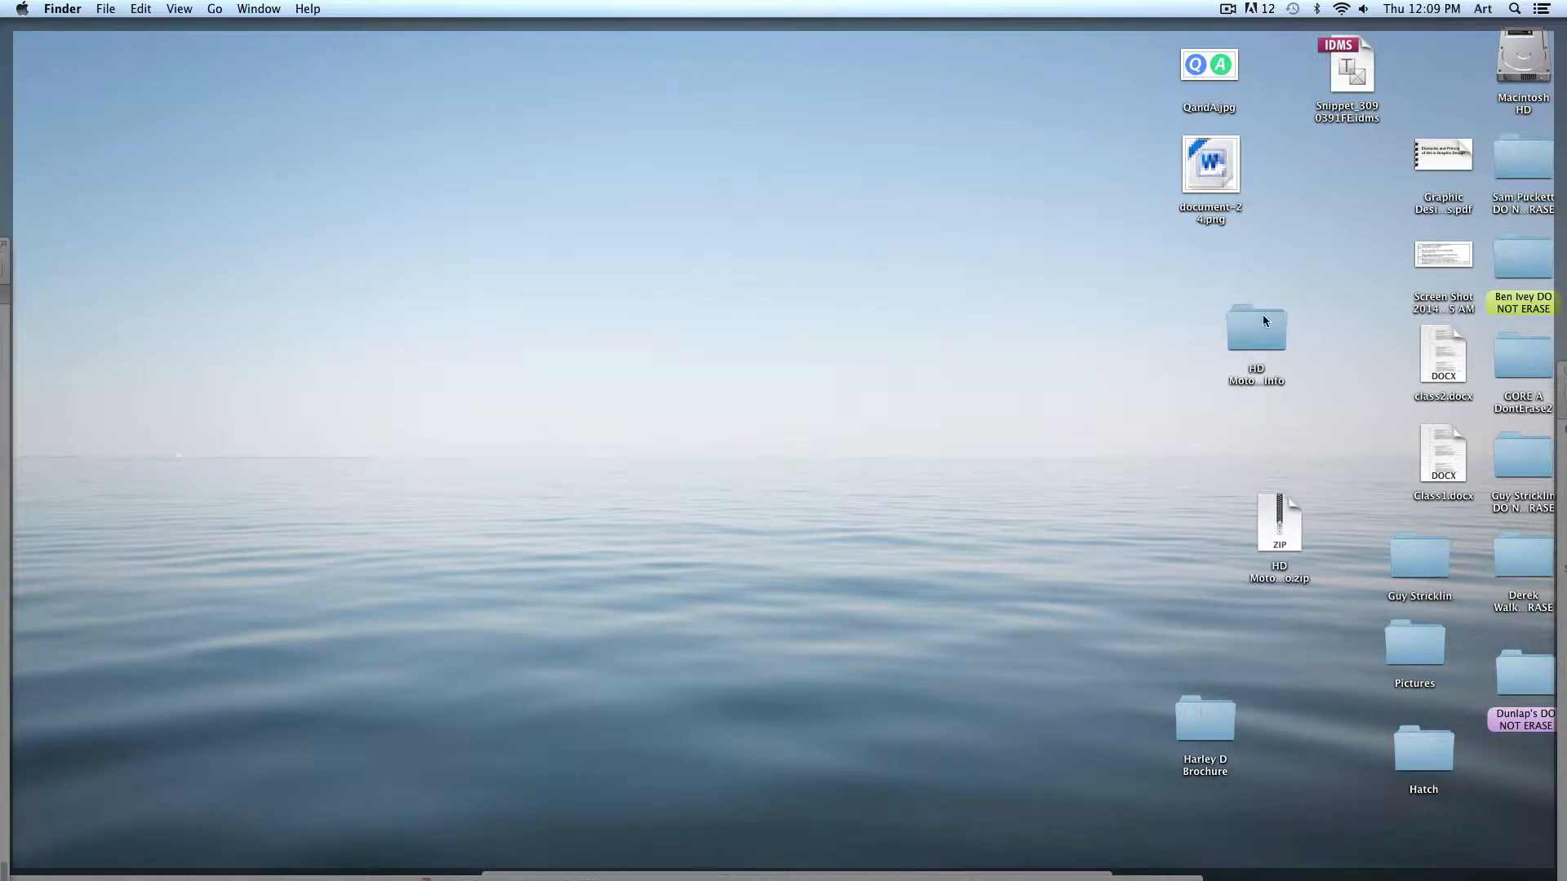
- Open the HD Motorcycle Info folder and preview each motorcycle photo with Quick Look
double_click(1263, 321)
drag(822, 204, 663, 115)
drag(832, 341, 833, 391)
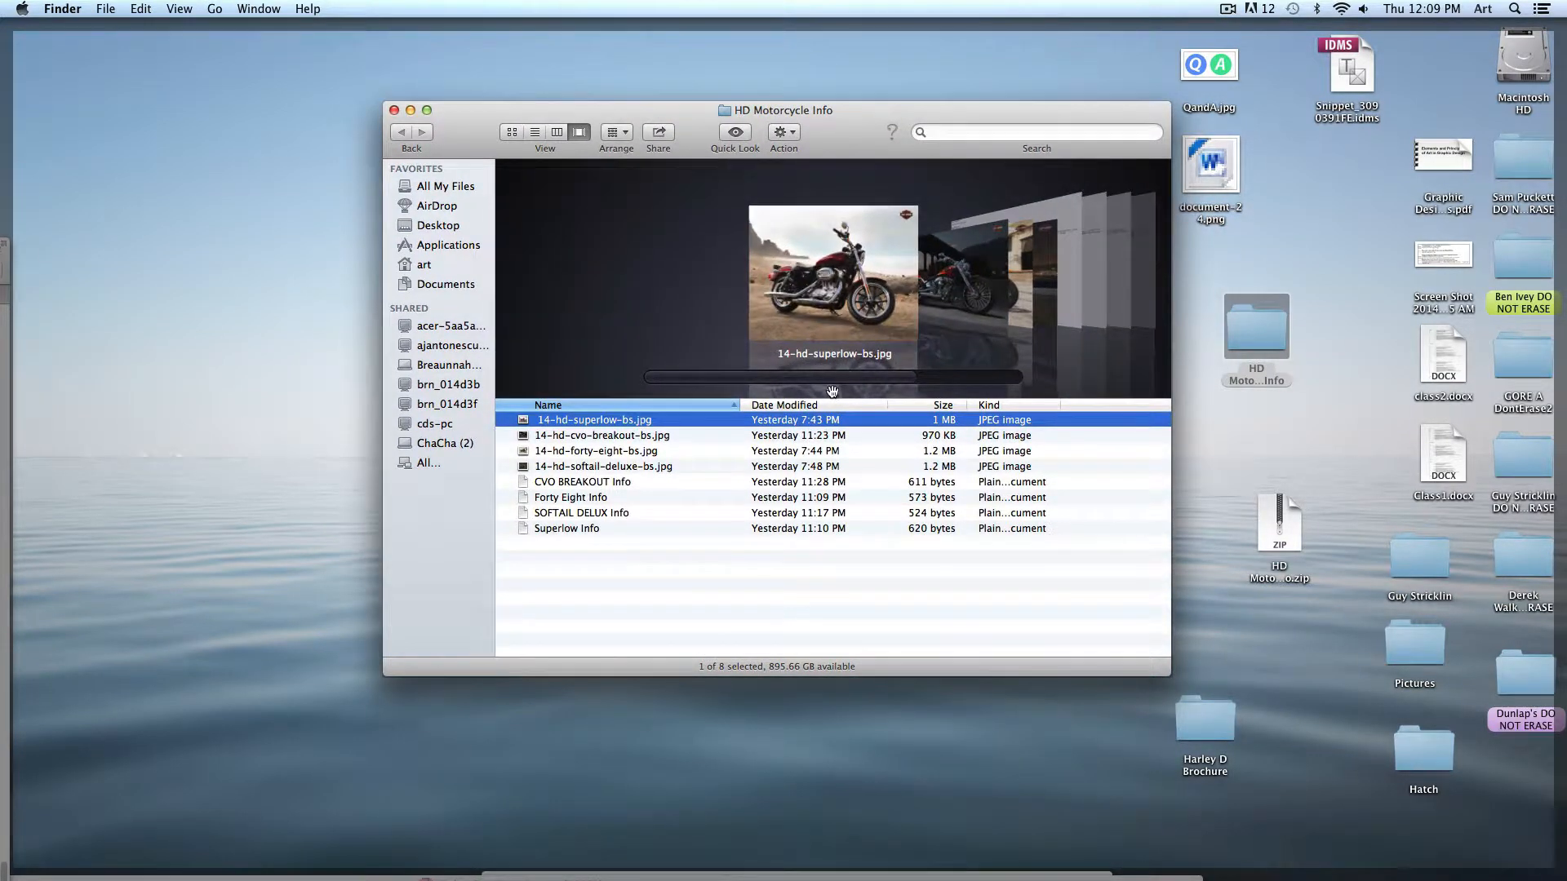
key(space)
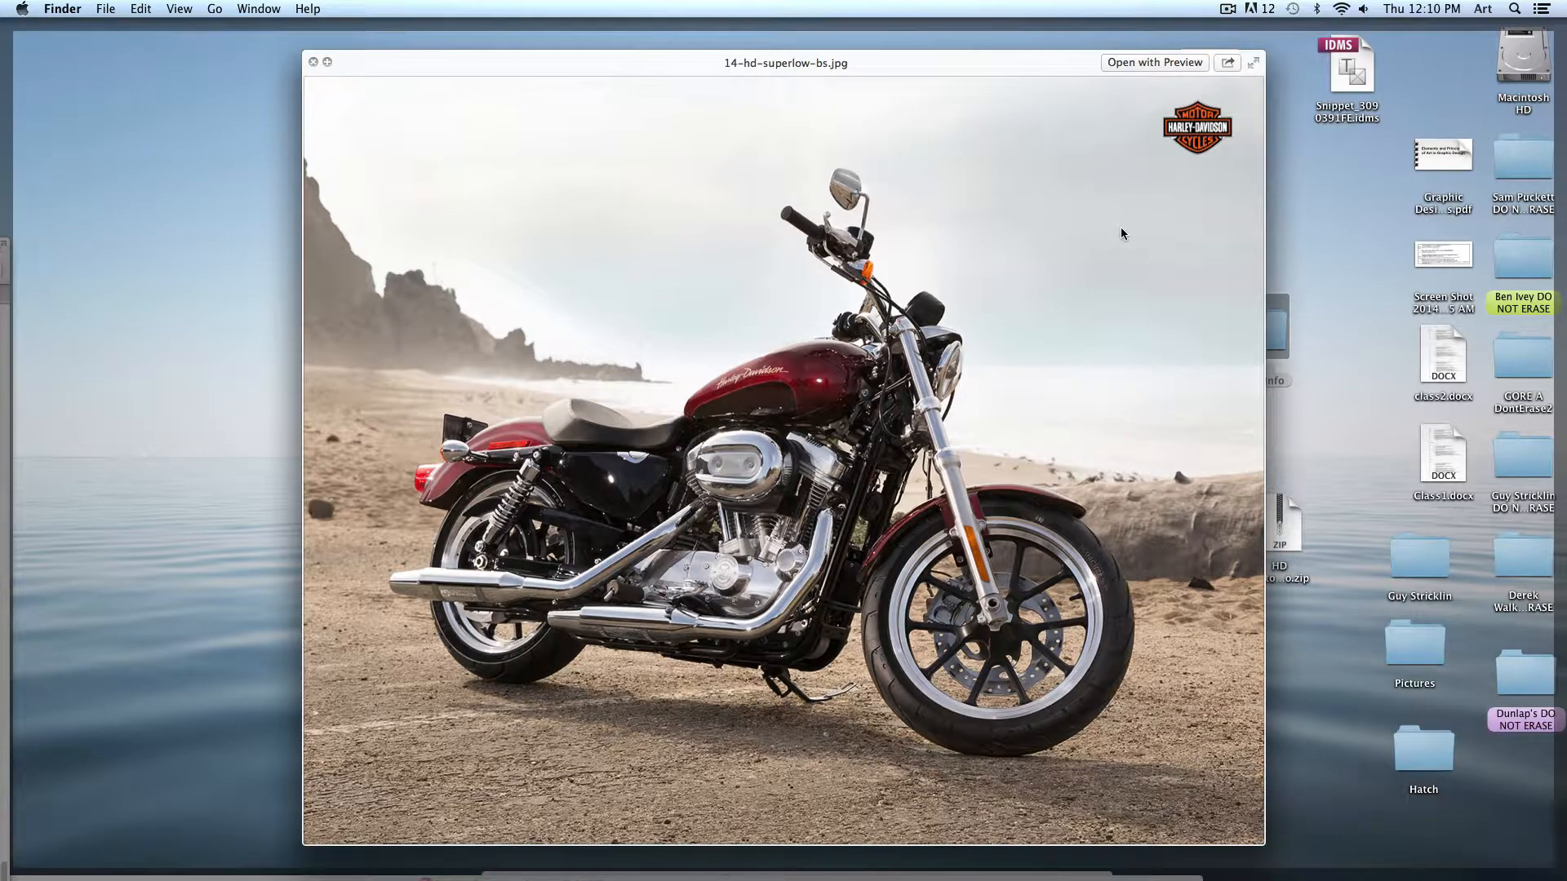
key(Down)
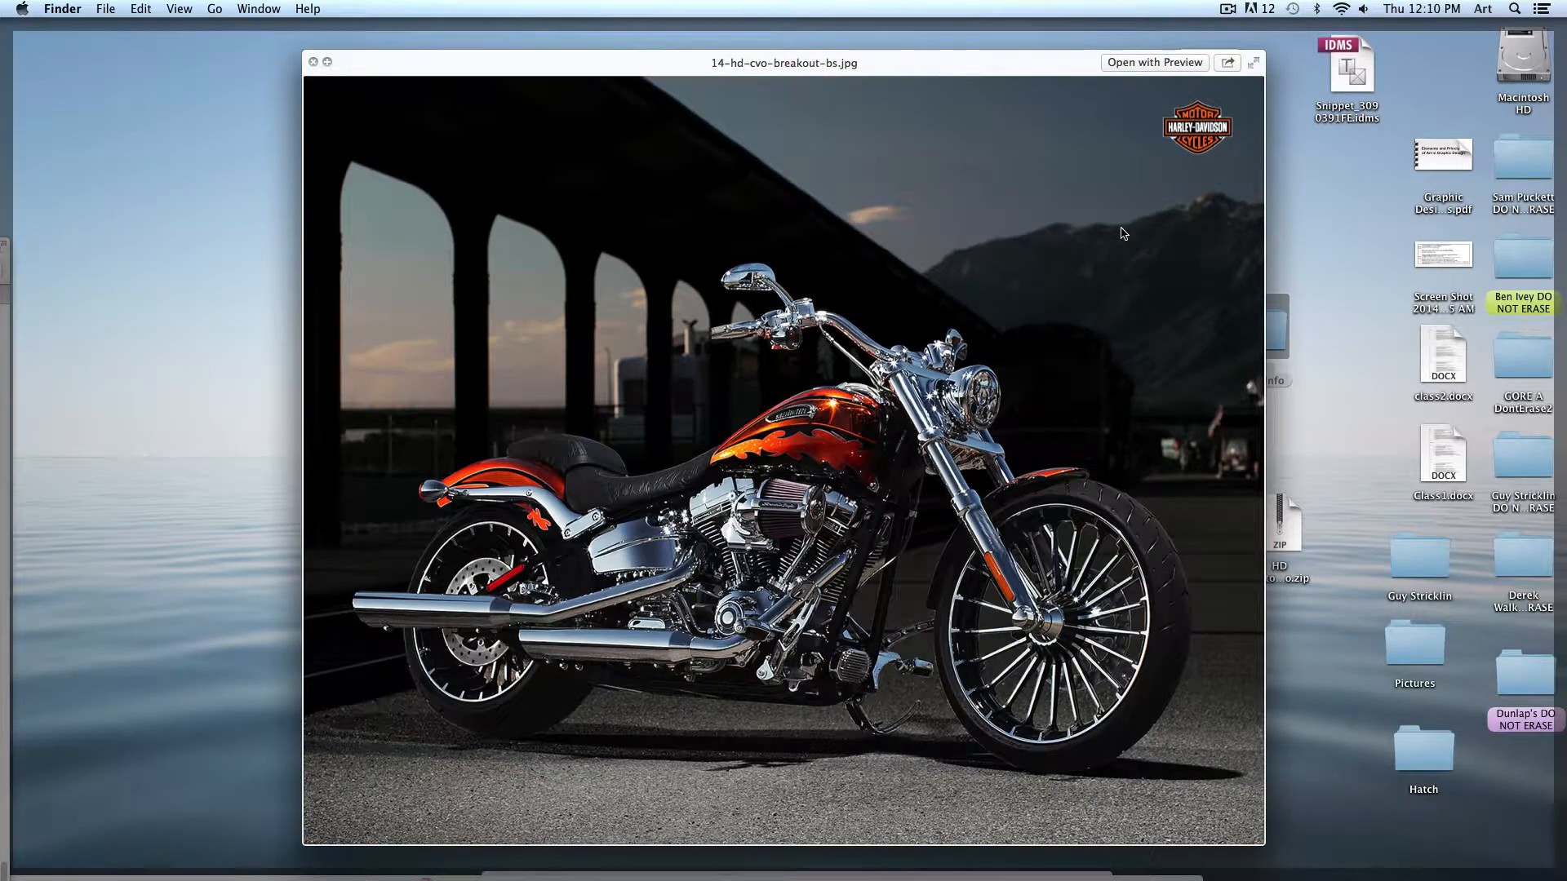
key(Down)
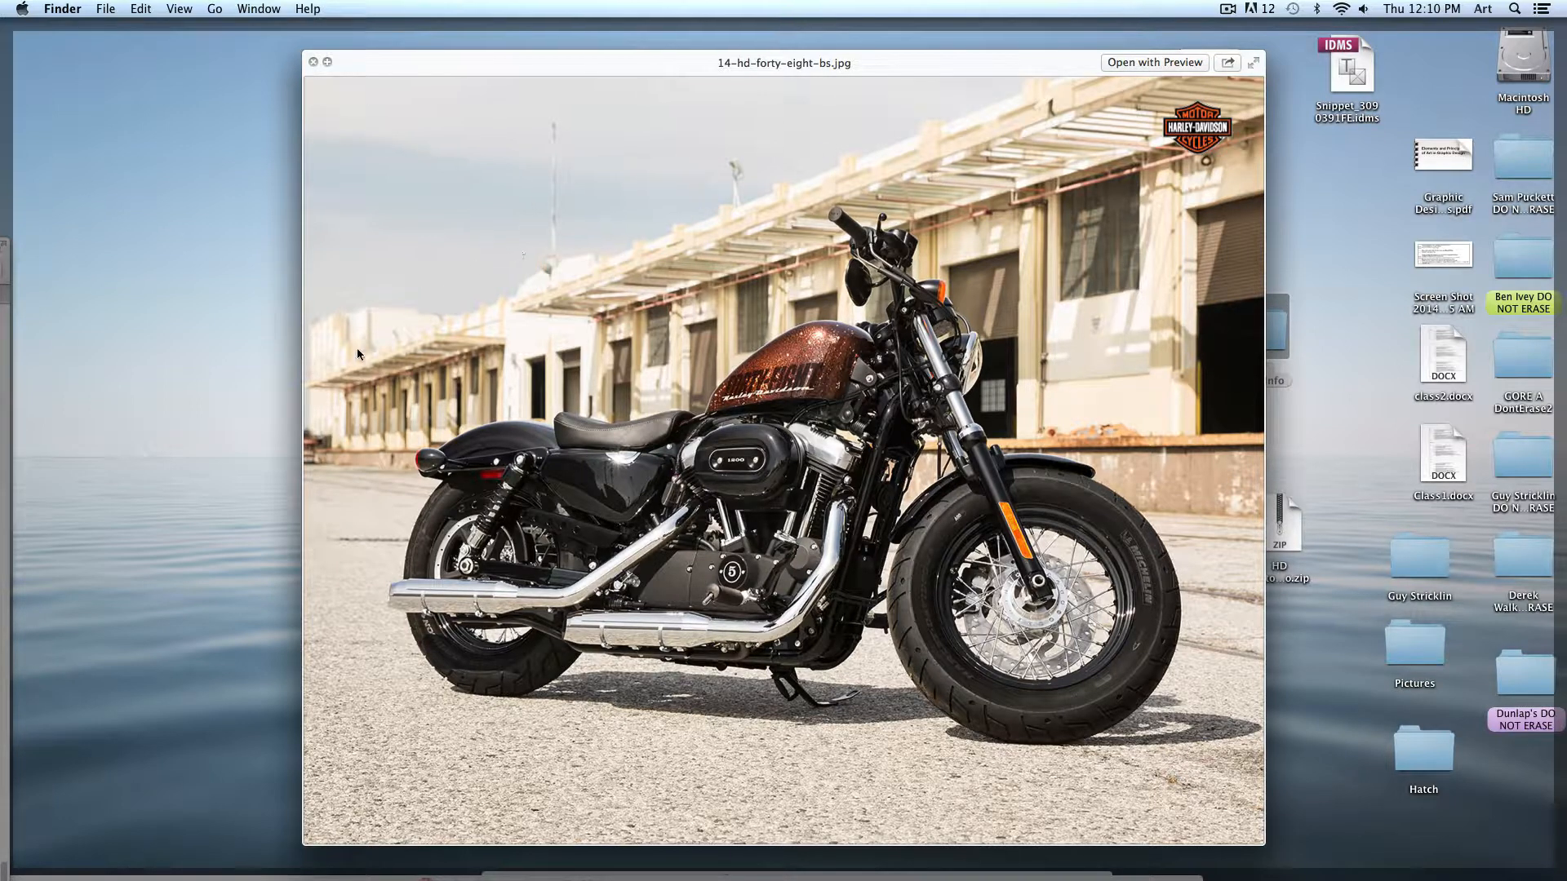
key(Down)
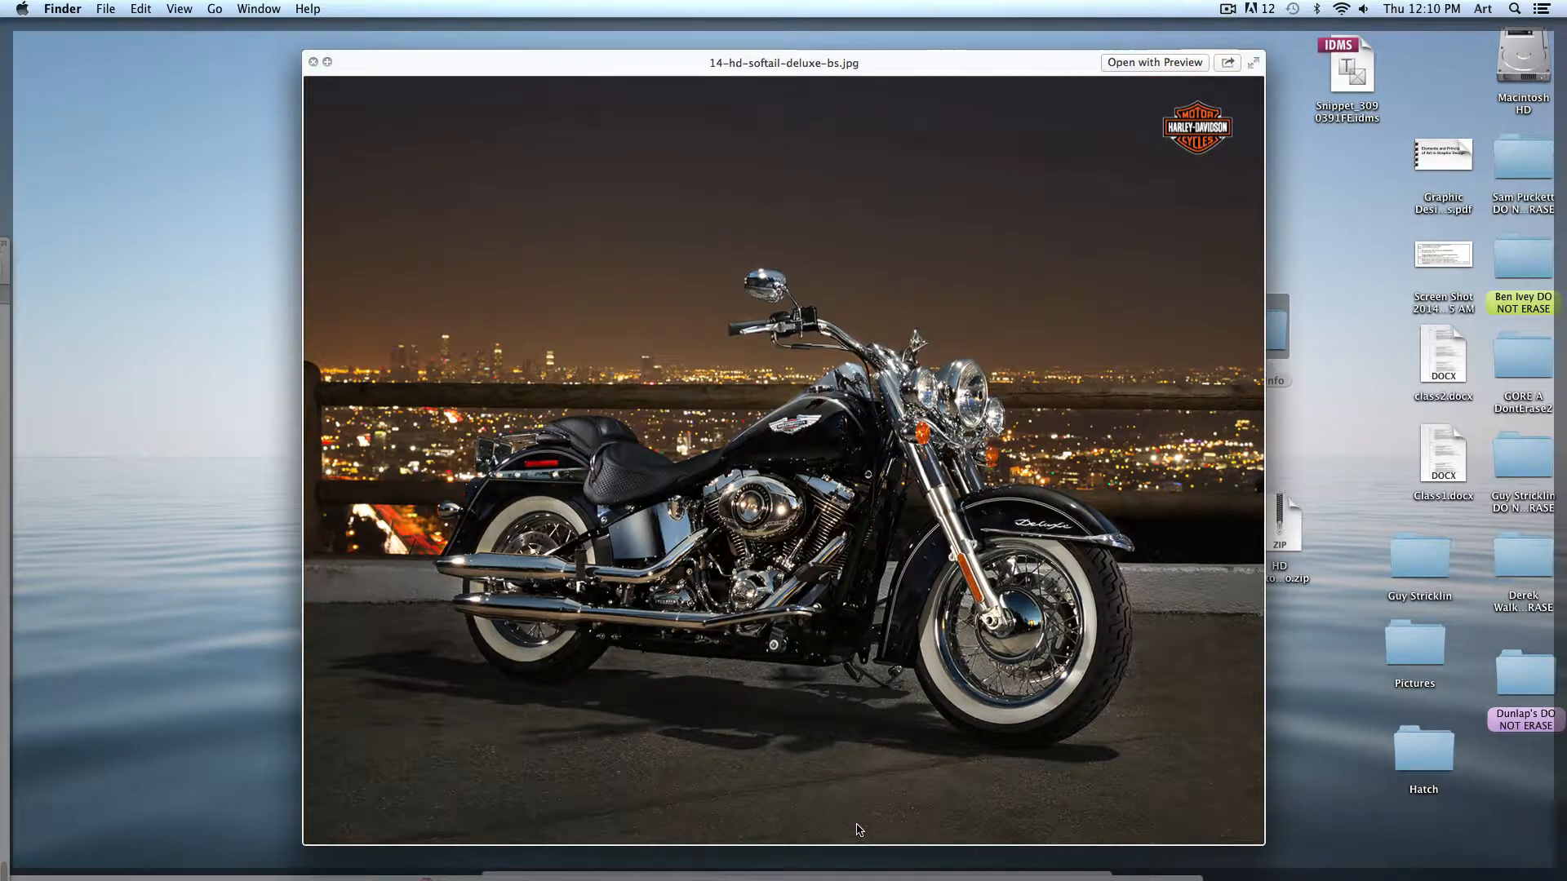
key(Down)
key(Up)
key(Right)
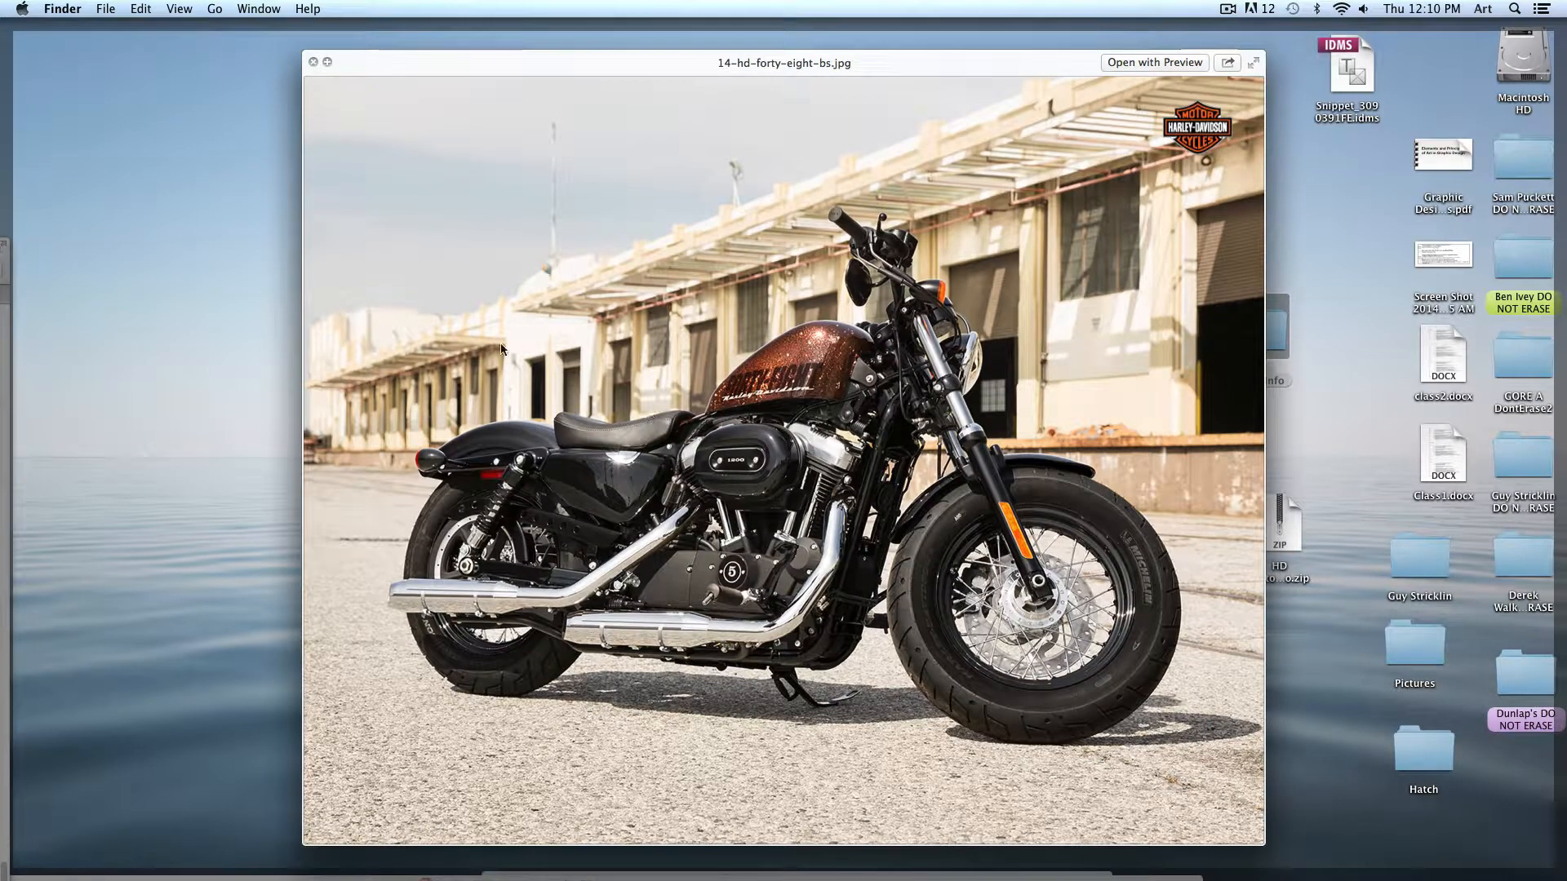
key(space)
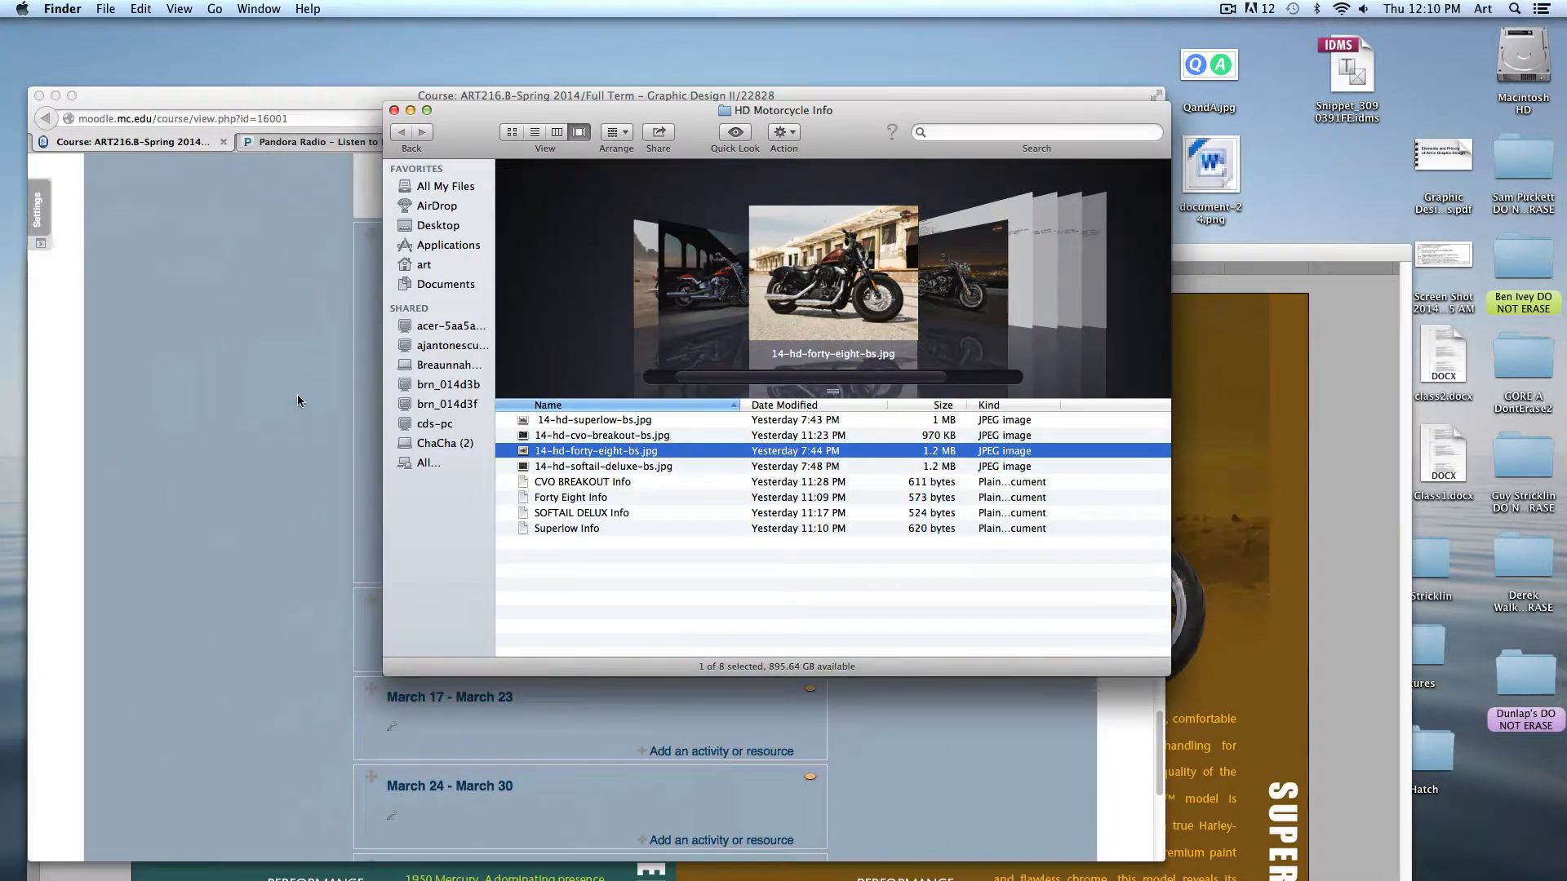
- Switch to the Harley_Brochure_1.indd layout to review the finished two-page spread
click(1389, 428)
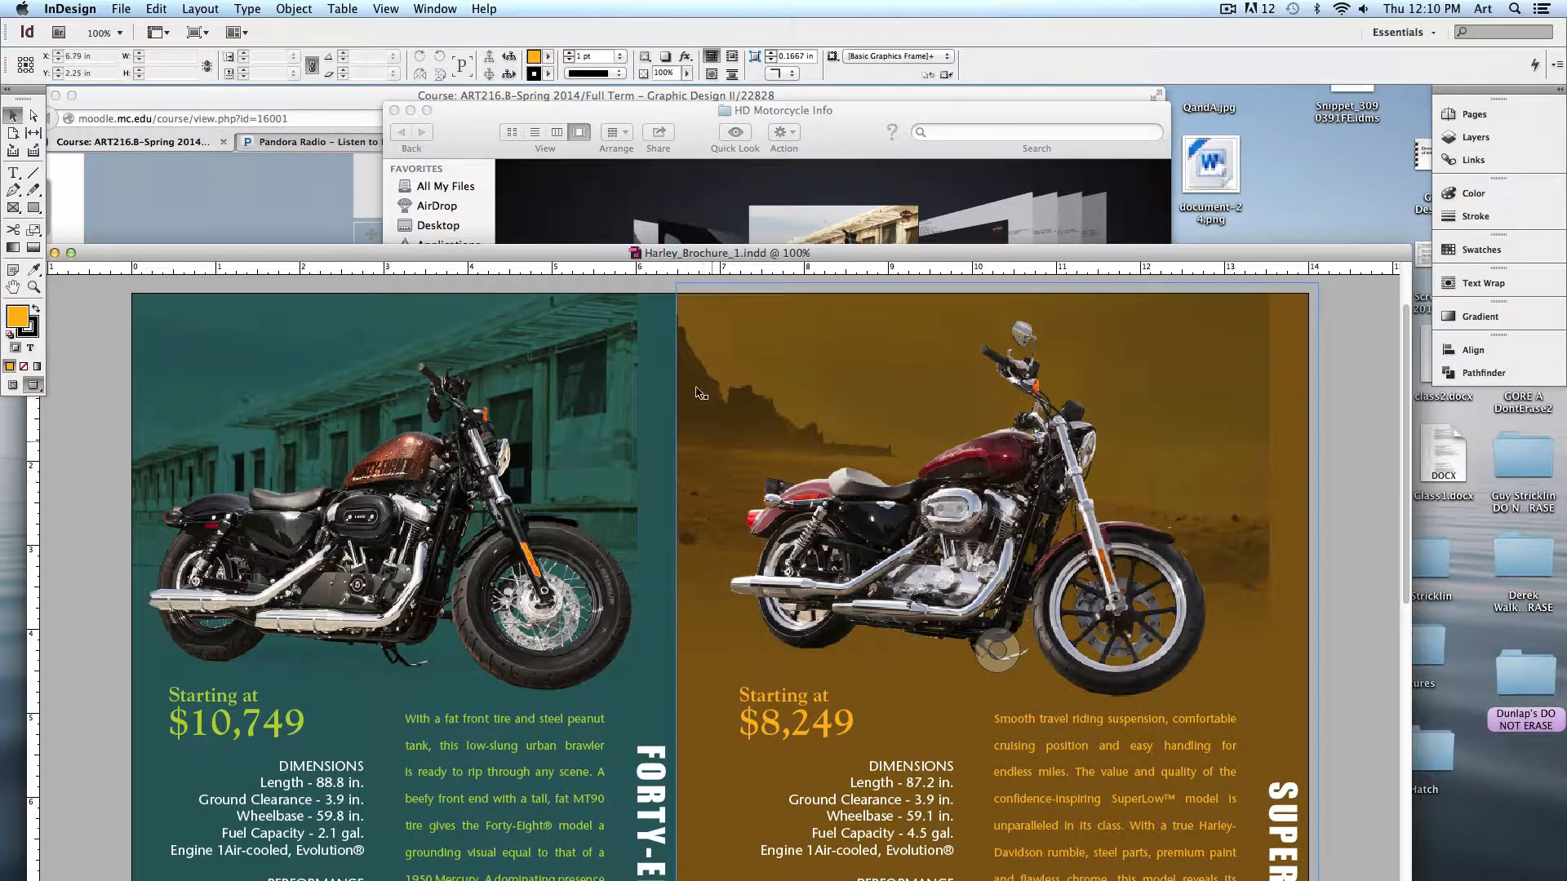
drag(712, 257, 717, 100)
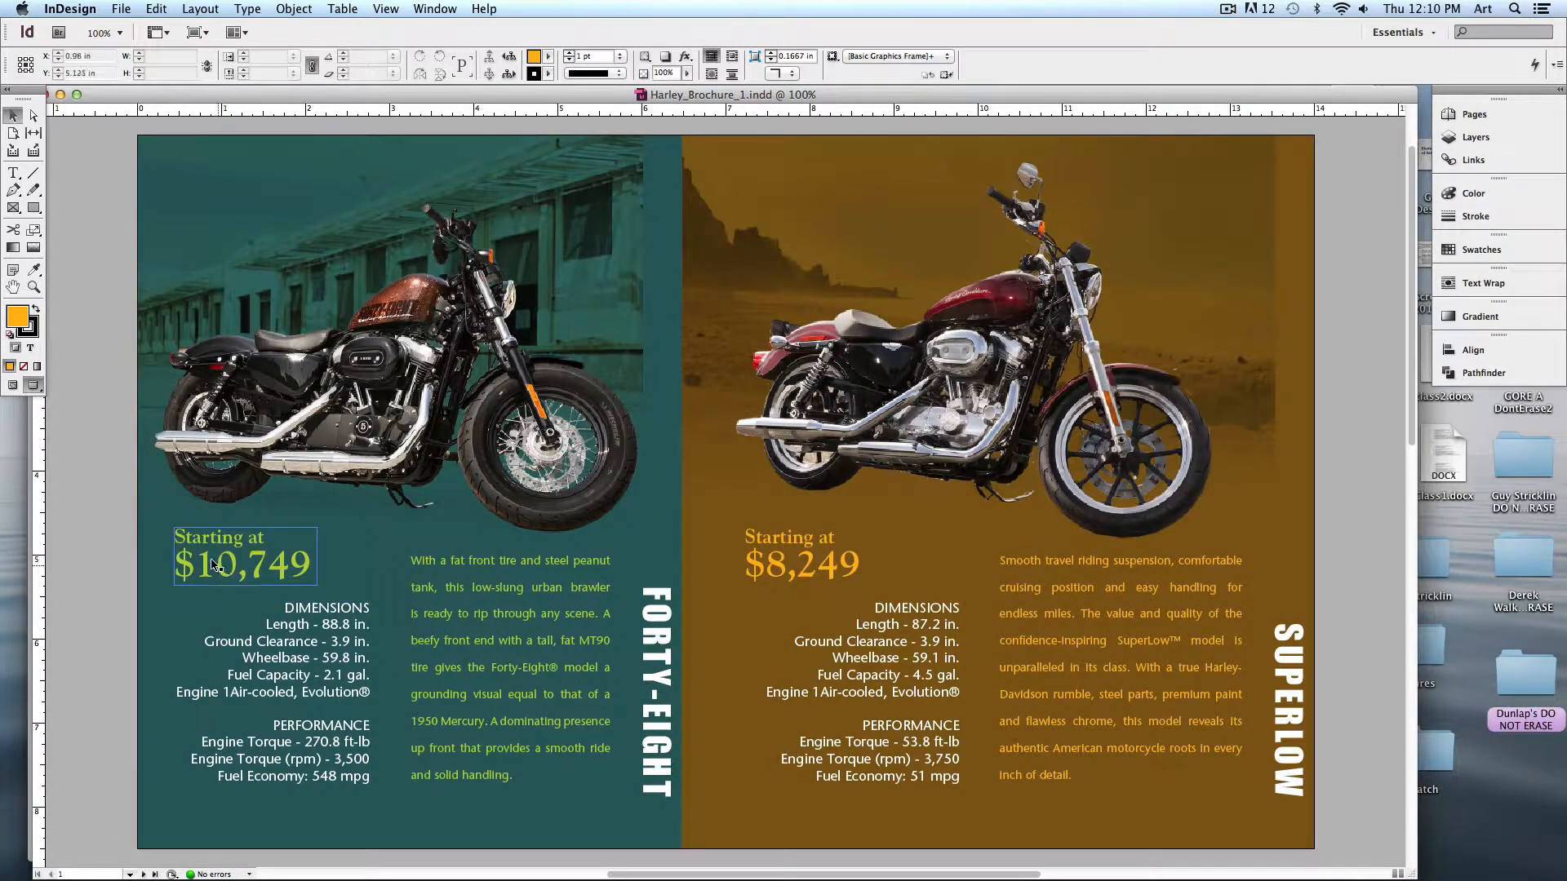
click(1002, 492)
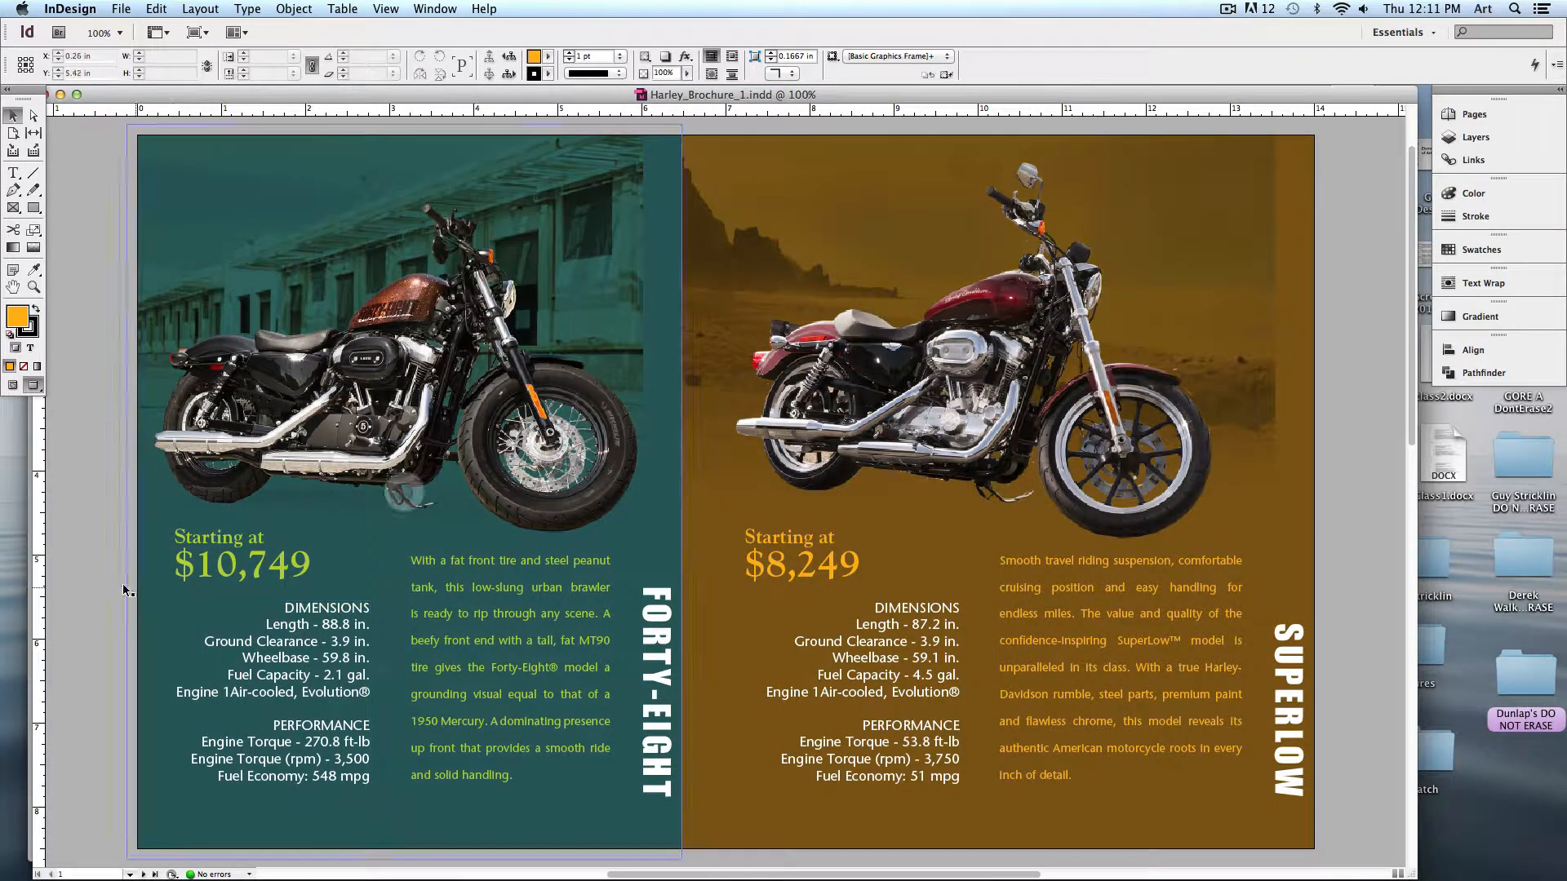
click(61, 95)
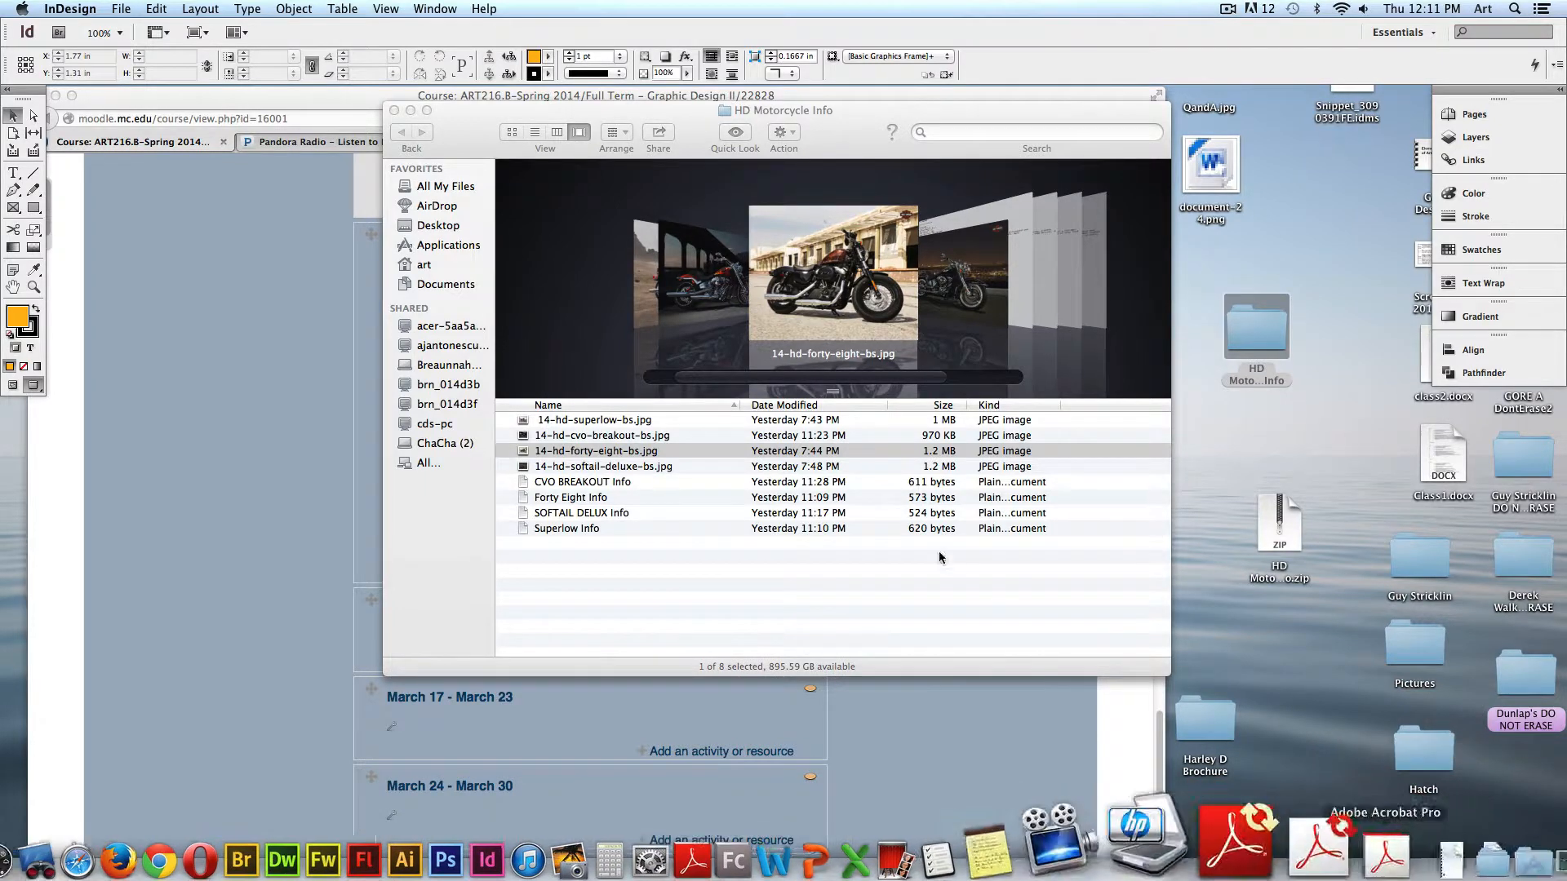
- Open Example.psd from the Links folder inside the Harley D Brochure folder in Photoshop
click(643, 537)
double_click(1208, 739)
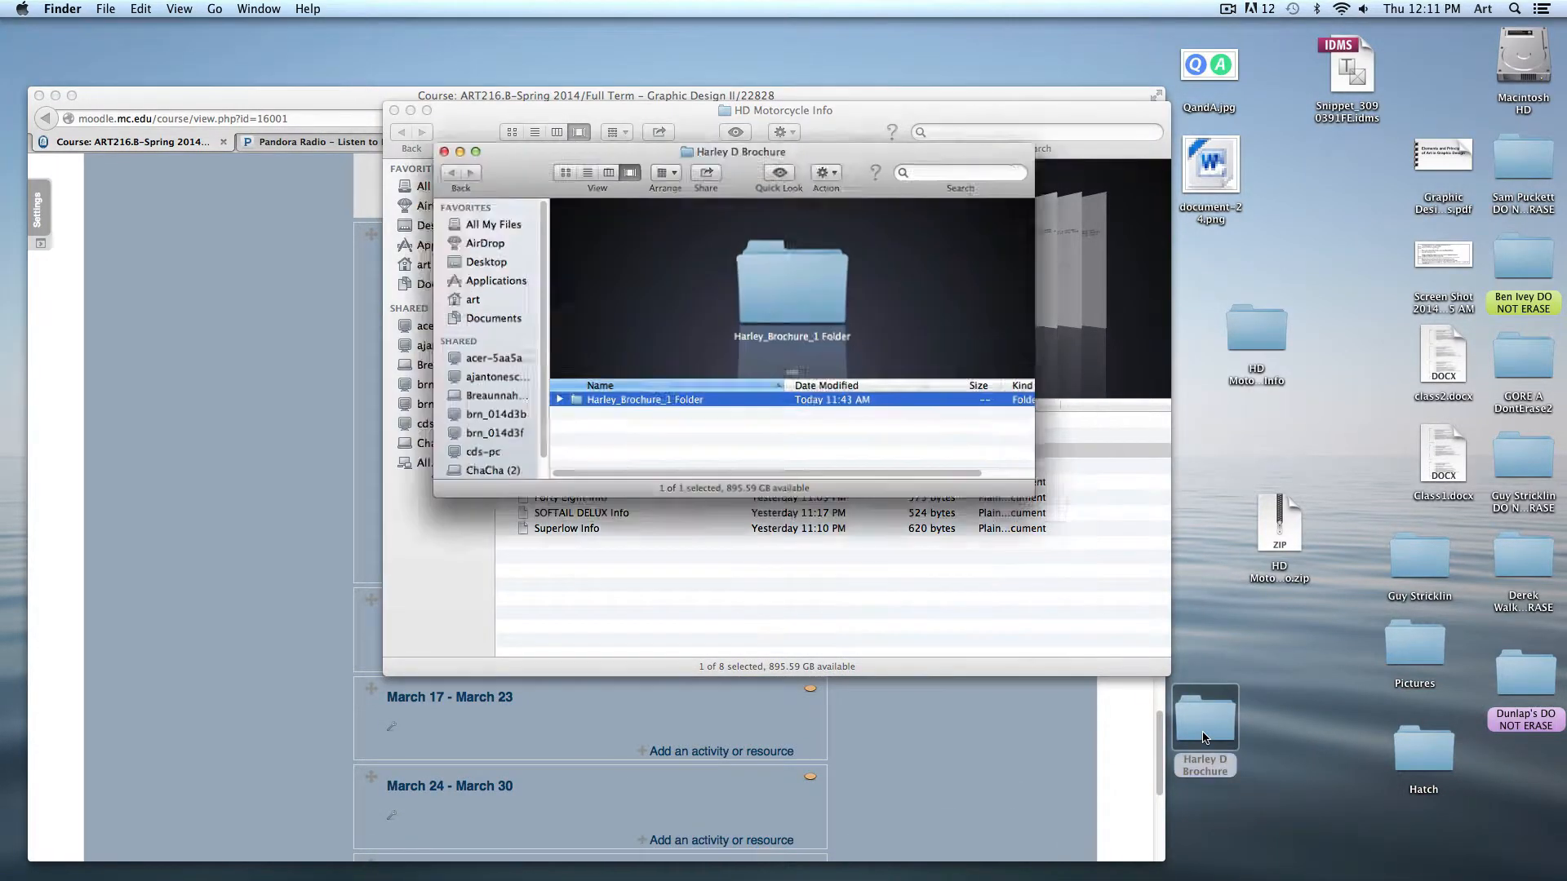
click(531, 385)
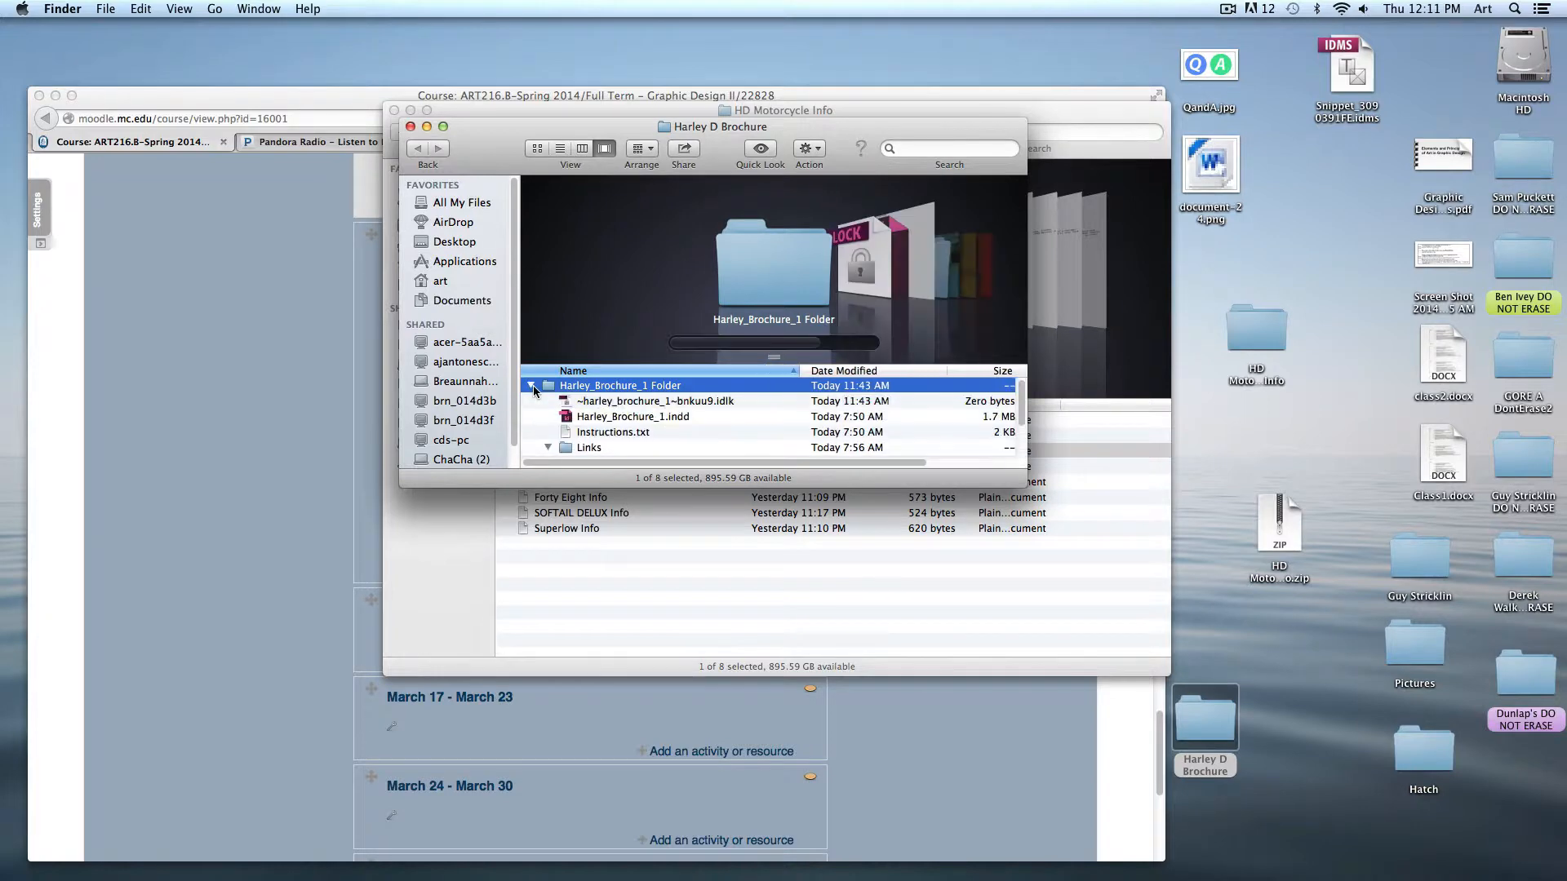
drag(1027, 484, 1035, 661)
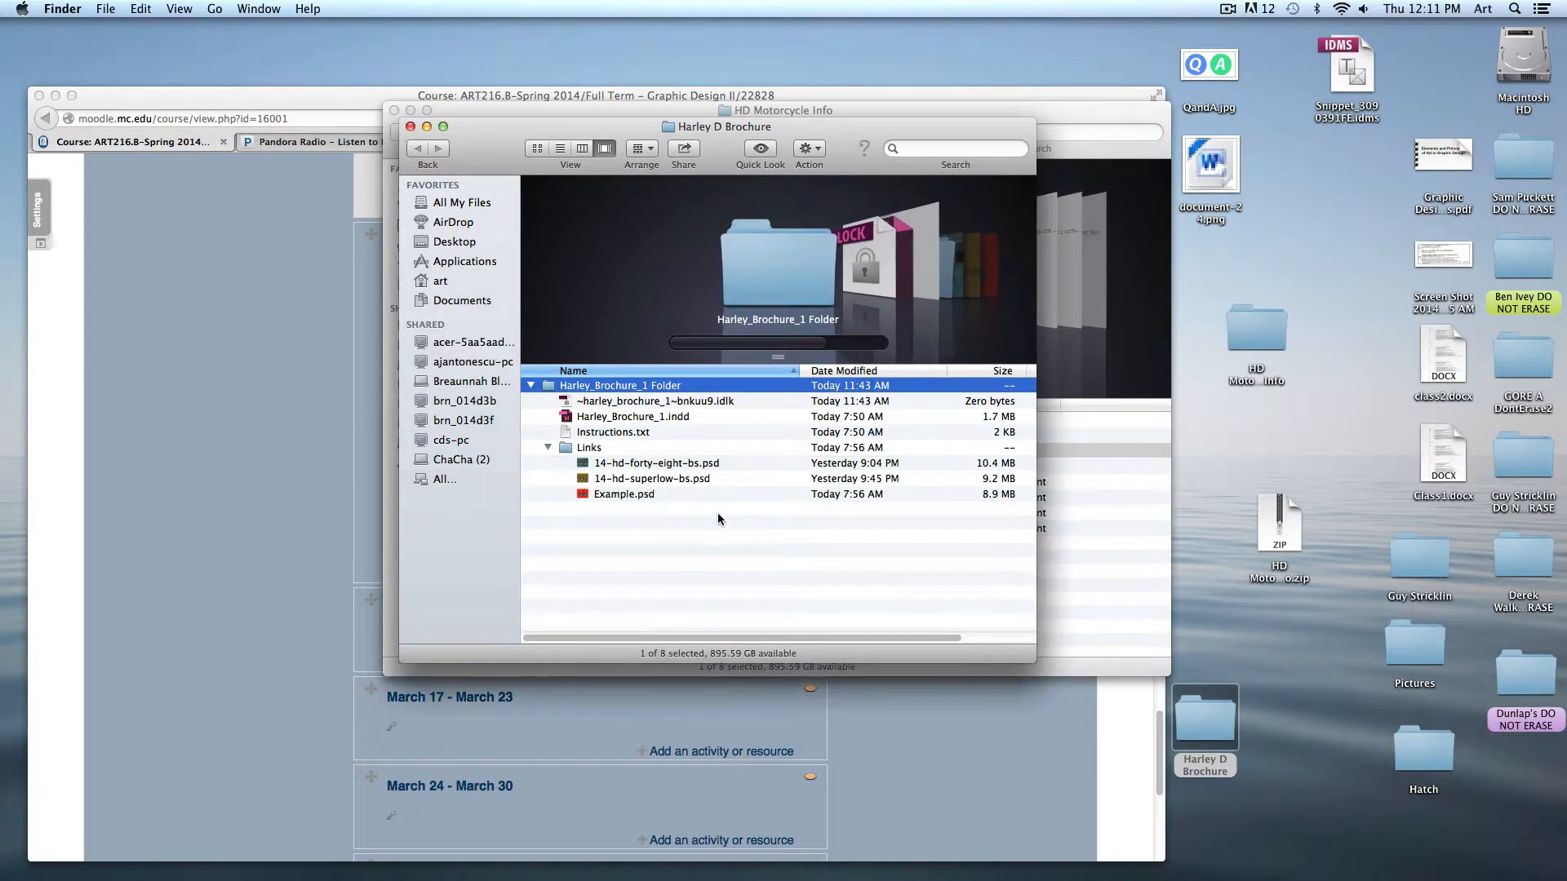
double_click(627, 495)
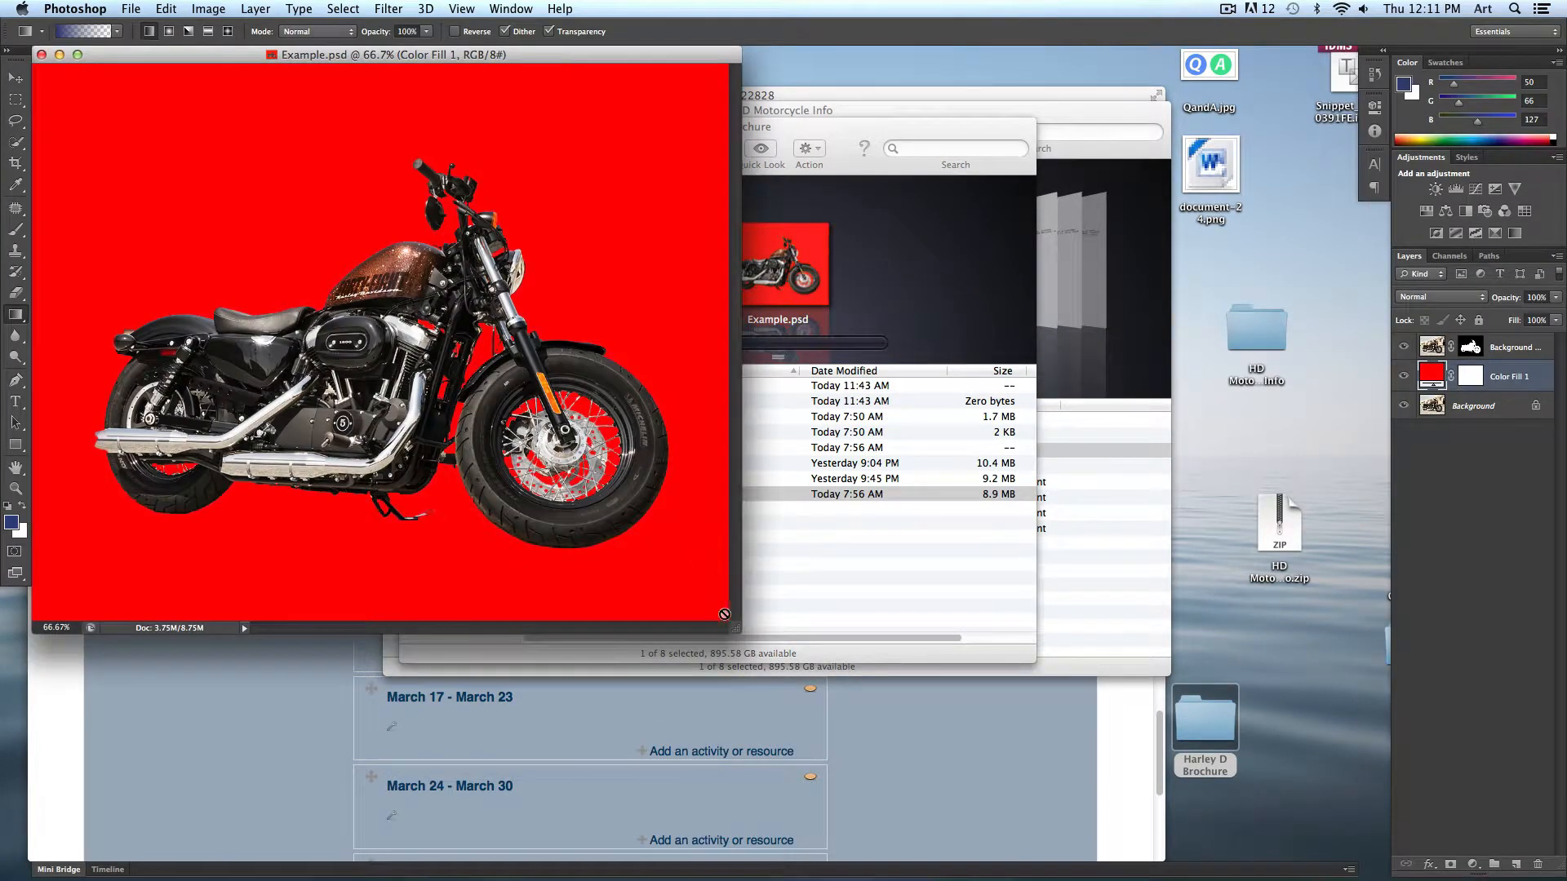
drag(742, 631, 1181, 810)
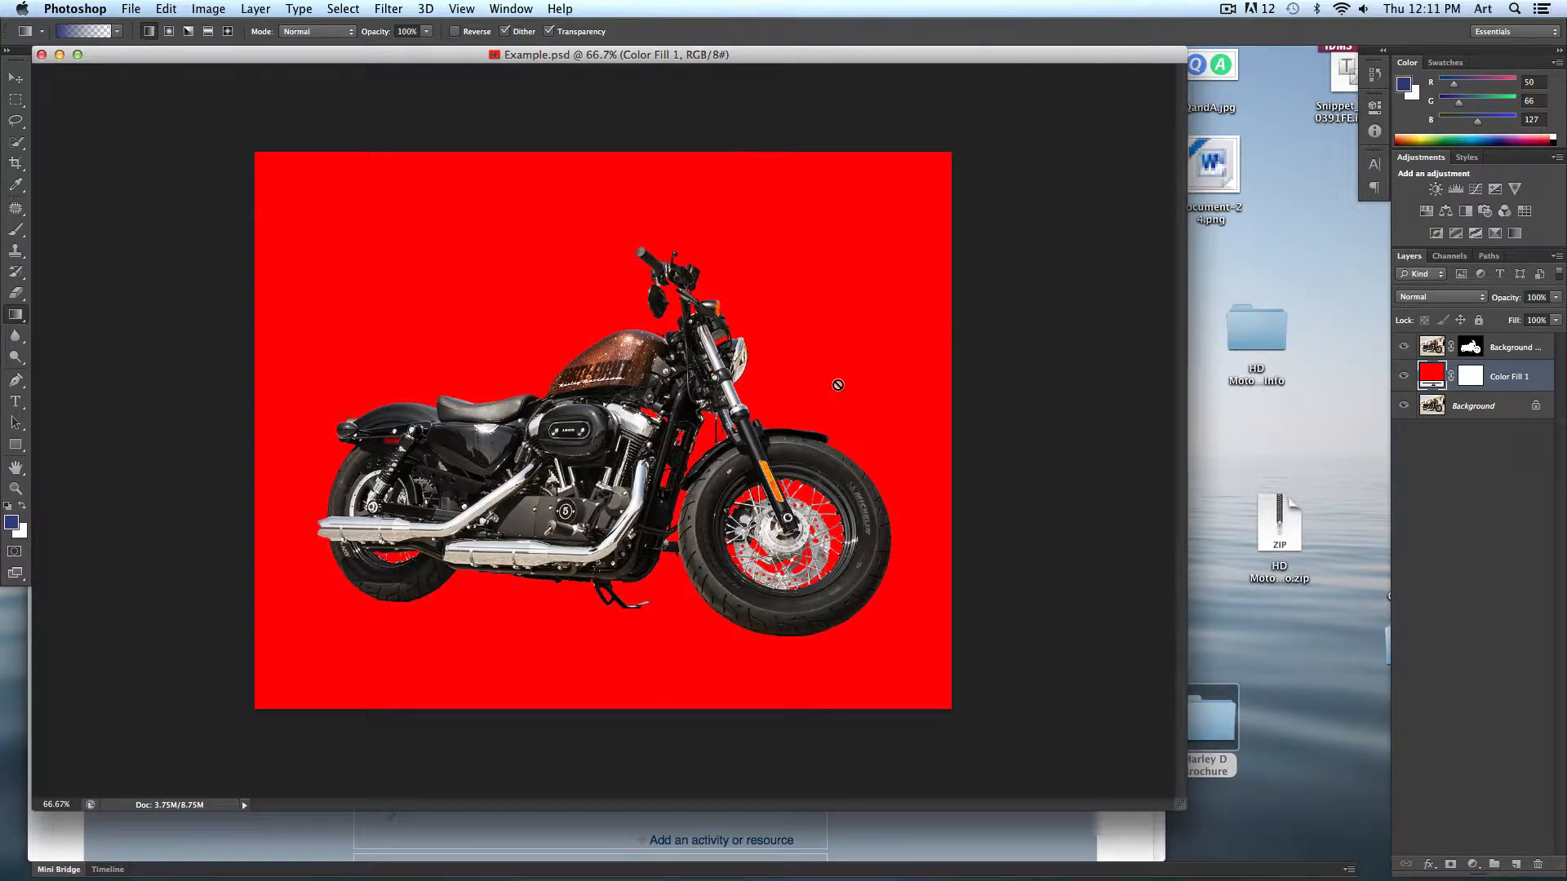
- Open 14-hd-superlow-bs.jpg from the HD Motorcycle Info folder in Photoshop at 100% zoom
click(59, 54)
click(616, 411)
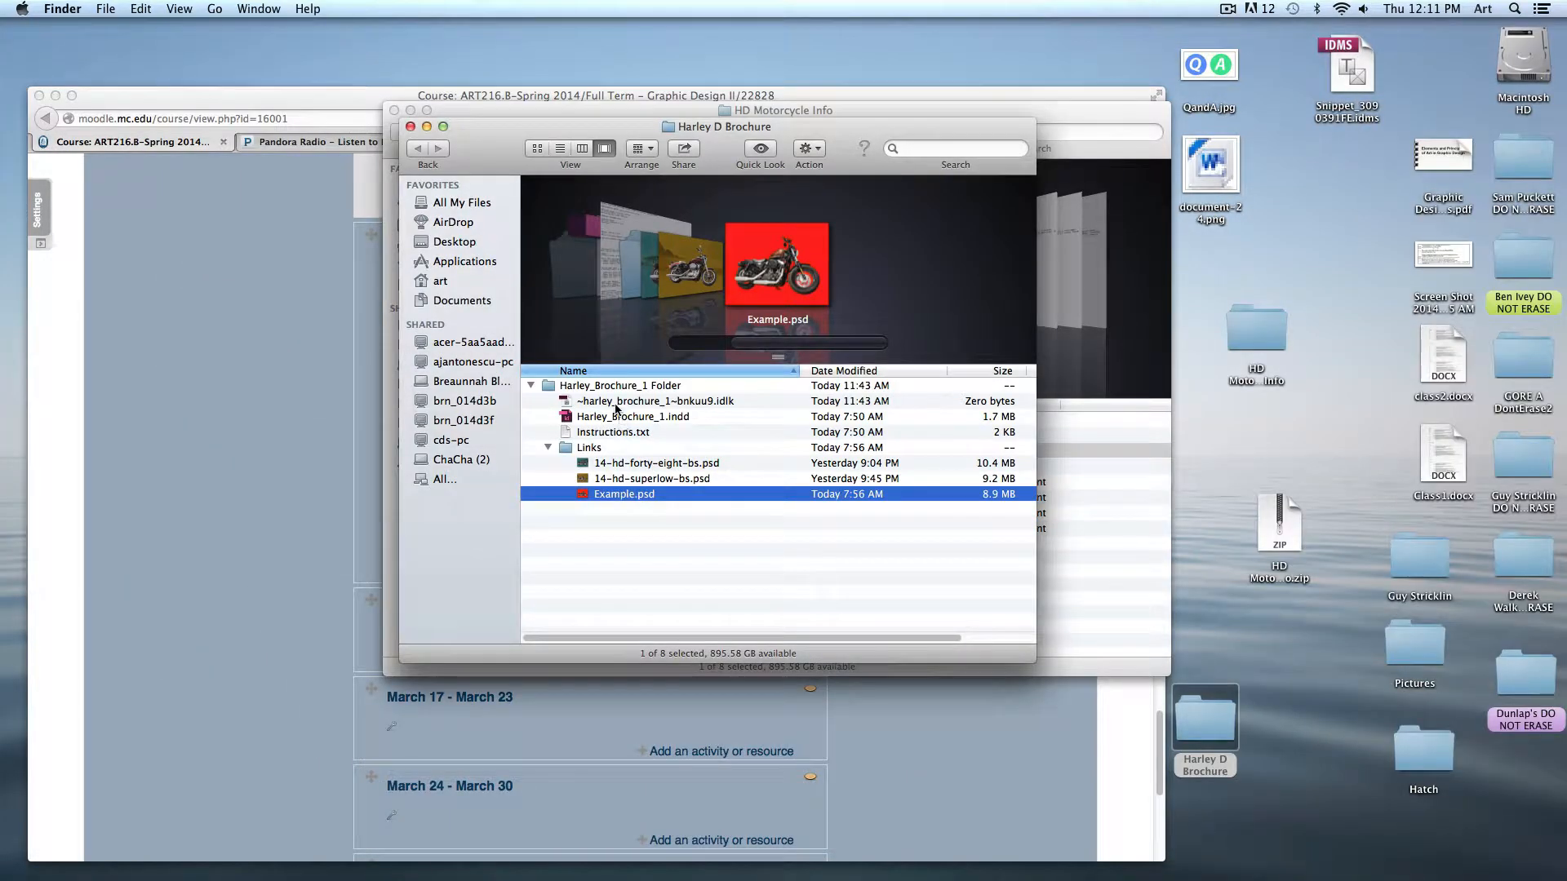
click(1121, 509)
click(594, 423)
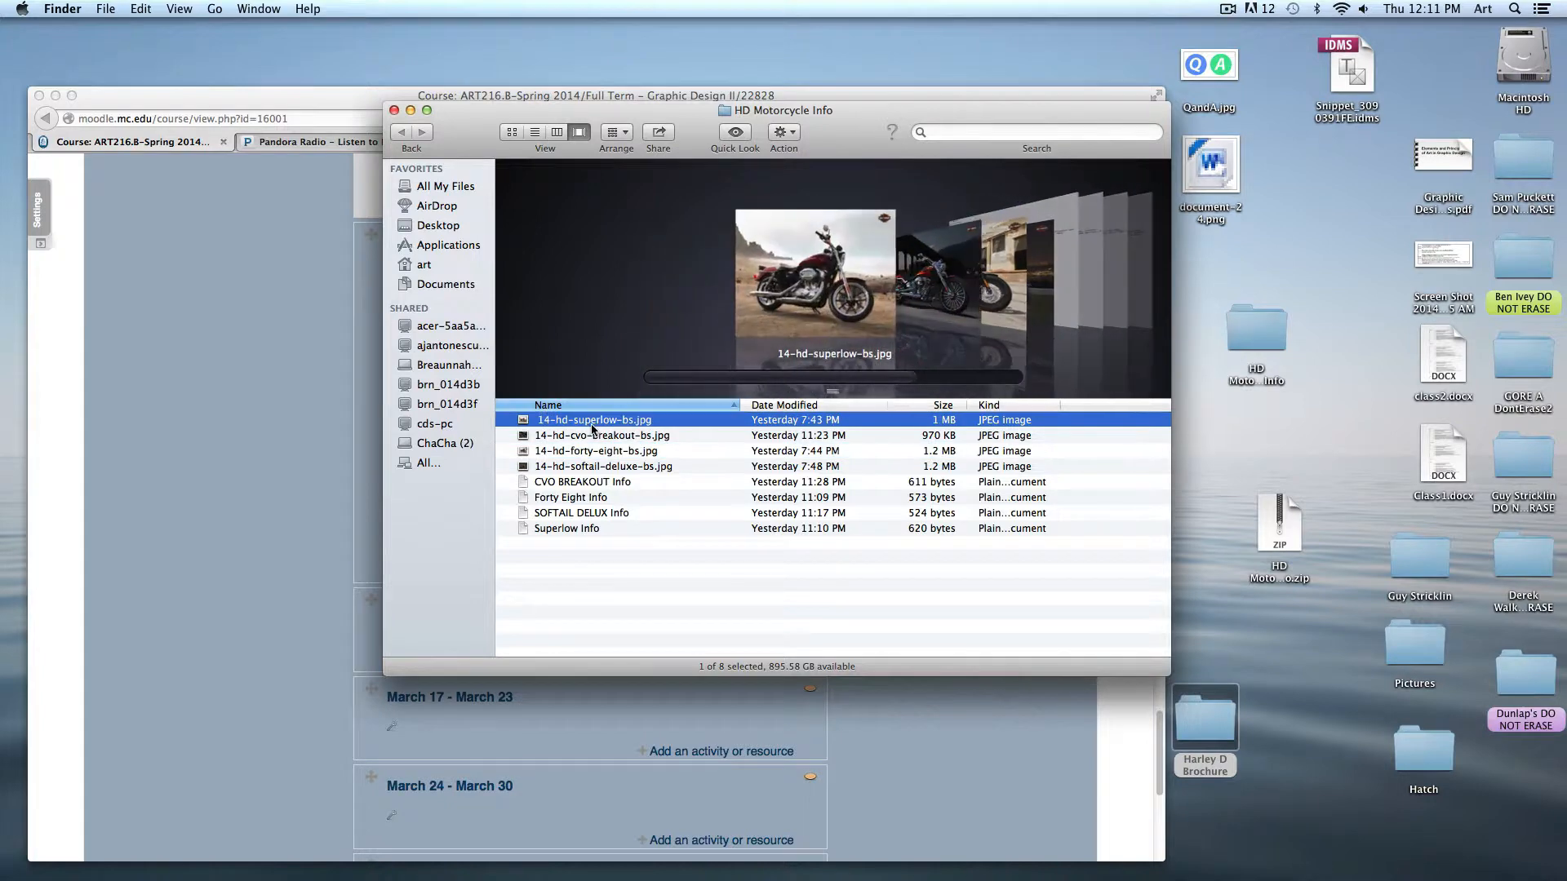
drag(594, 425, 525, 816)
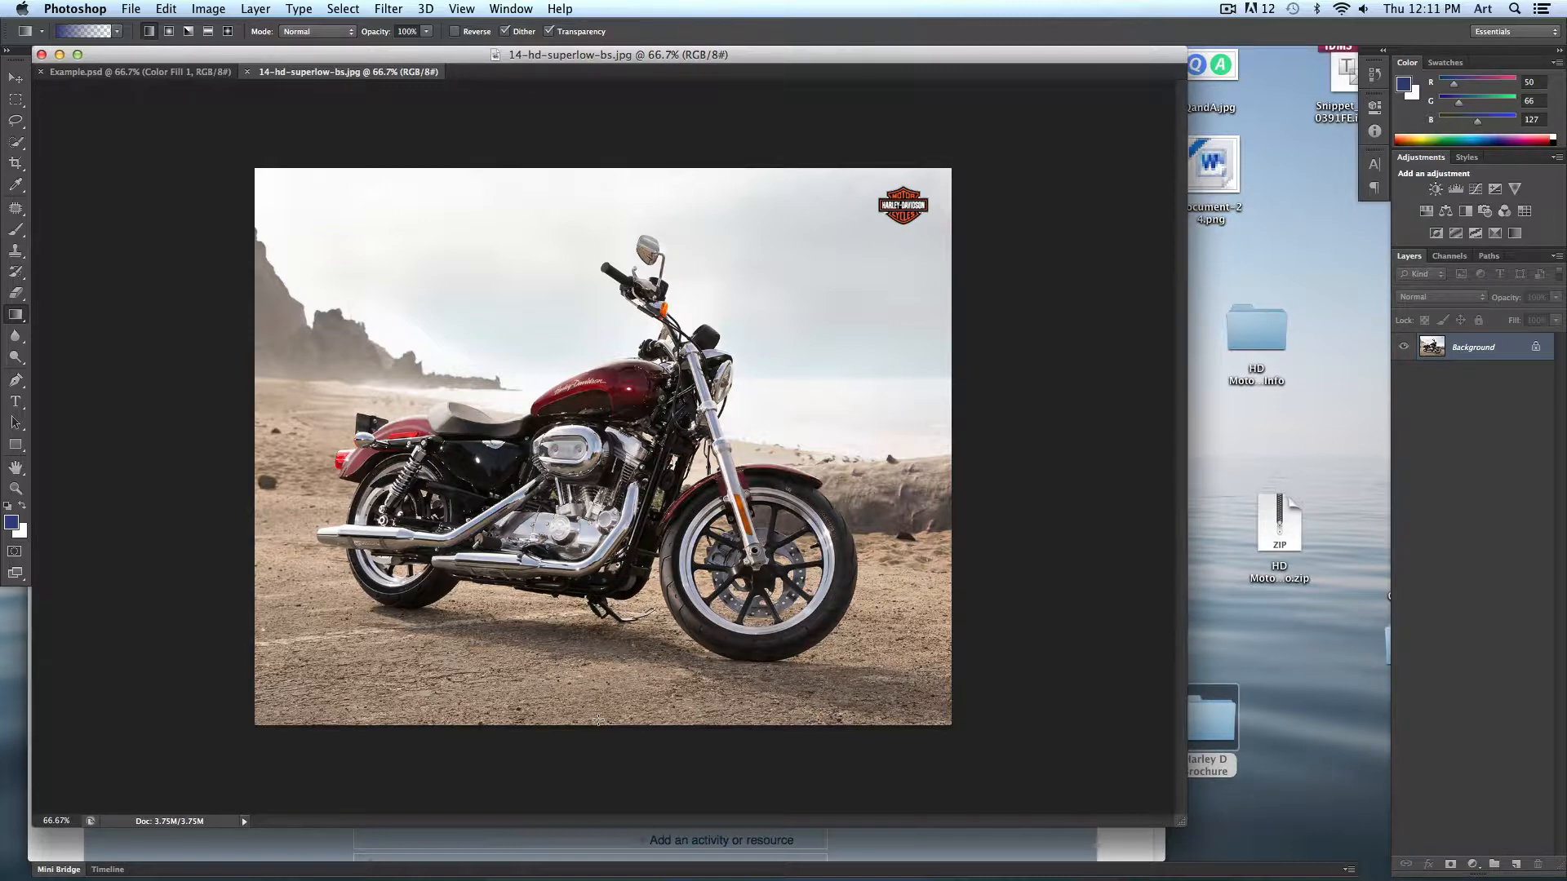
key(super+plus)
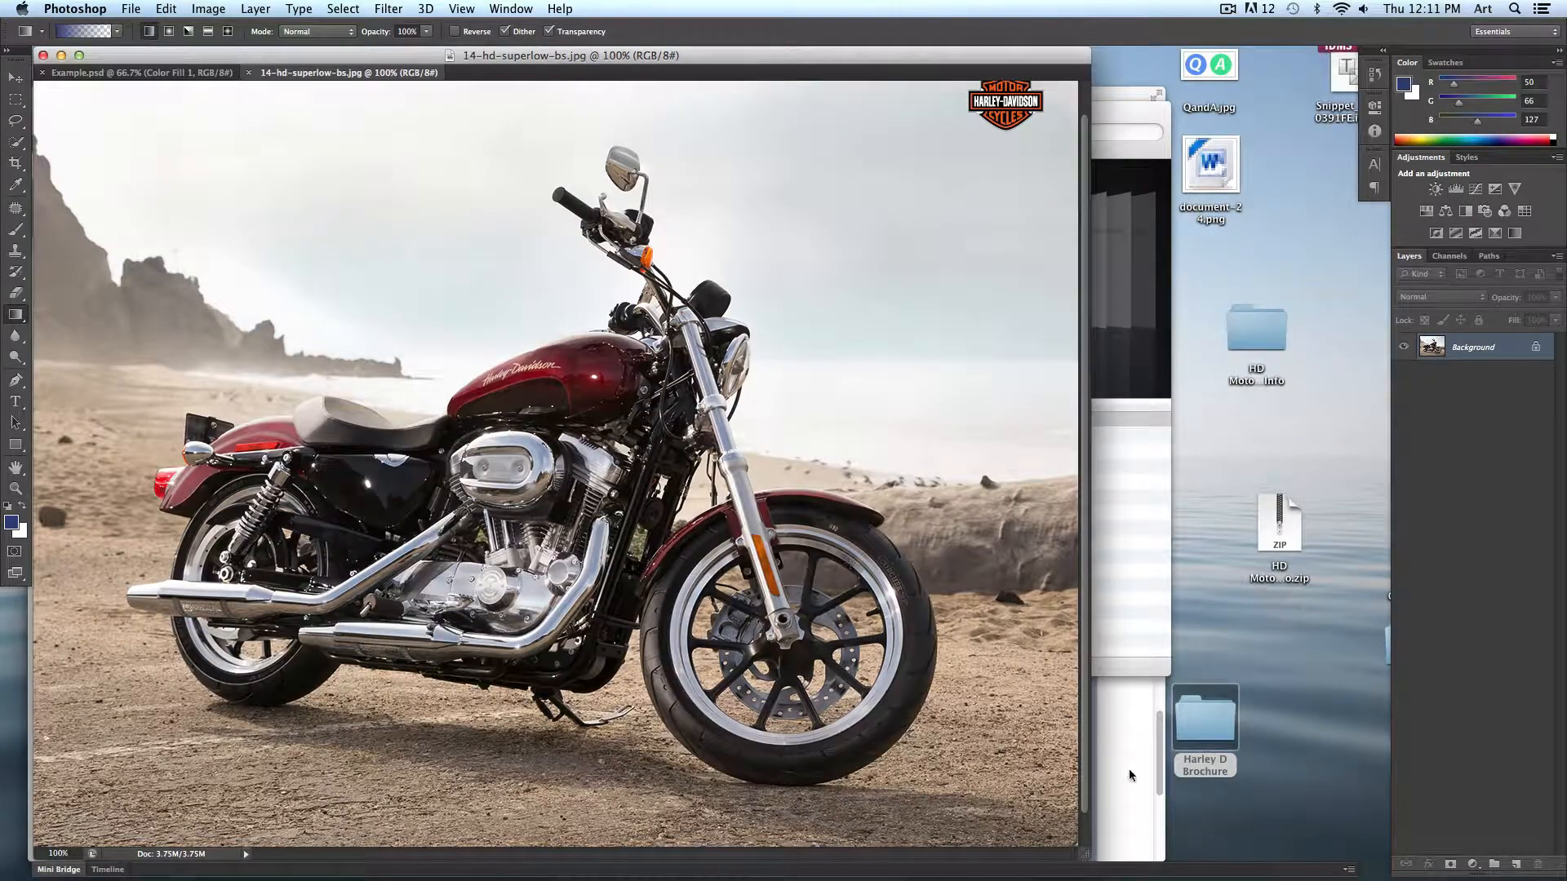
drag(1088, 857, 1265, 875)
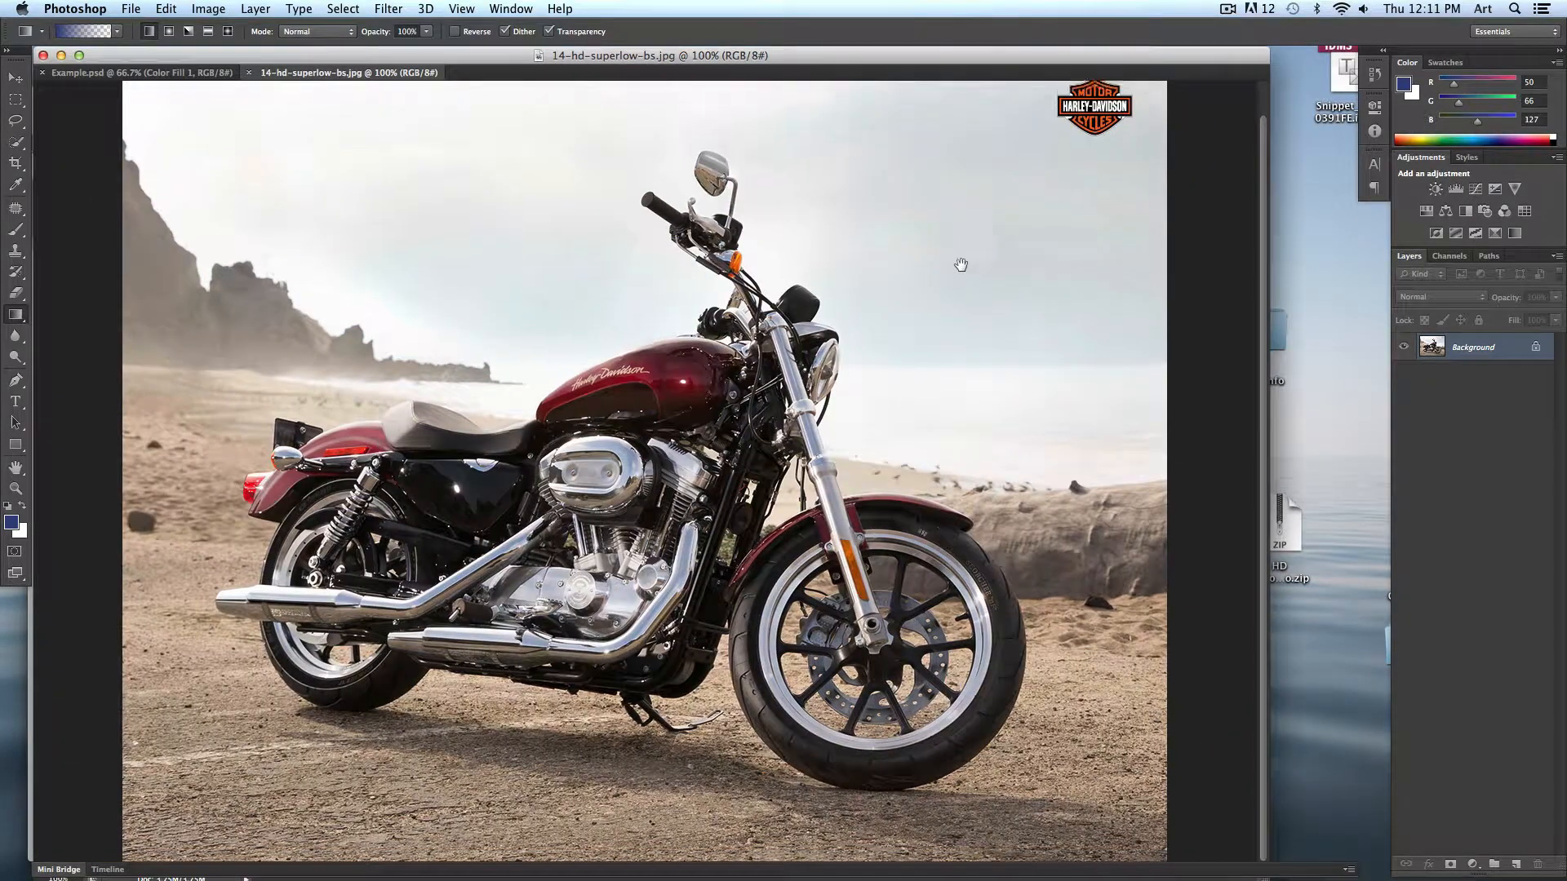
drag(960, 264, 860, 386)
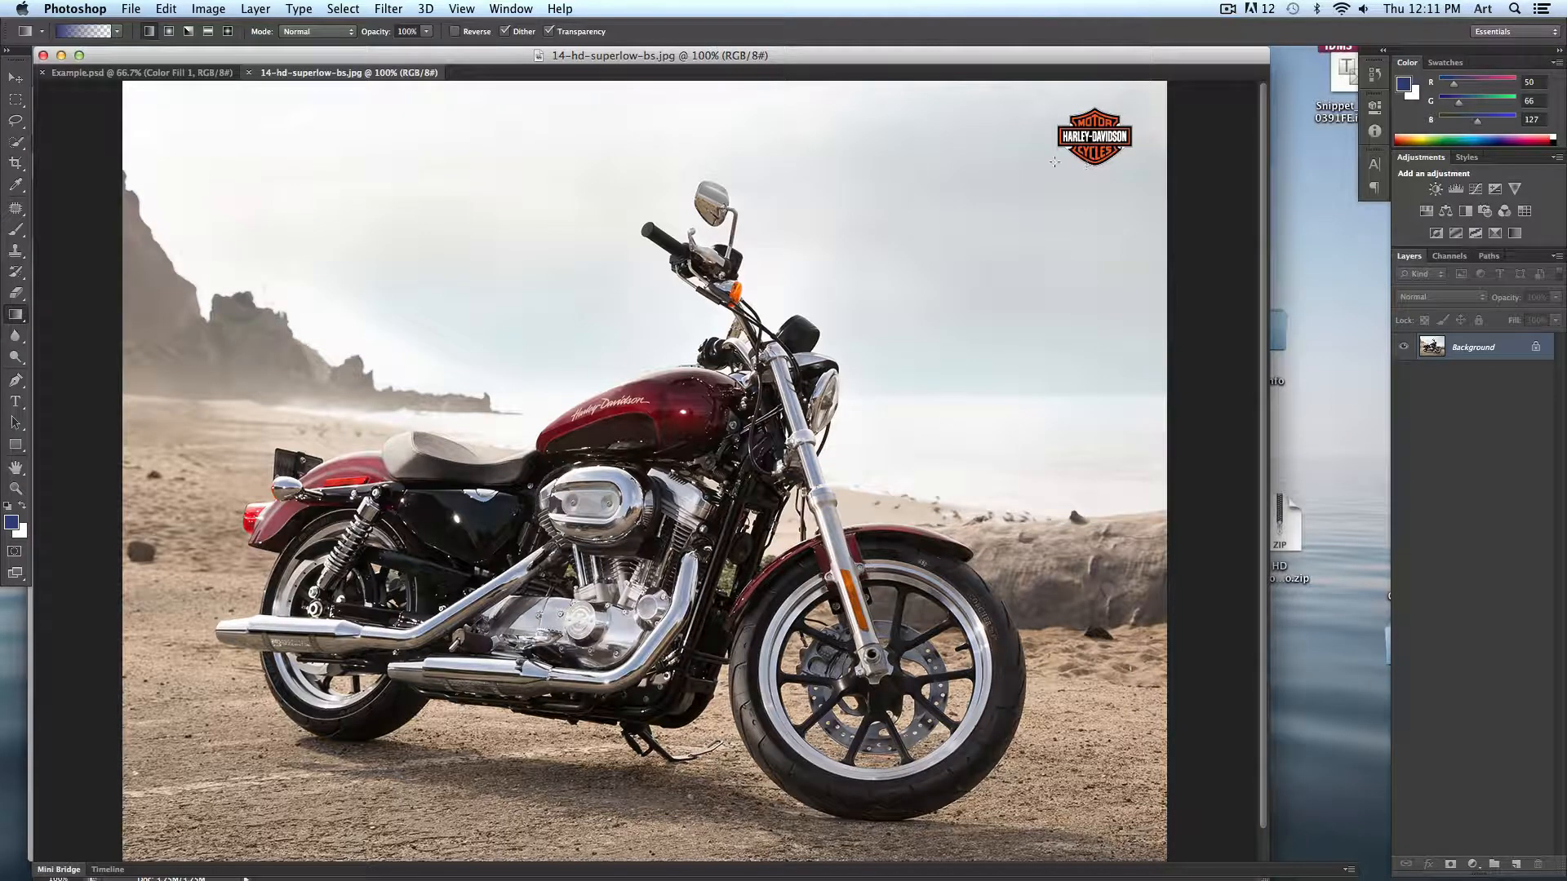
- Remove the Harley-Davidson logo from the sky's upper corner with the Patch Tool, patching from nearby sky
click(15, 209)
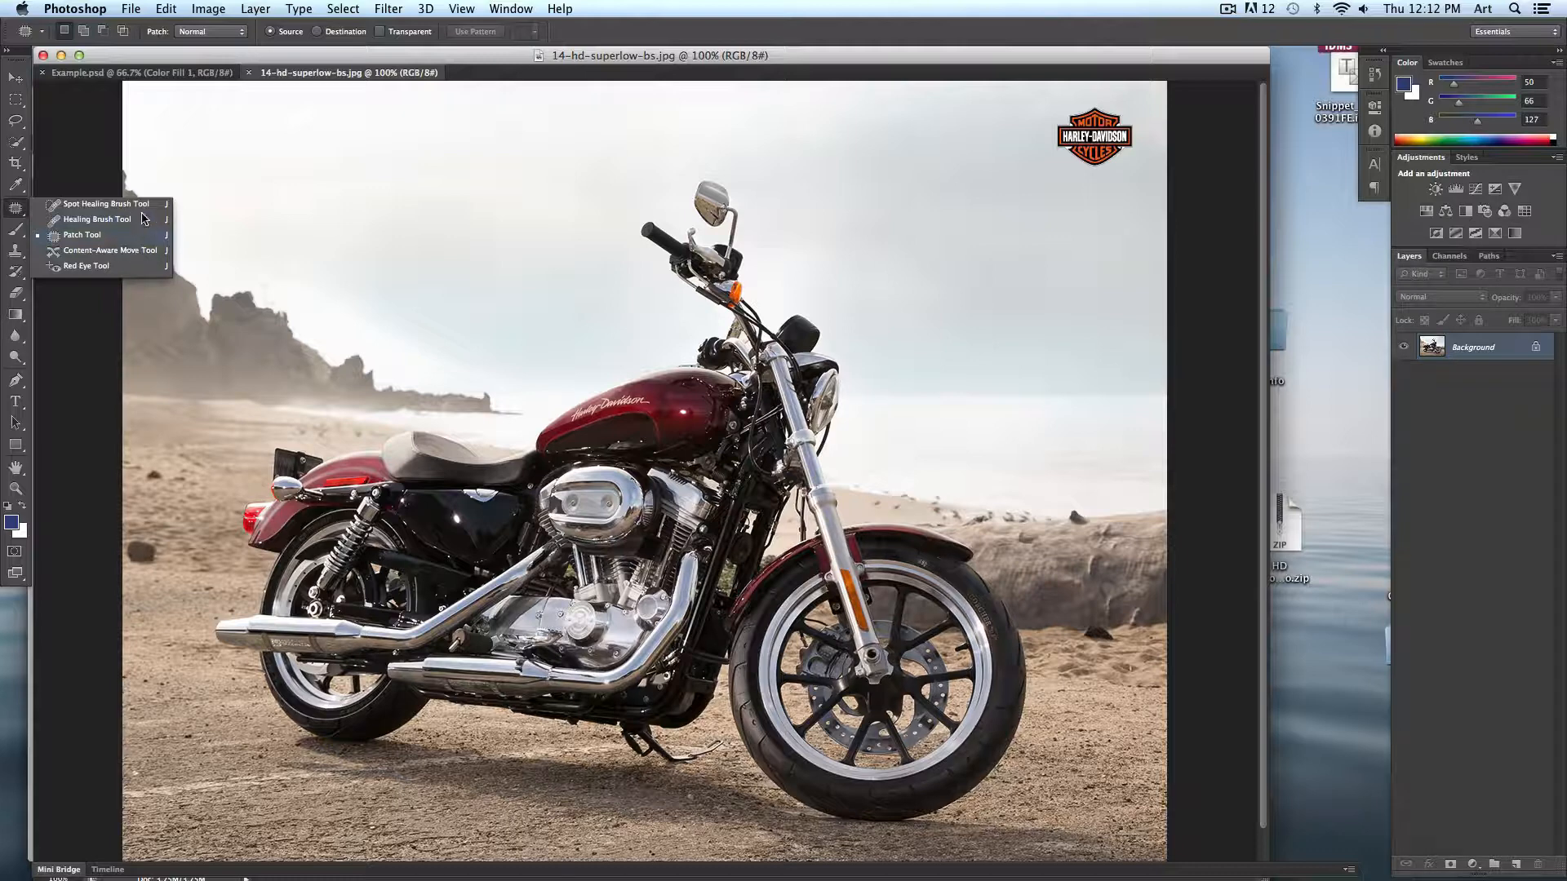
click(63, 240)
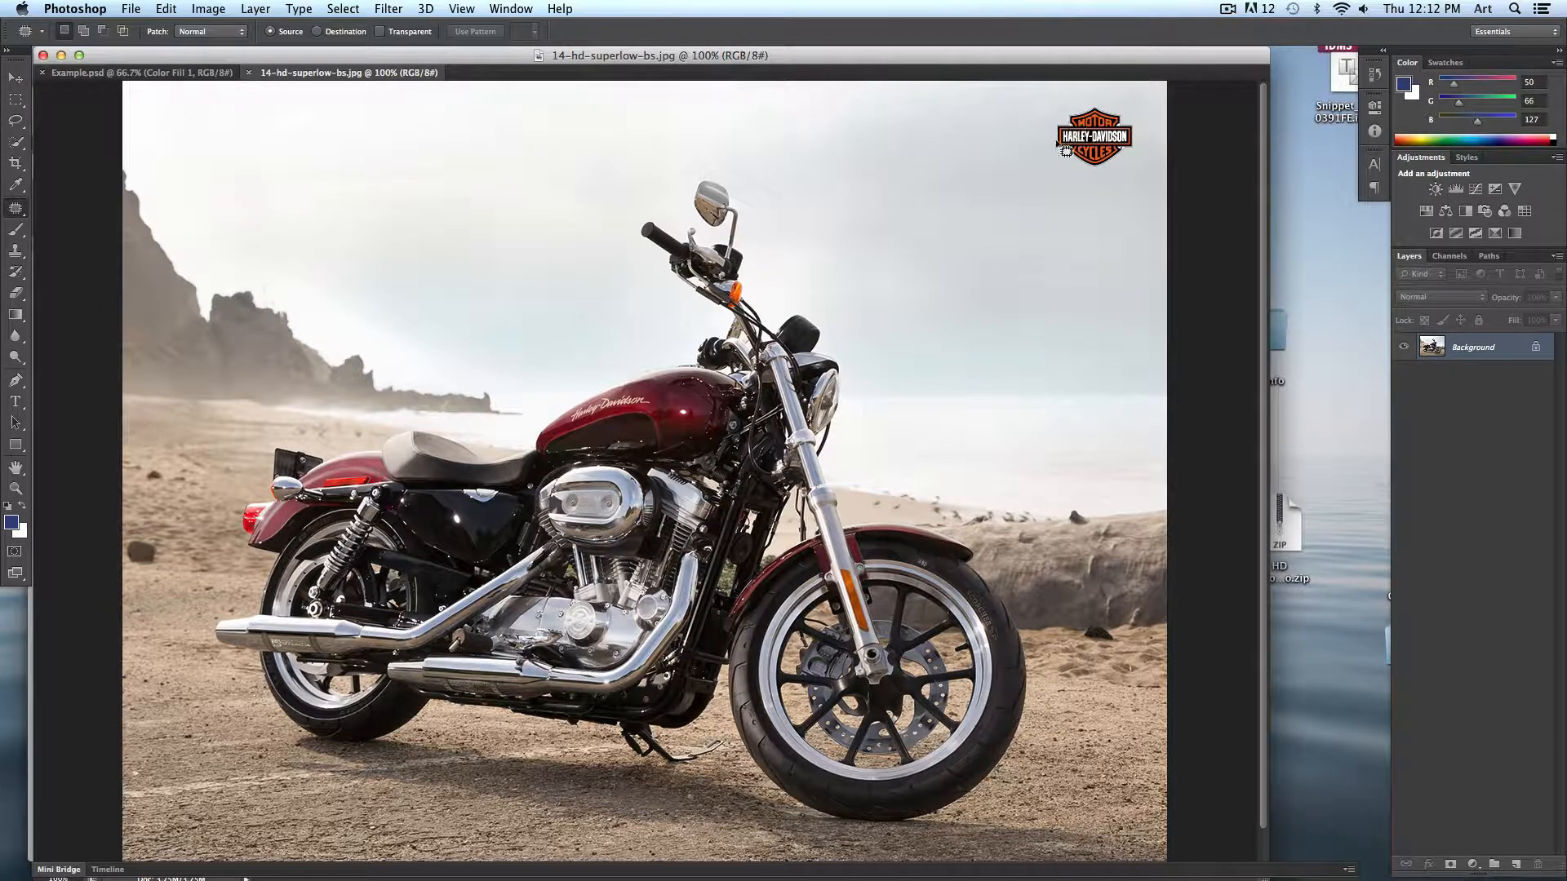
mouse_move(1057, 143)
mouse_down()
mouse_move(1094, 96)
mouse_move(1063, 99)
mouse_move(1031, 143)
mouse_move(1069, 186)
mouse_move(1143, 167)
mouse_move(1143, 114)
mouse_move(1111, 100)
mouse_up()
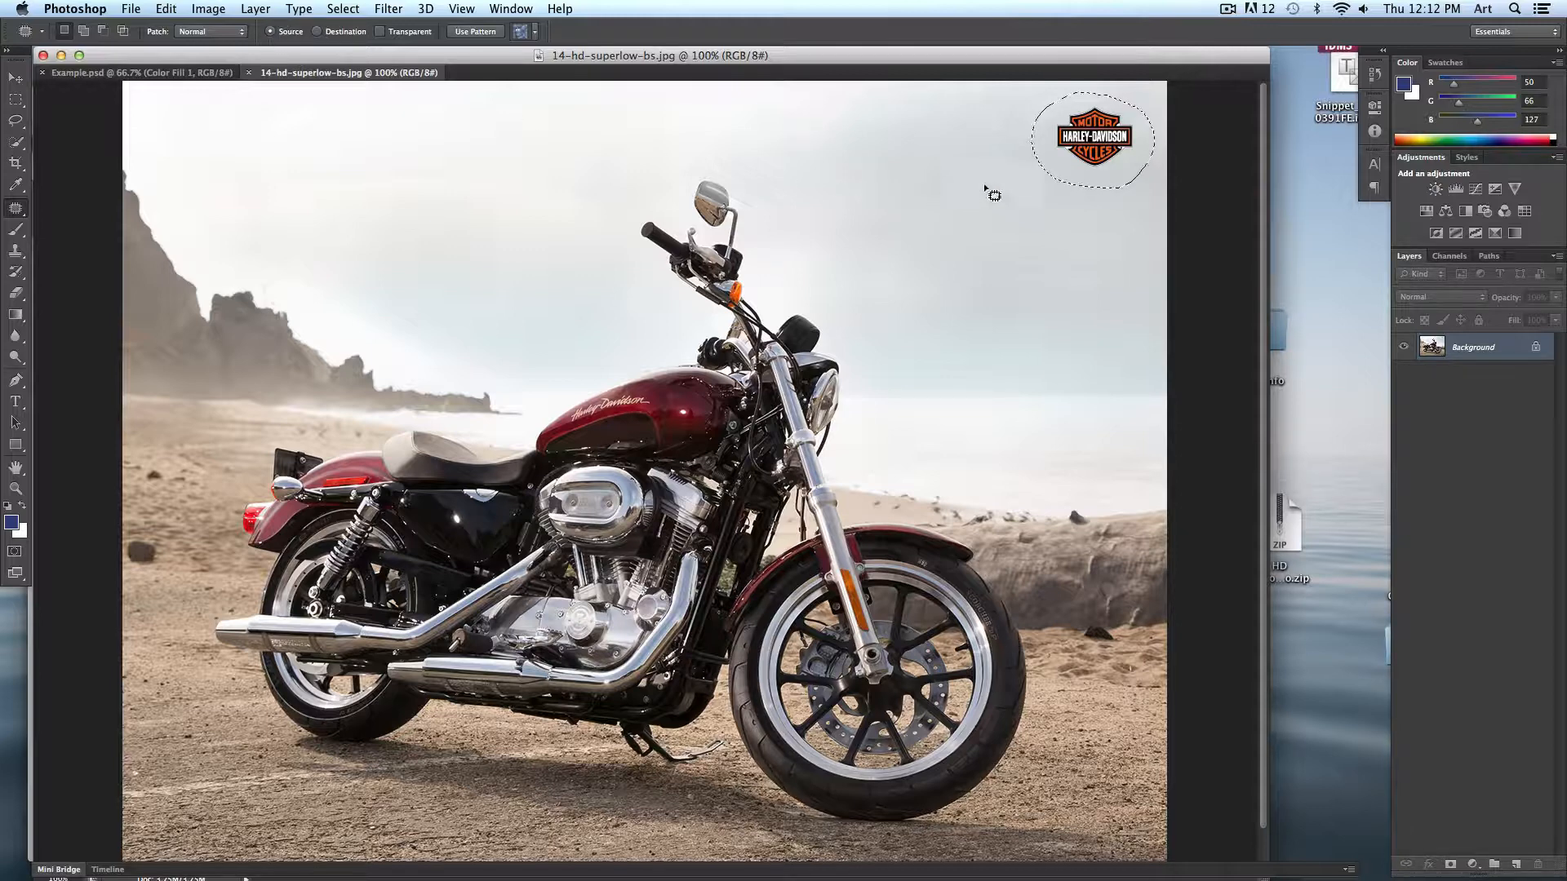
drag(1097, 138, 1003, 258)
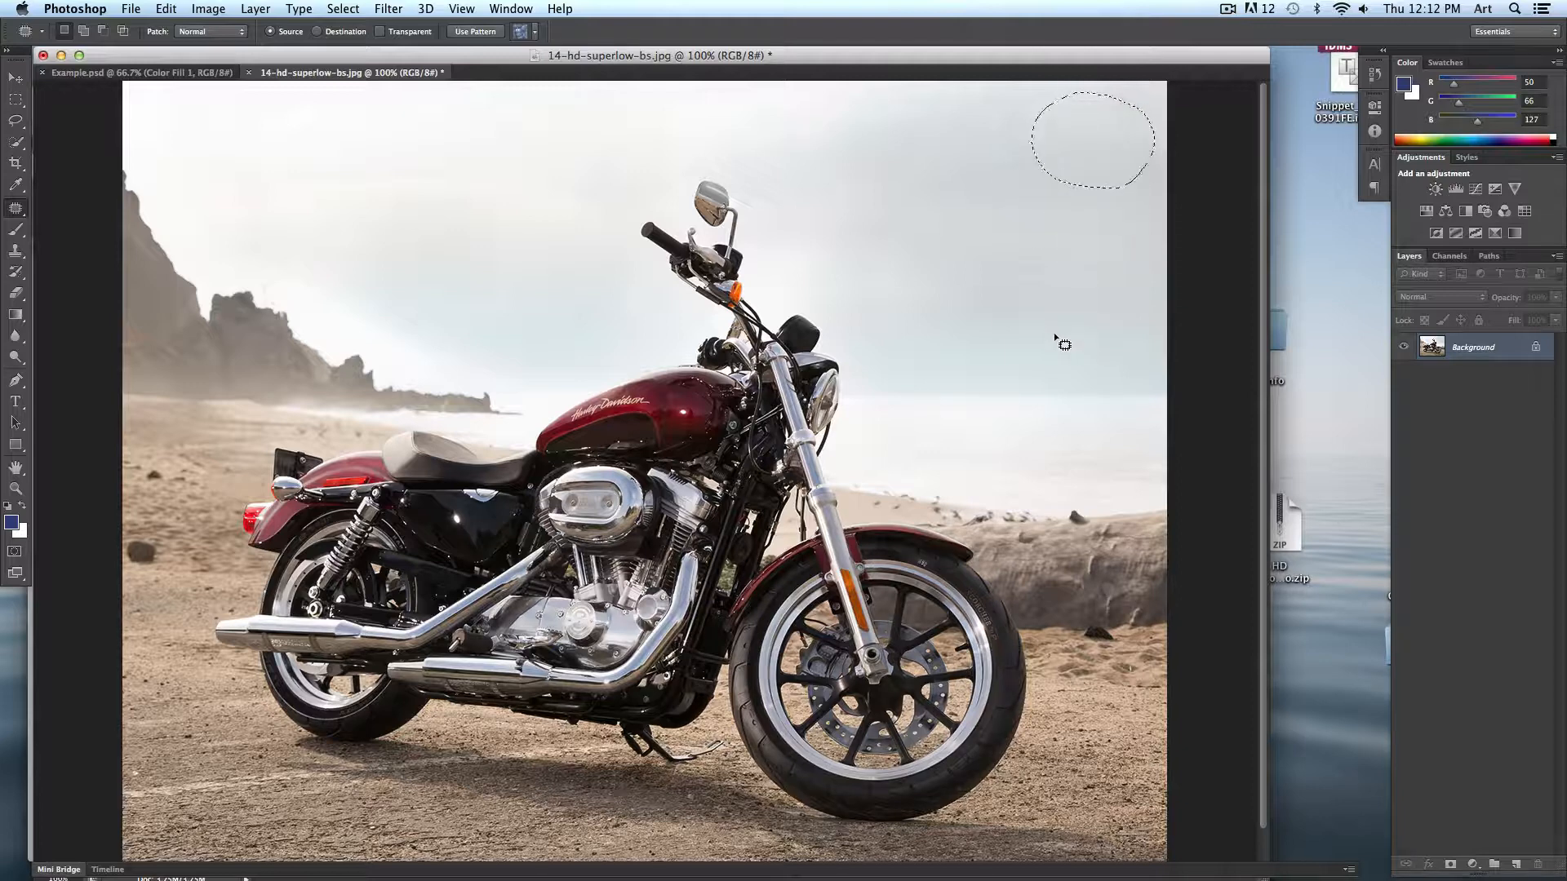
key(super+d)
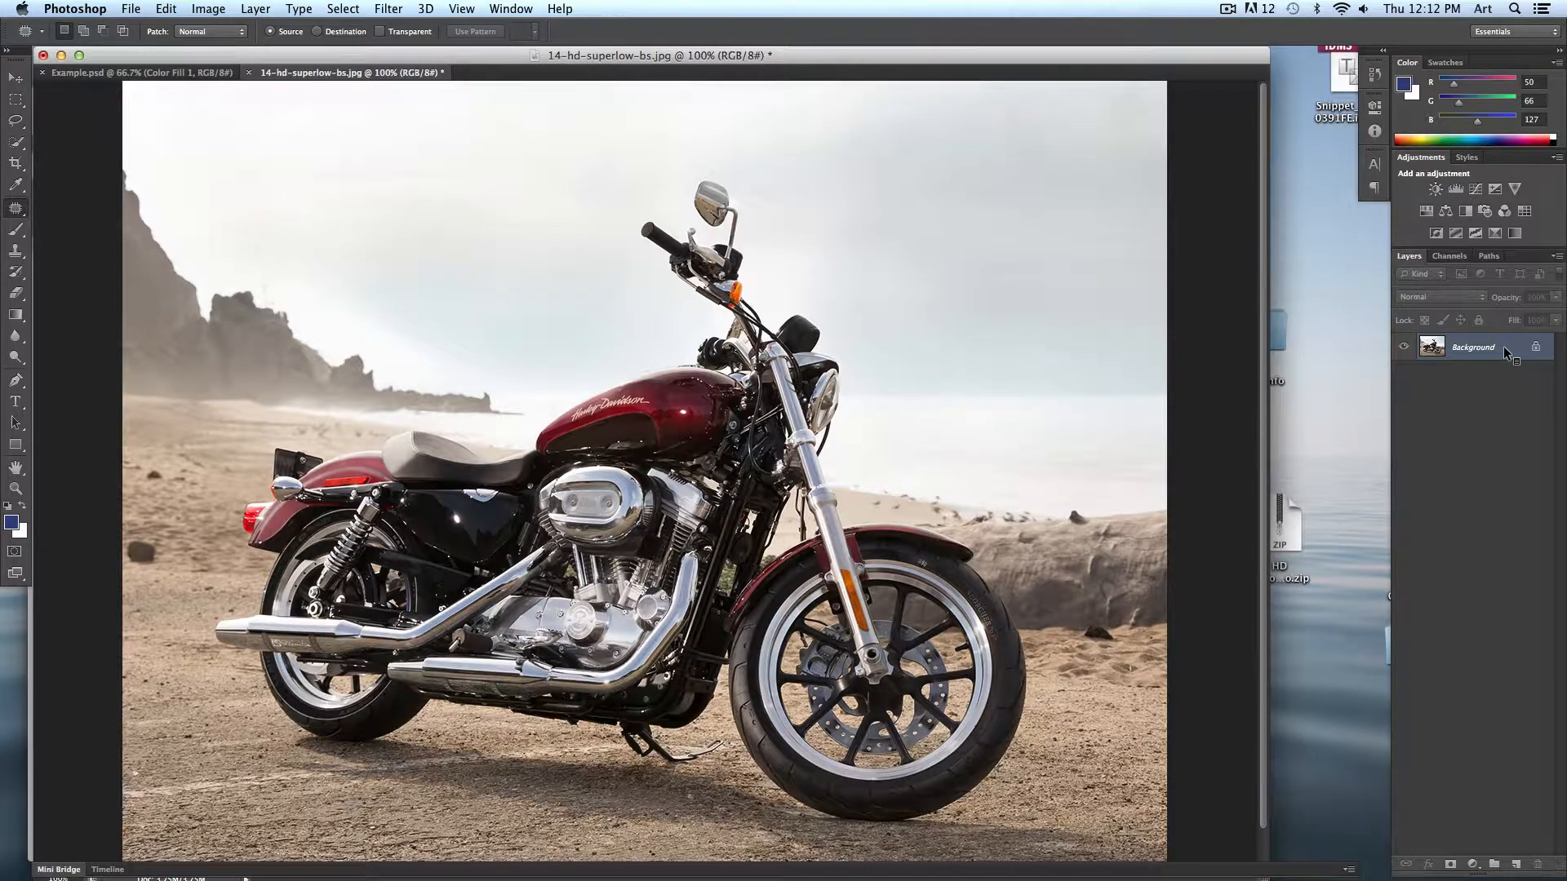
- Duplicate the Background layer as Background copy
right_click(1506, 352)
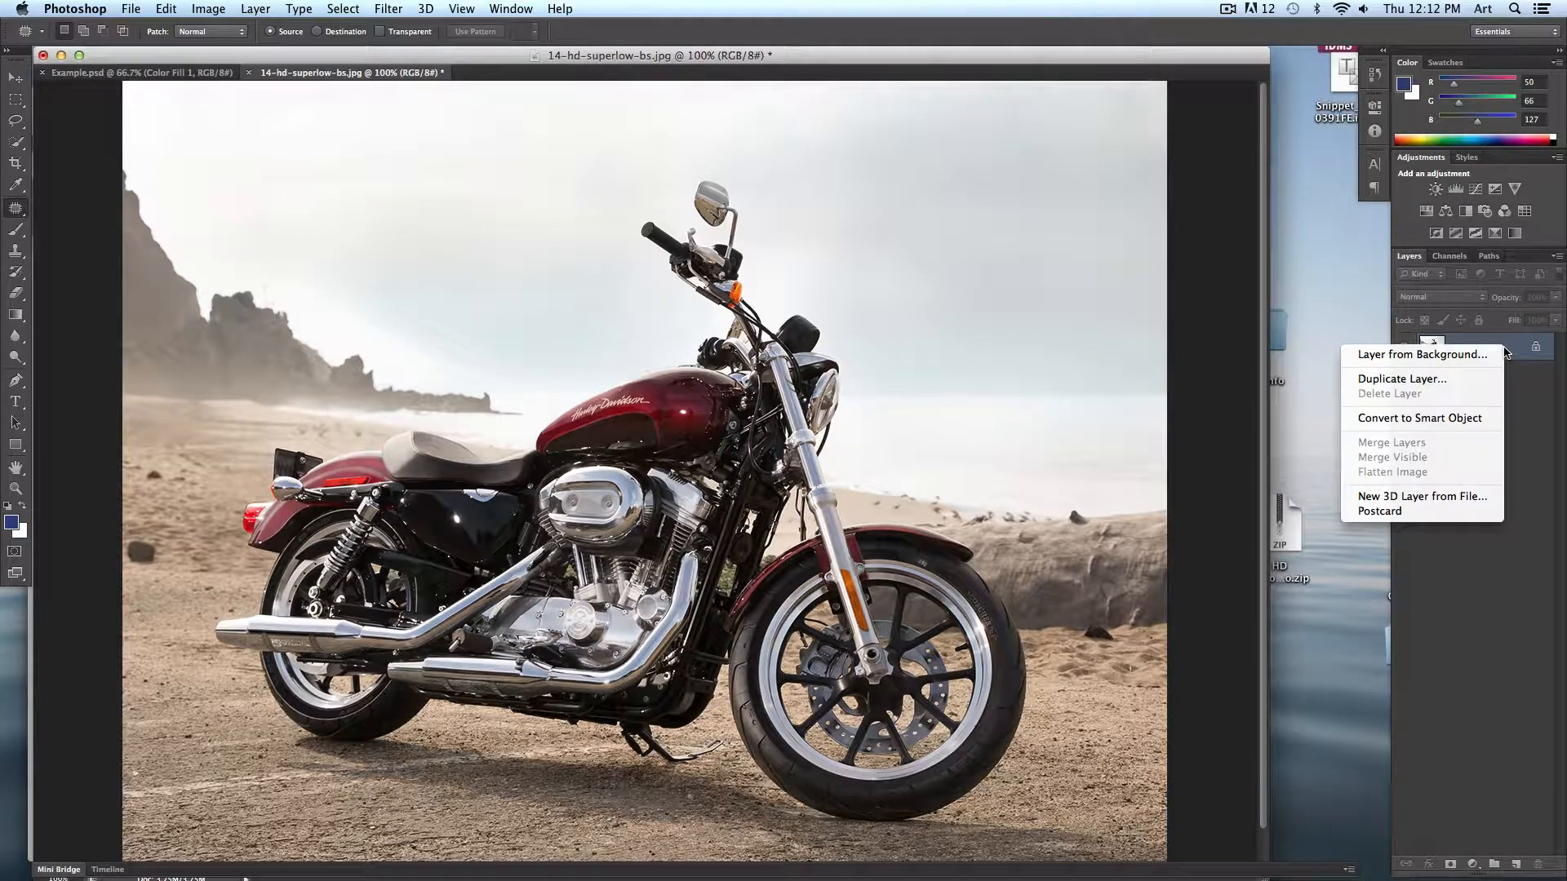
click(1393, 380)
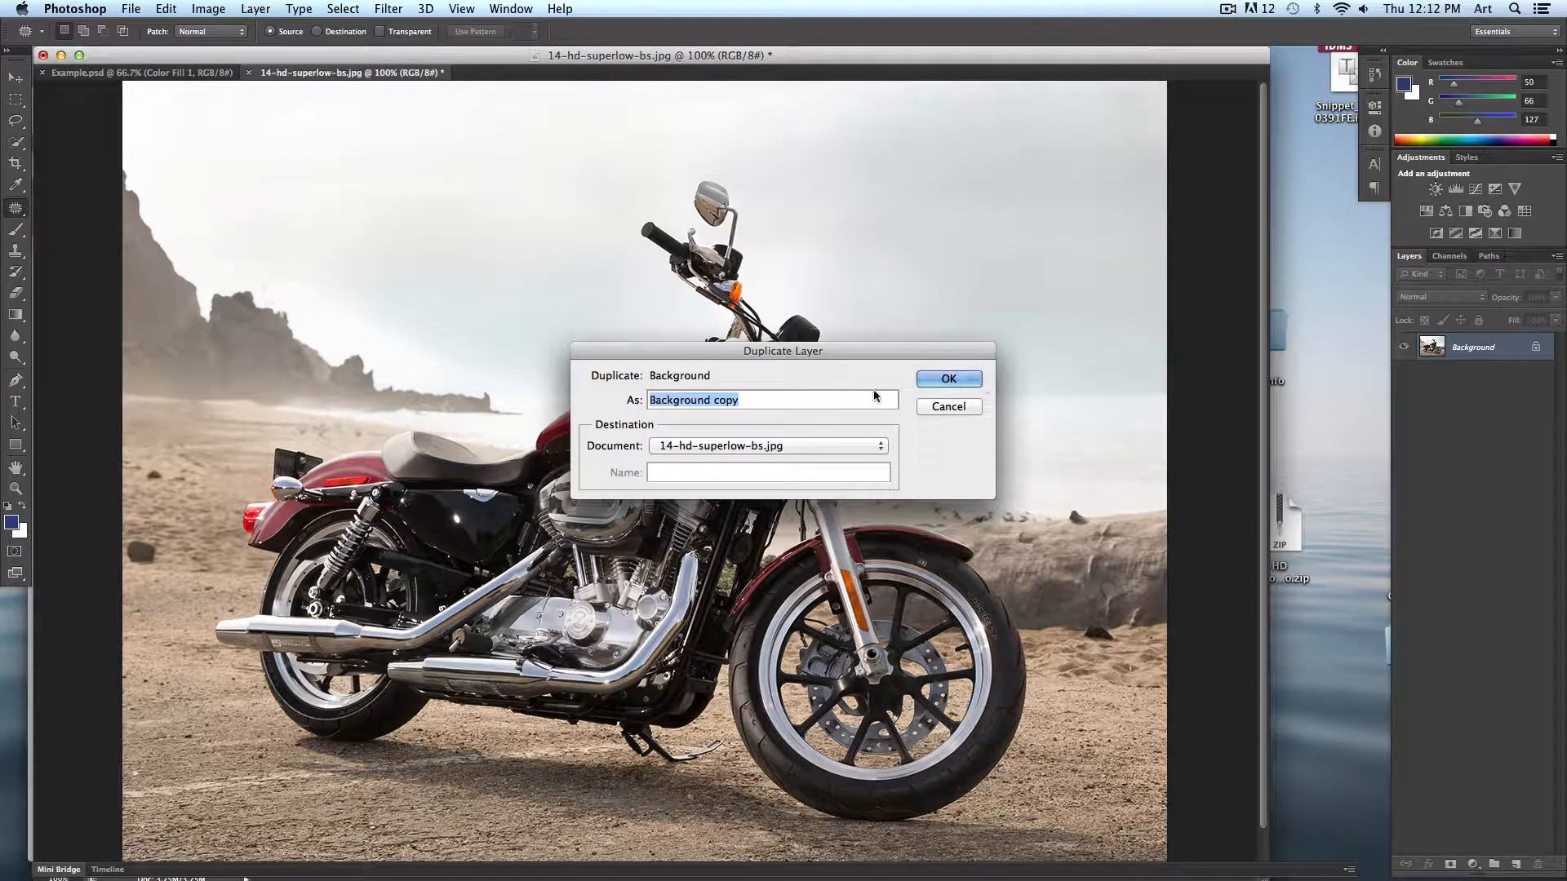
click(948, 379)
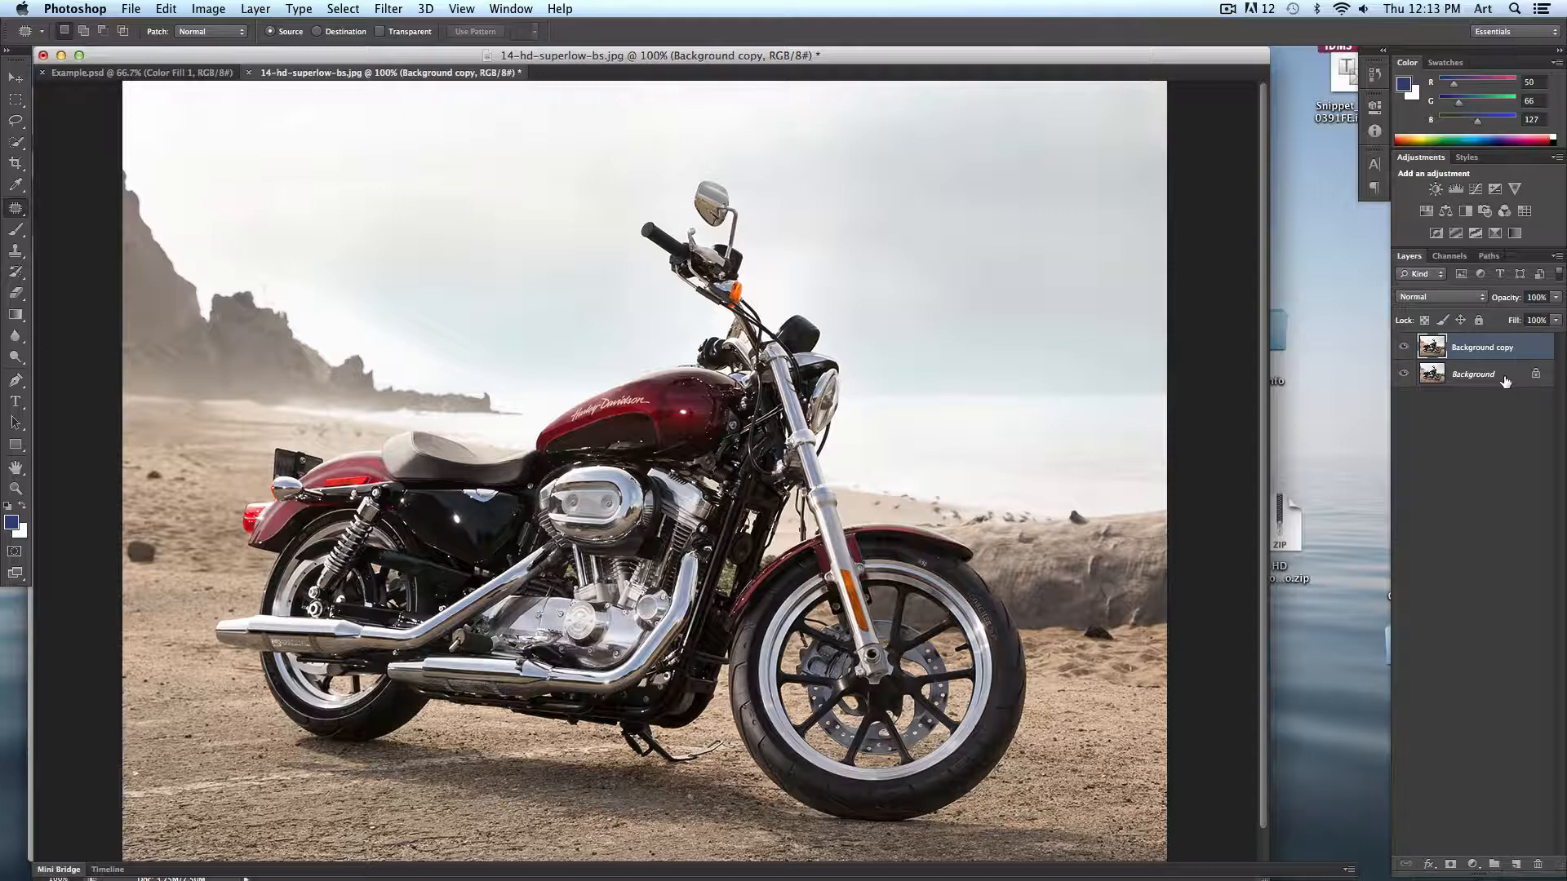
- Duplicate the Background layer again and delete the extra copy
drag(1508, 381, 1516, 863)
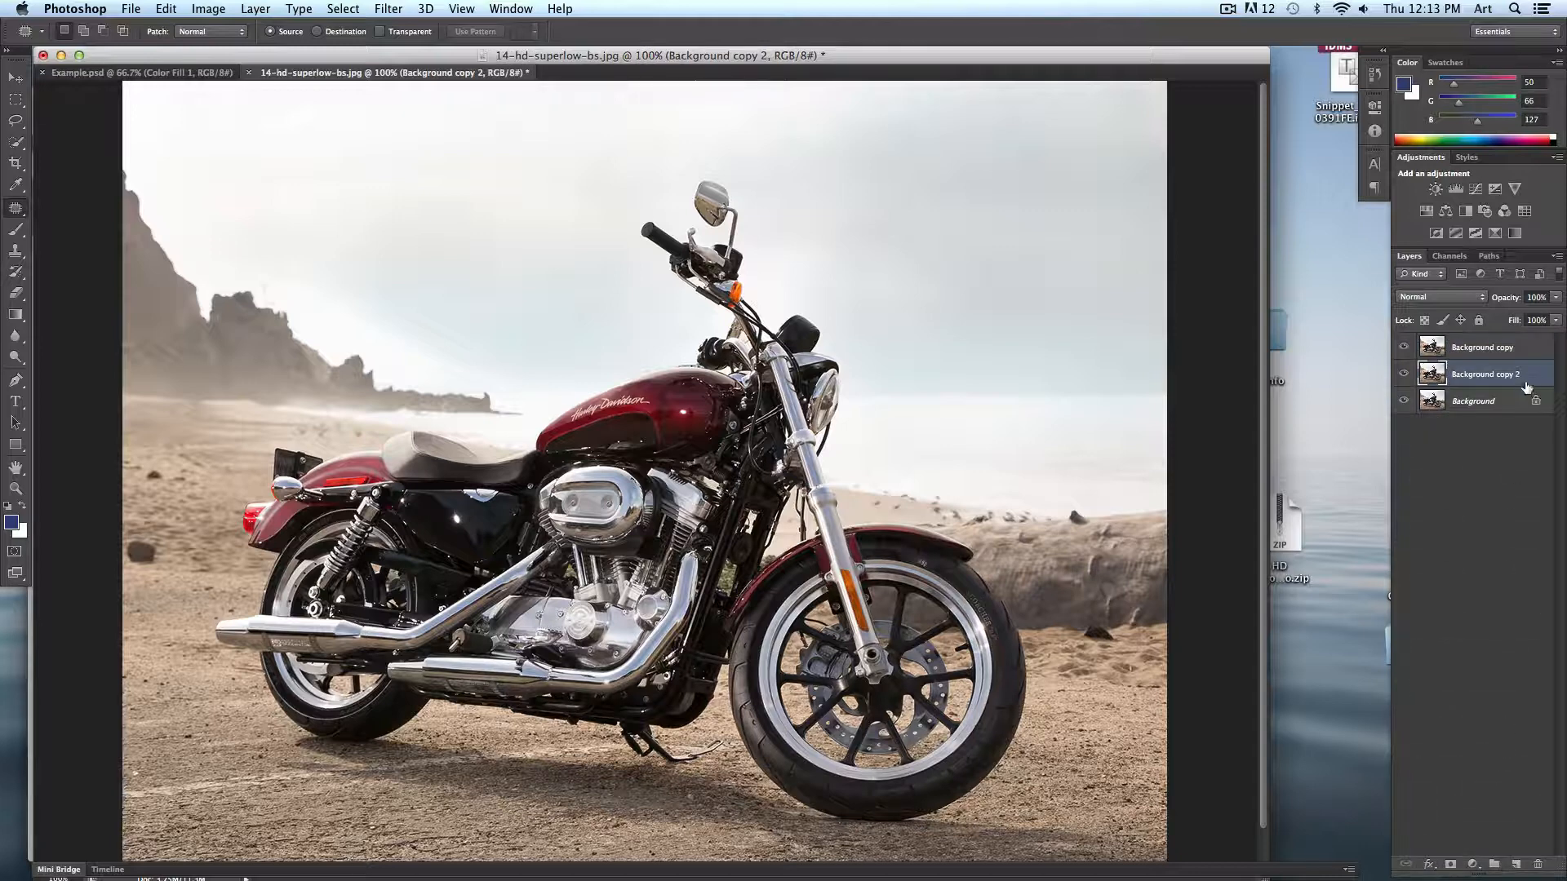
key(Delete)
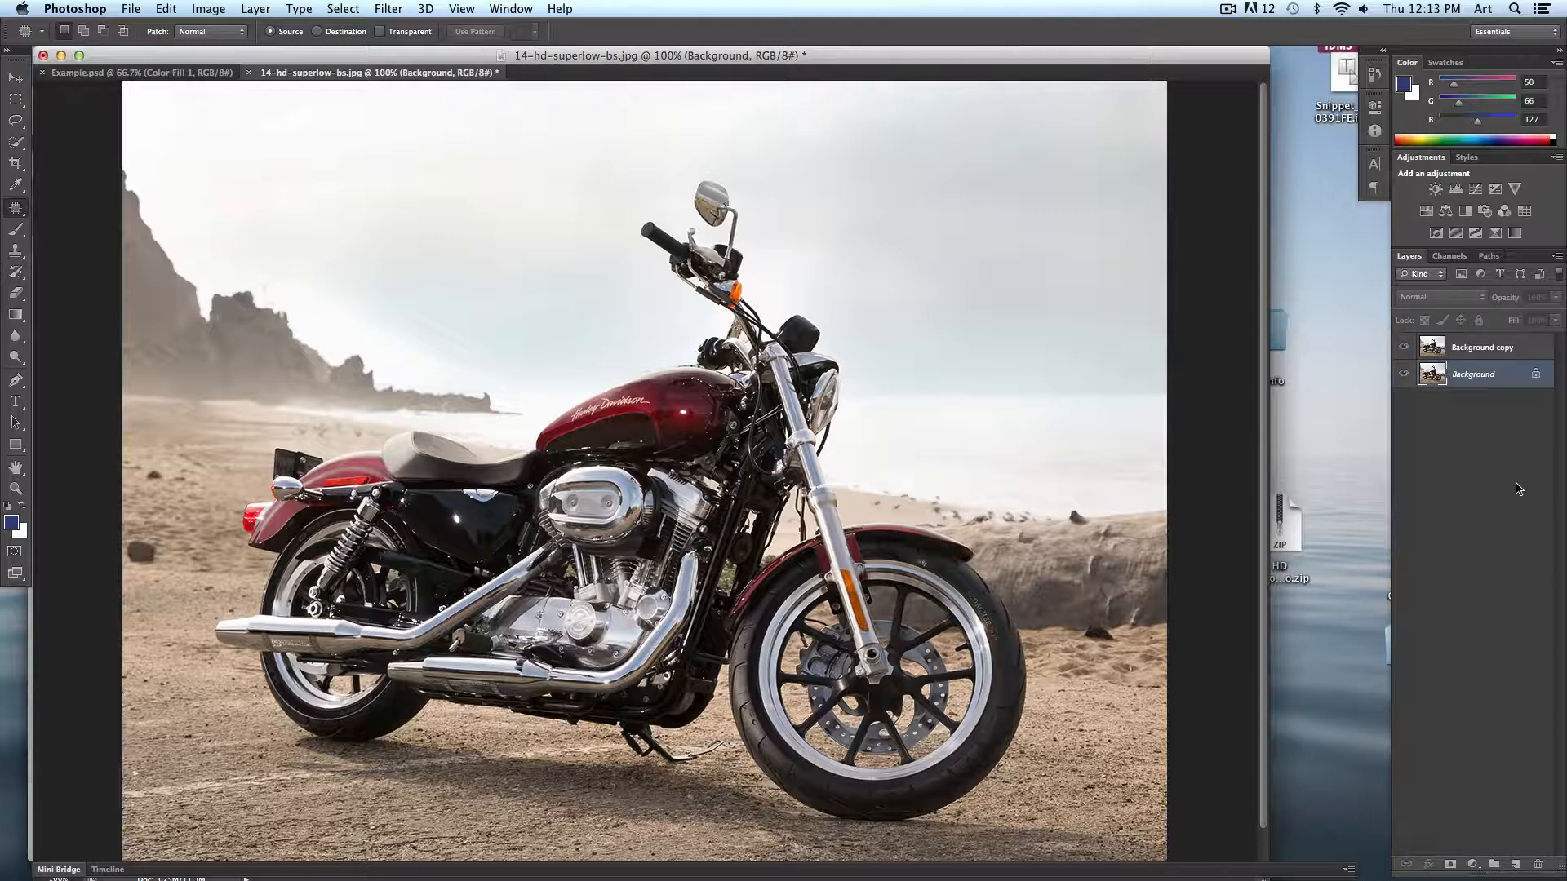
- Choose the Eraser Tool with the Background copy layer active, then select the Background layer
click(1461, 348)
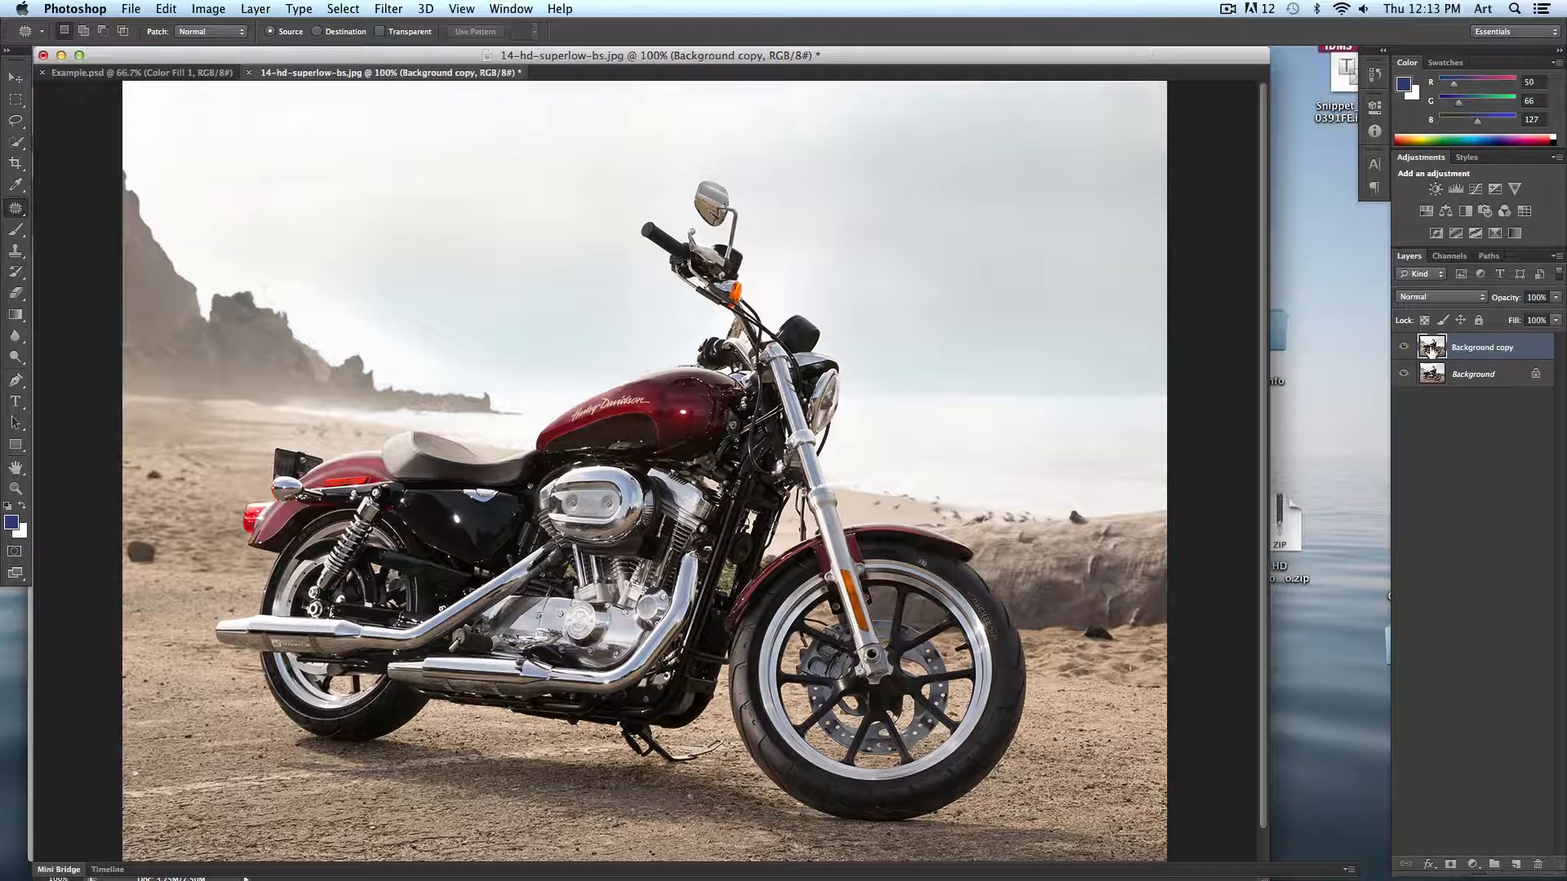
click(16, 292)
mouse_move(304, 222)
mouse_down()
mouse_move(260, 315)
mouse_move(293, 332)
mouse_move(417, 273)
mouse_move(373, 248)
mouse_move(513, 233)
mouse_move(451, 273)
mouse_move(393, 223)
mouse_move(319, 263)
mouse_up()
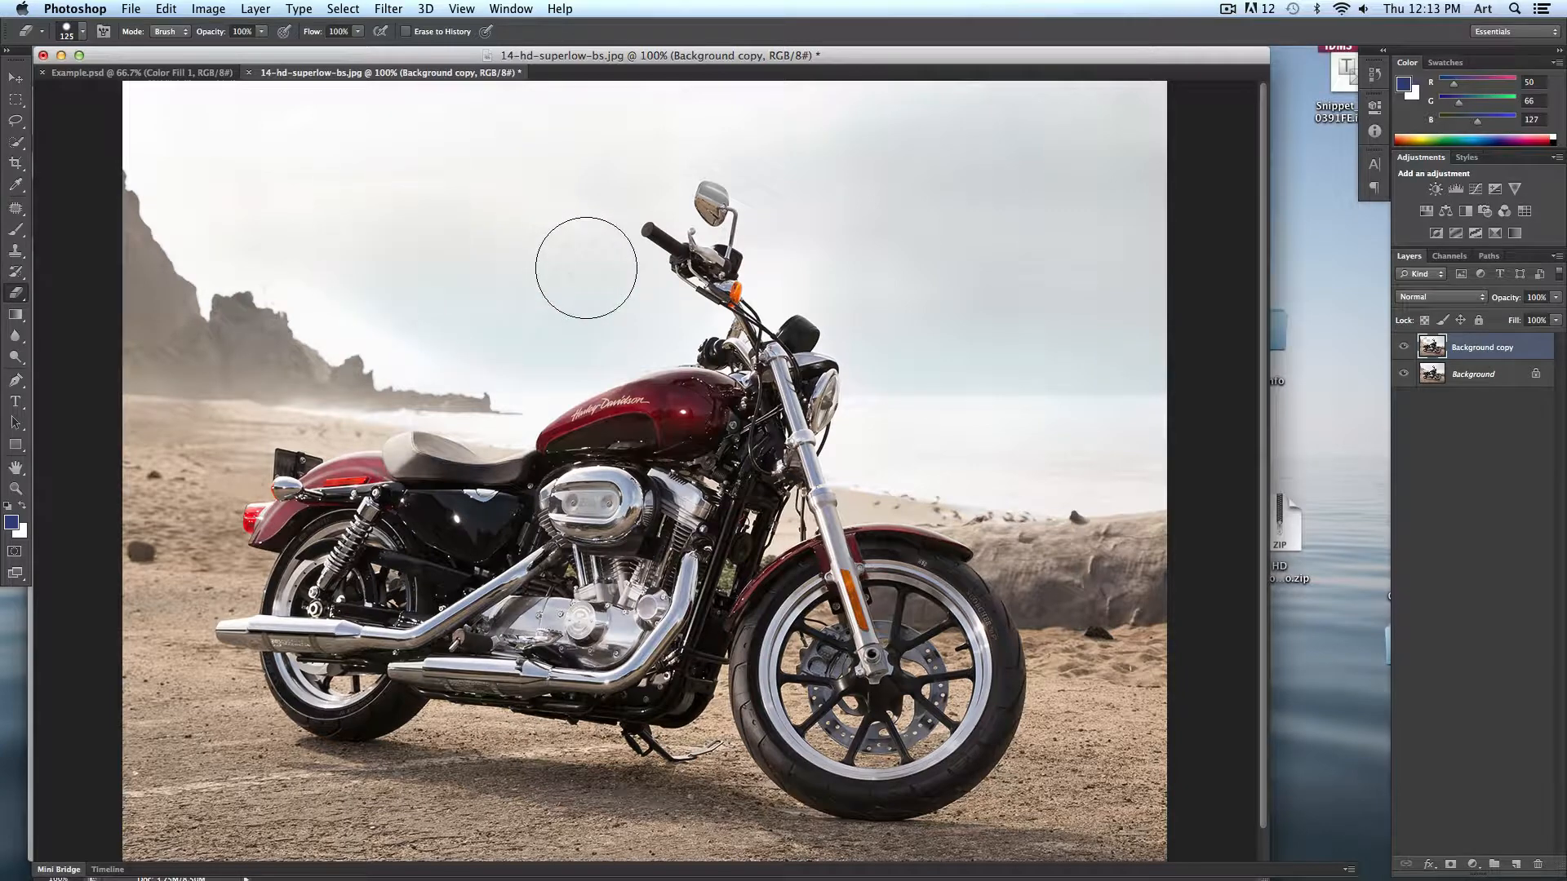
click(1478, 387)
click(1520, 353)
click(1487, 375)
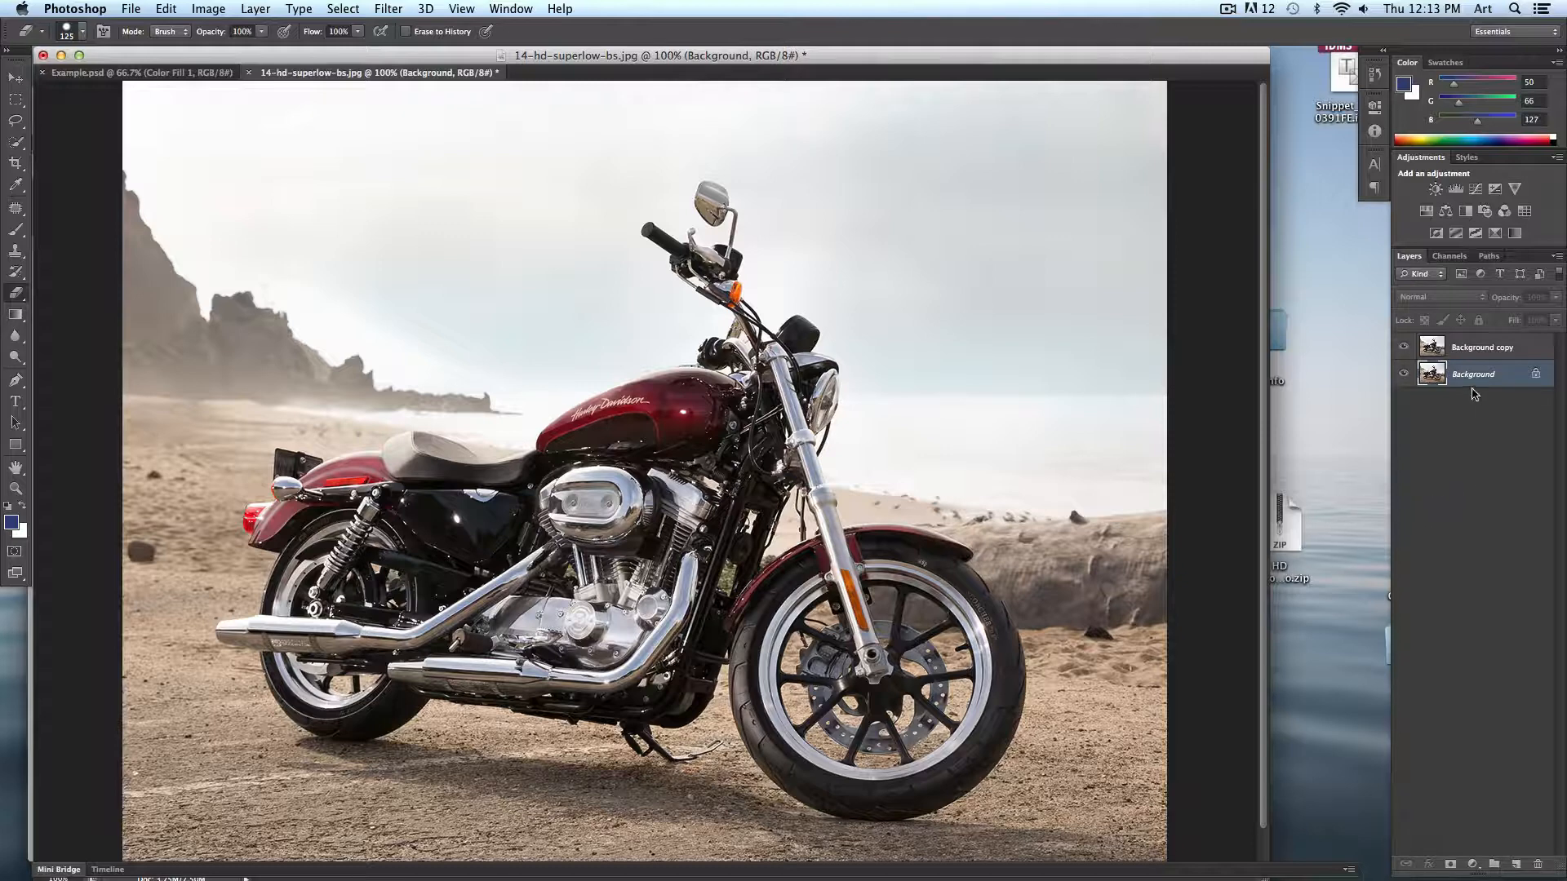
- Add a Solid Color fill layer above the Background layer and set its color to pure red ff0000
click(248, 8)
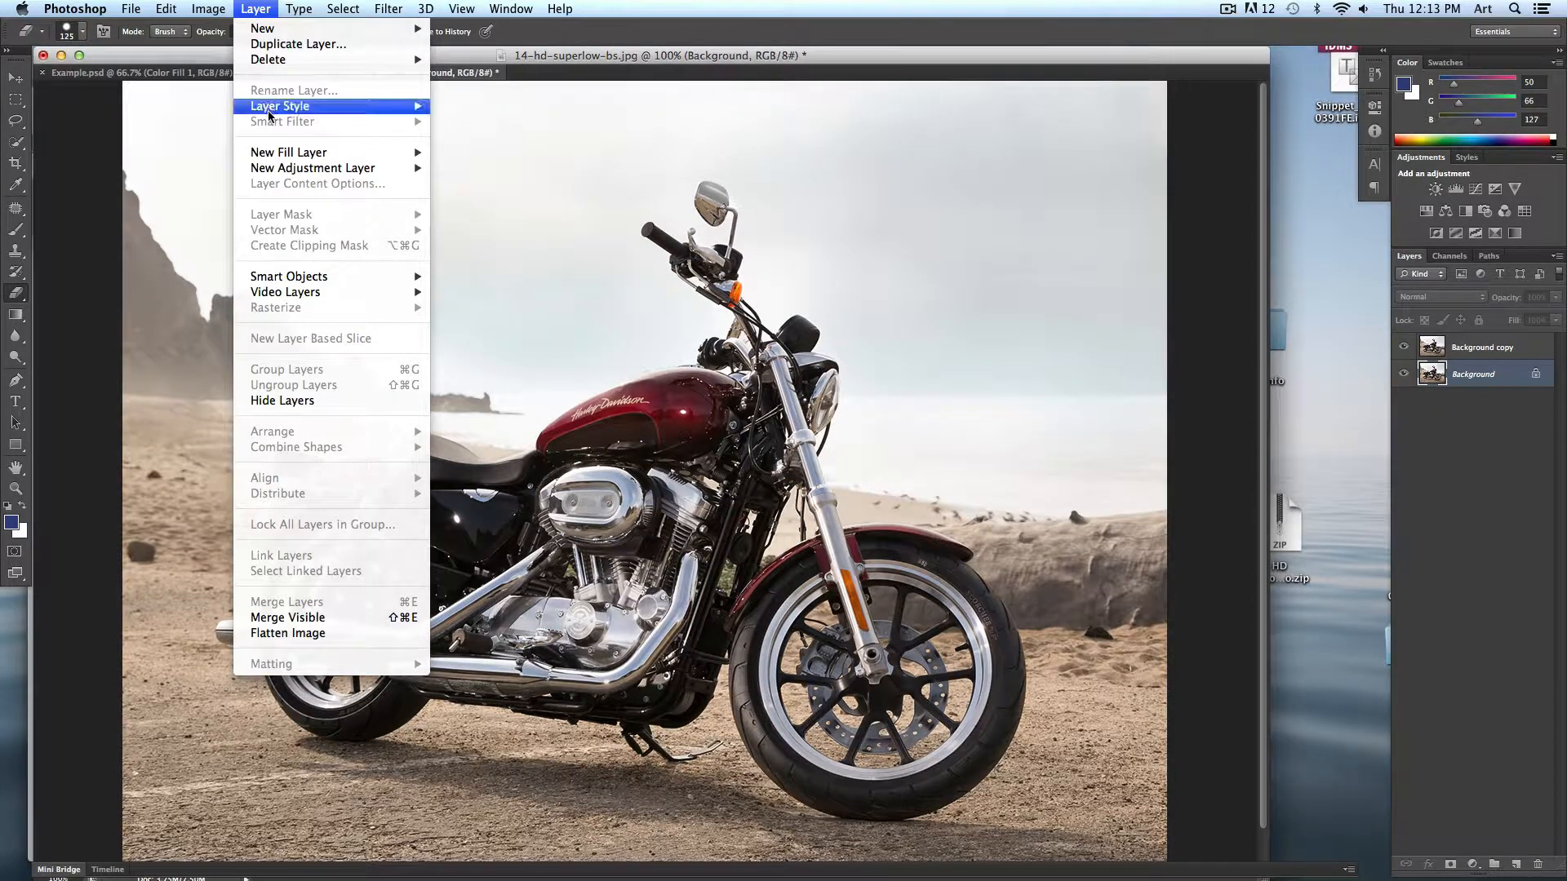
mouse_move(276, 154)
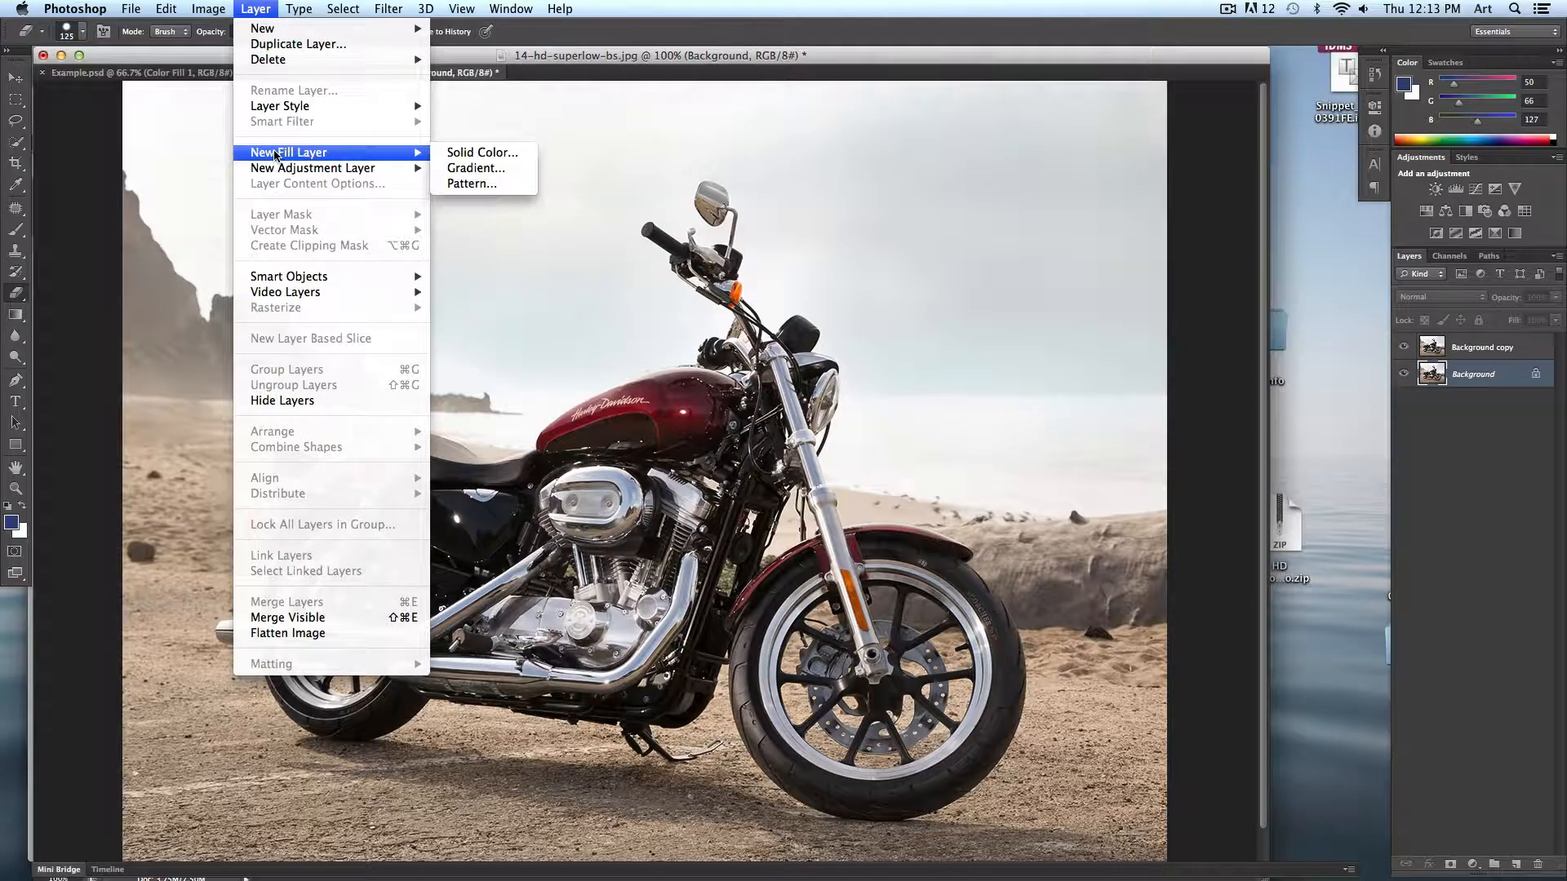
click(514, 155)
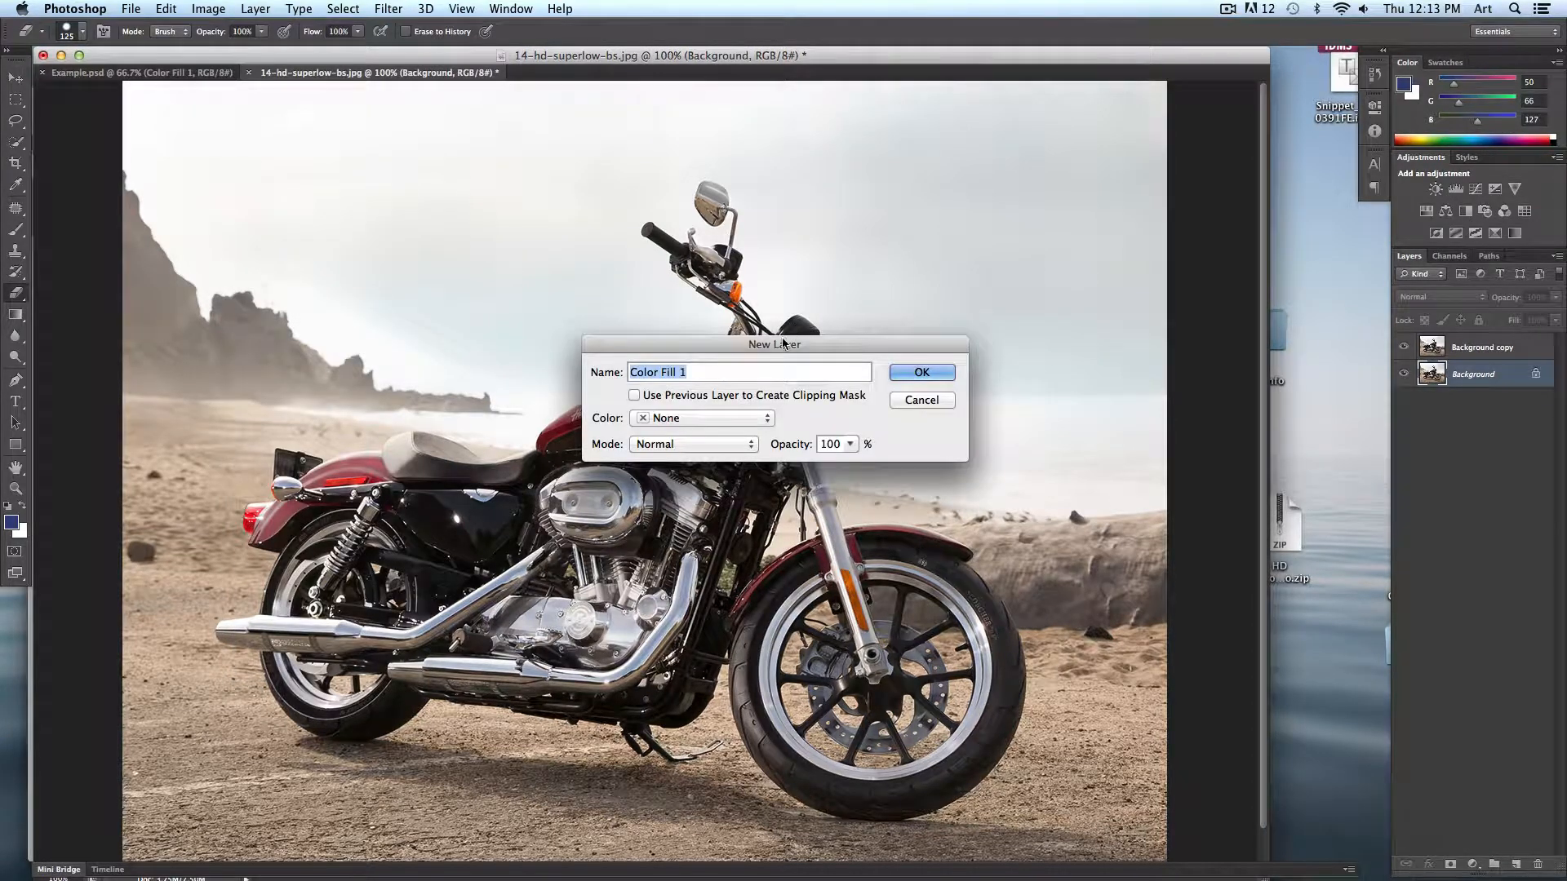
drag(763, 349, 761, 309)
click(934, 335)
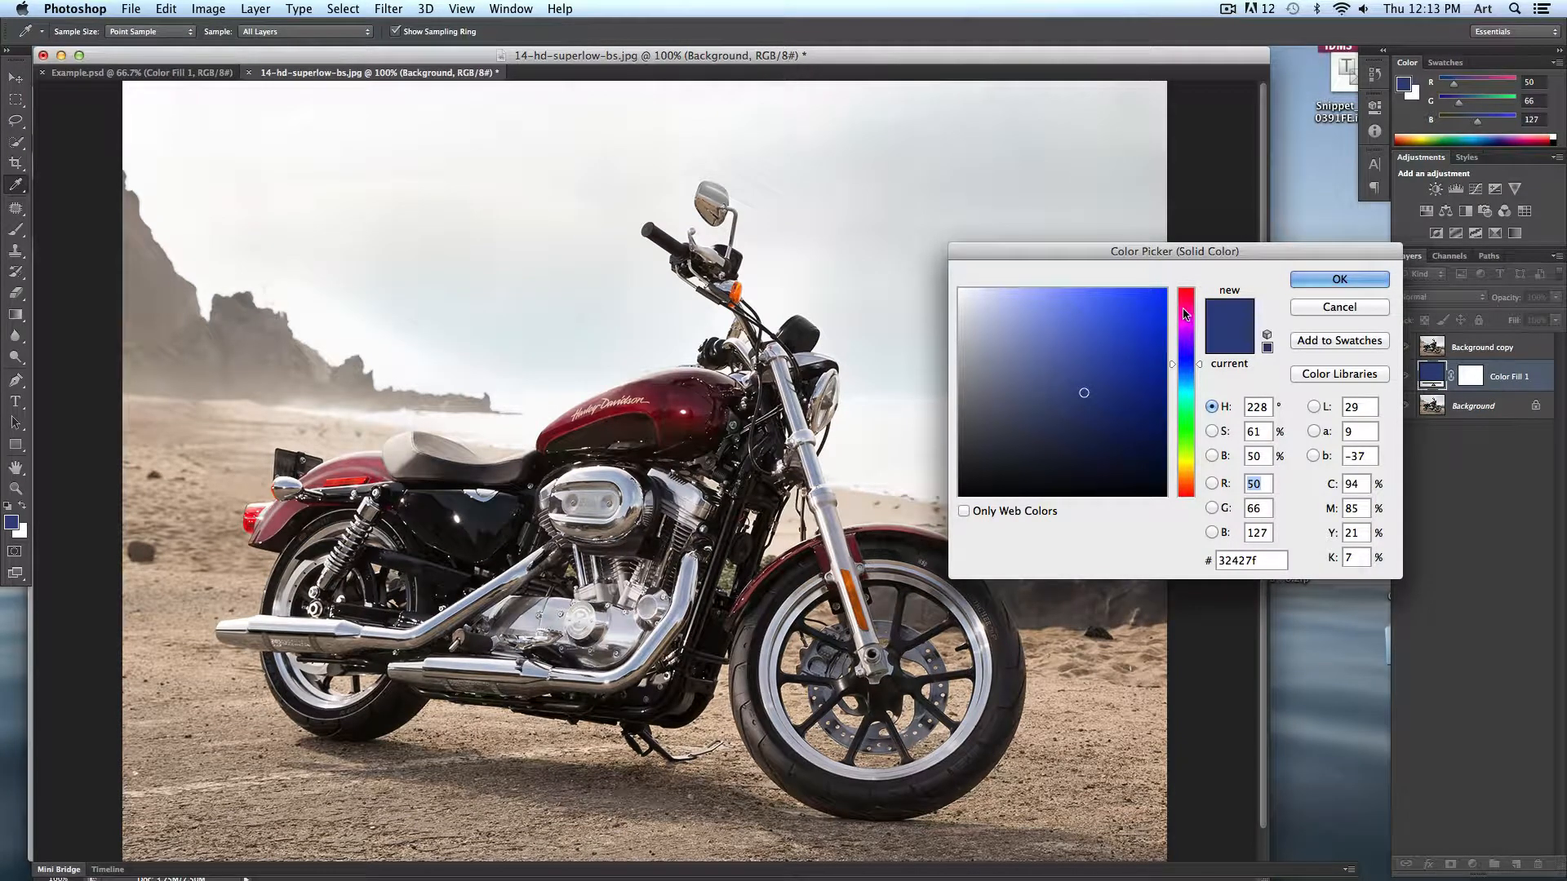
drag(1185, 314, 1185, 271)
drag(1102, 335, 1180, 281)
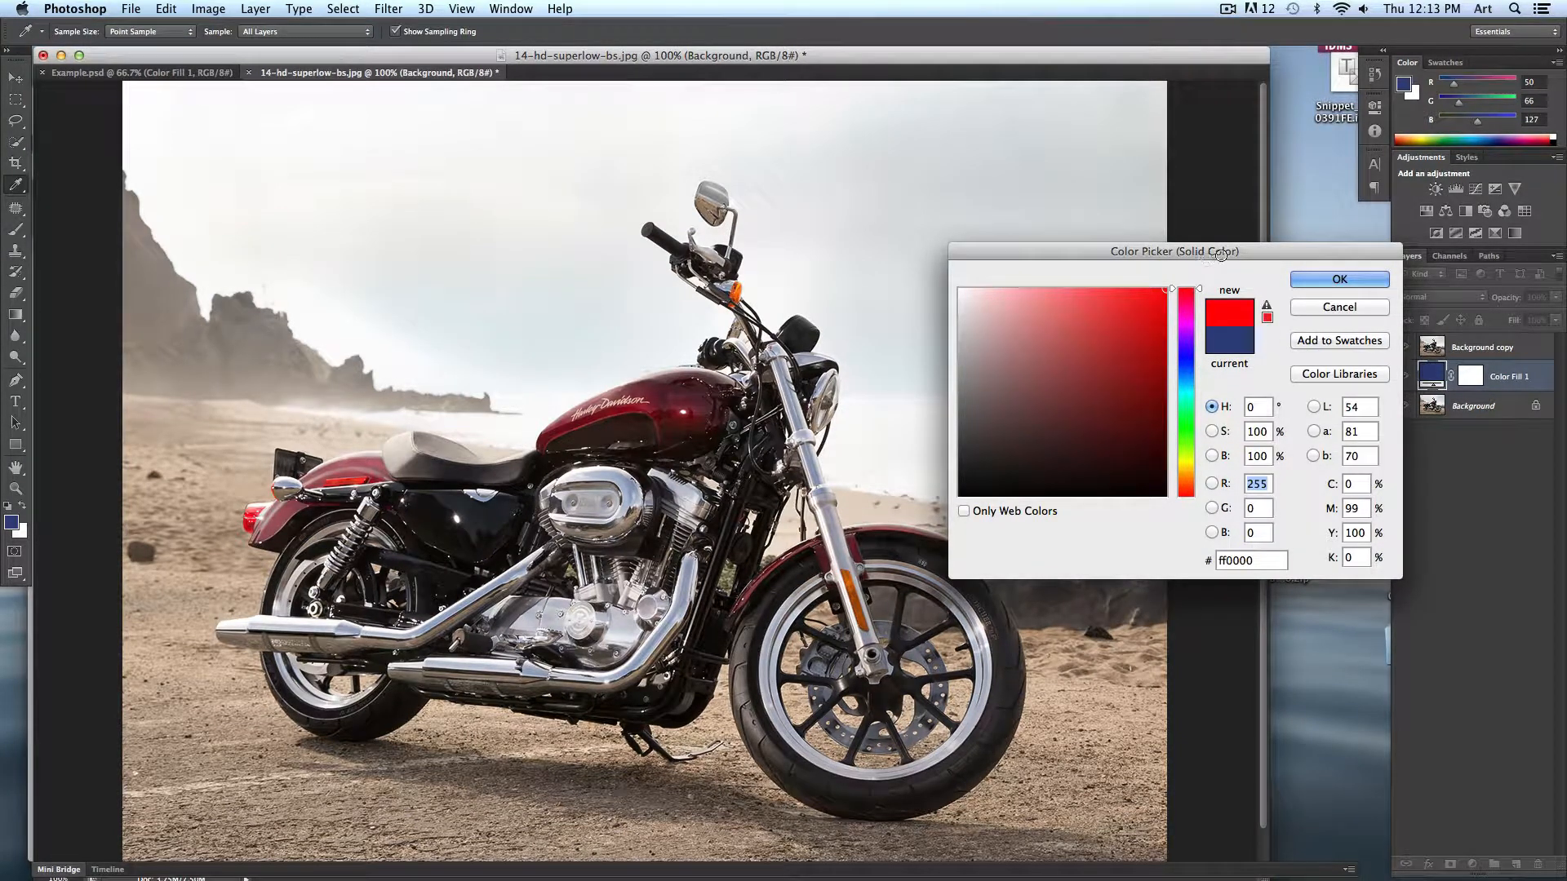
click(1339, 280)
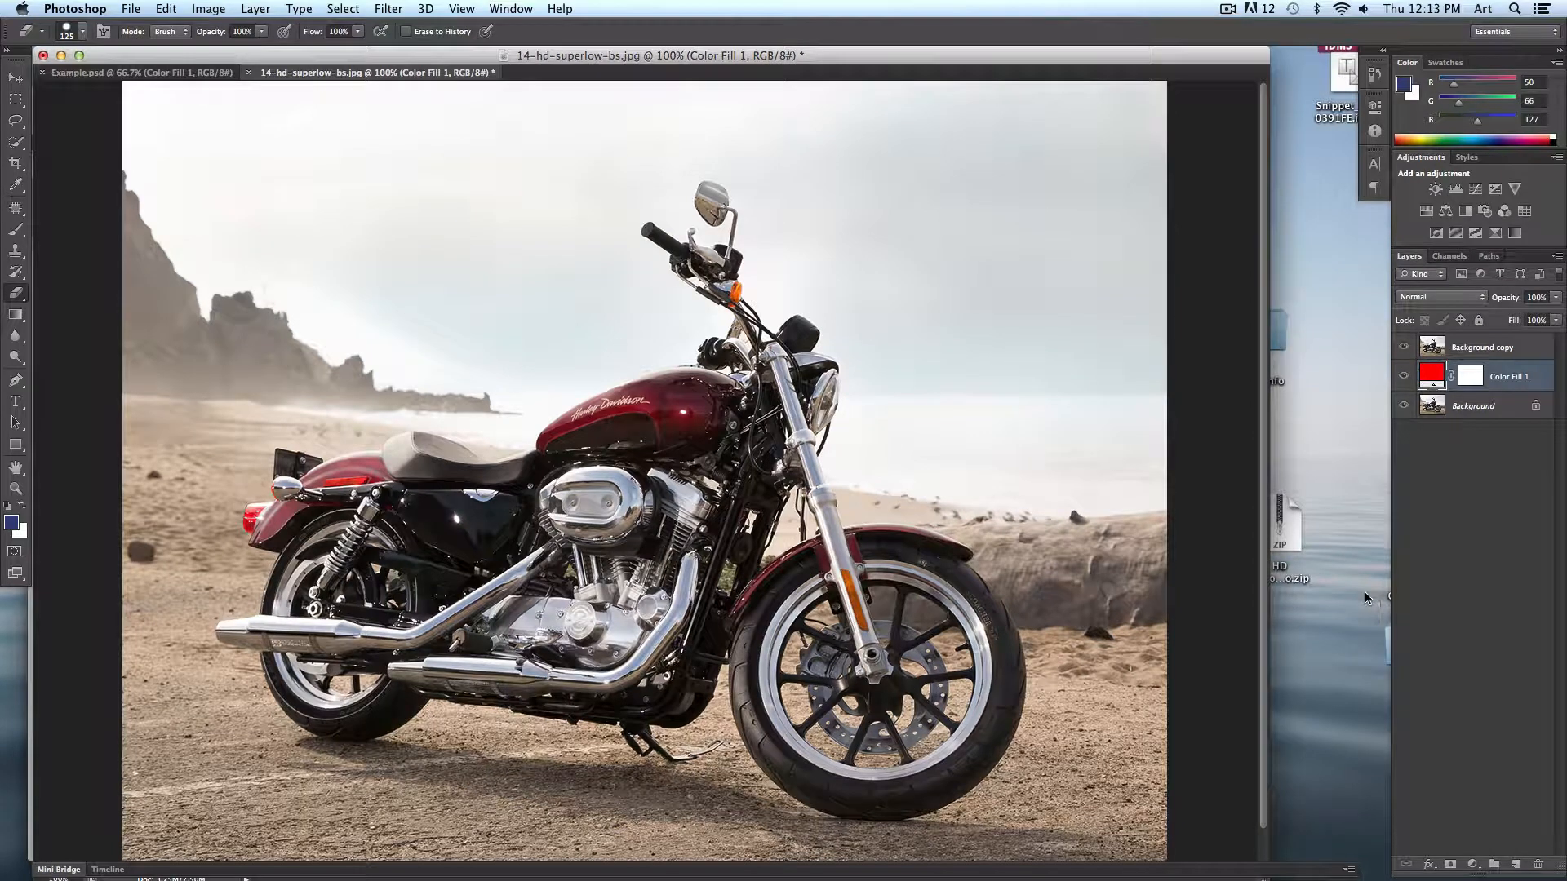
- Try erasing the sky on the Background copy layer twice, undoing each eraser stroke
click(1523, 349)
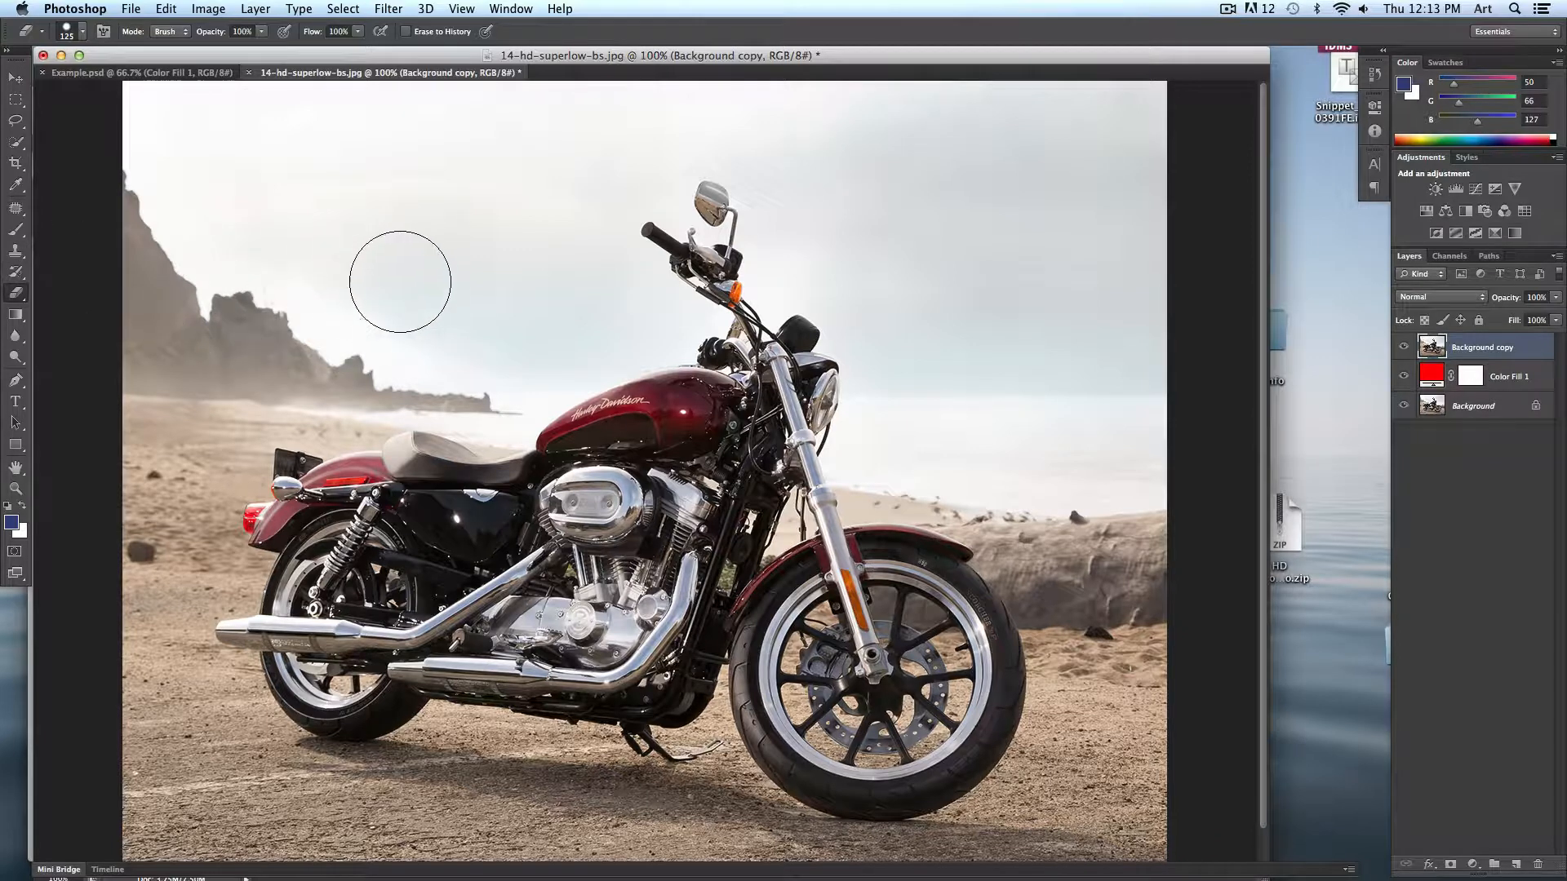
mouse_move(248, 237)
mouse_down()
mouse_move(254, 305)
mouse_move(418, 236)
mouse_move(422, 327)
mouse_move(289, 229)
mouse_move(205, 233)
mouse_move(206, 331)
mouse_move(327, 344)
mouse_move(448, 294)
mouse_move(536, 217)
mouse_up()
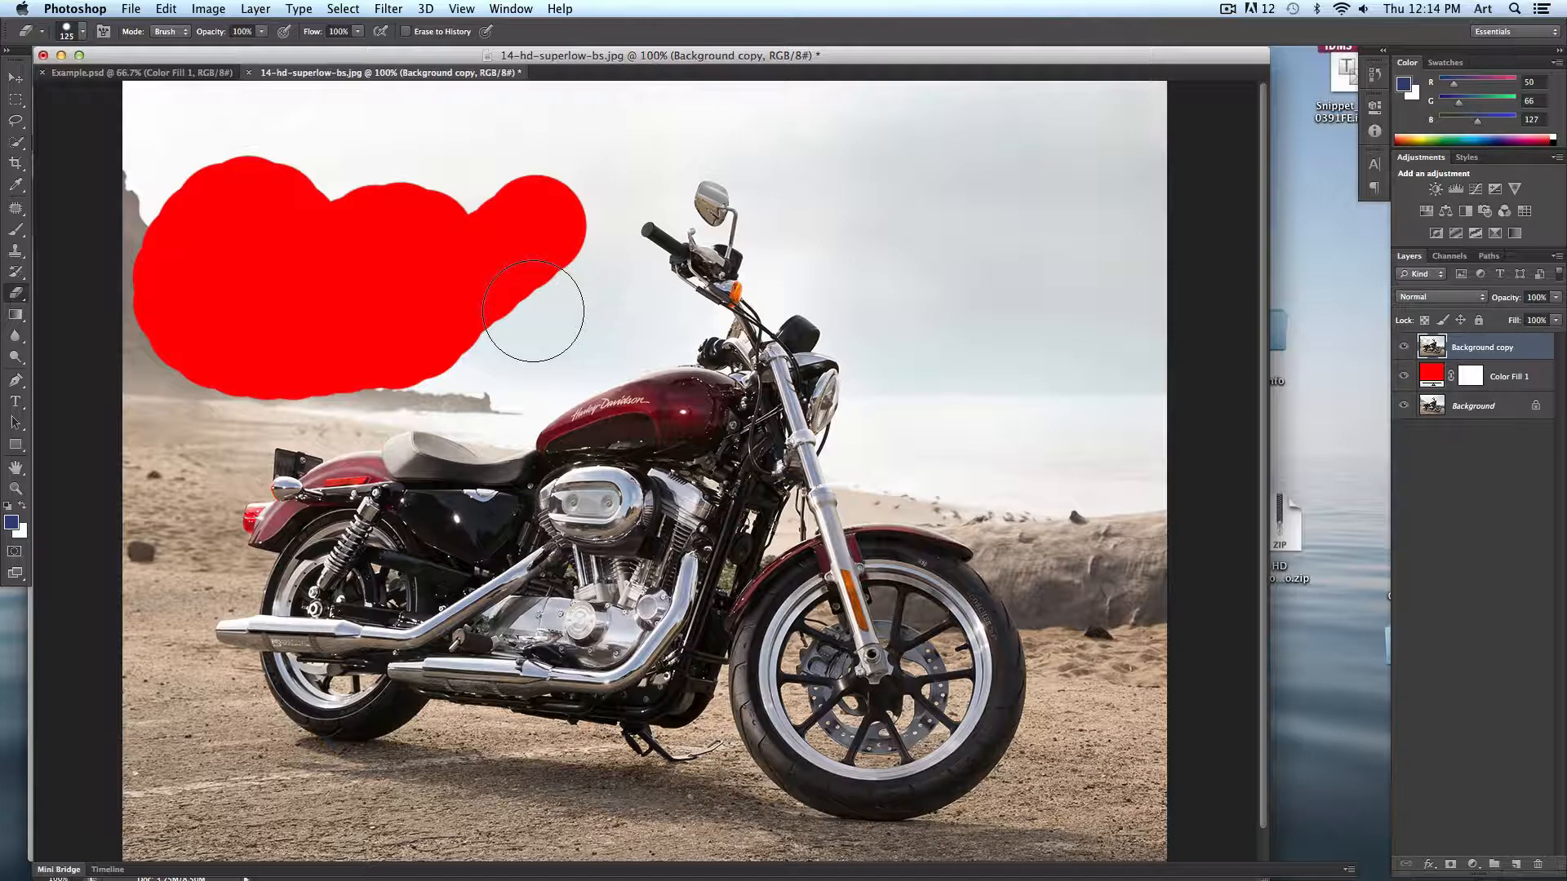
key(super+z)
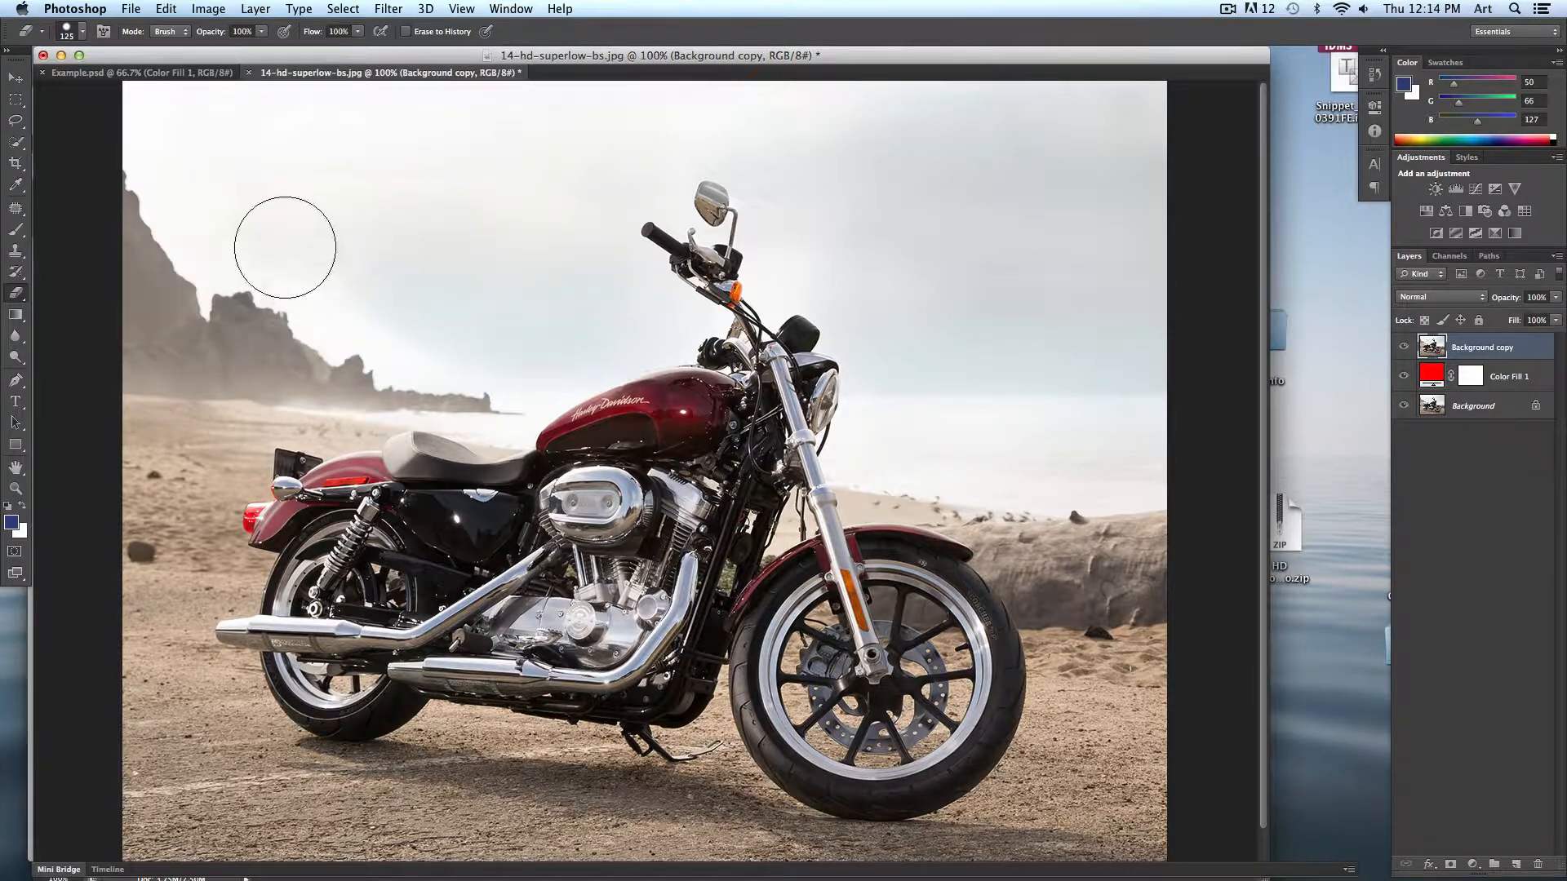
mouse_move(283, 245)
mouse_down()
mouse_move(257, 302)
mouse_move(325, 327)
mouse_move(358, 307)
mouse_move(379, 339)
mouse_move(352, 278)
mouse_move(270, 336)
mouse_move(555, 530)
mouse_up()
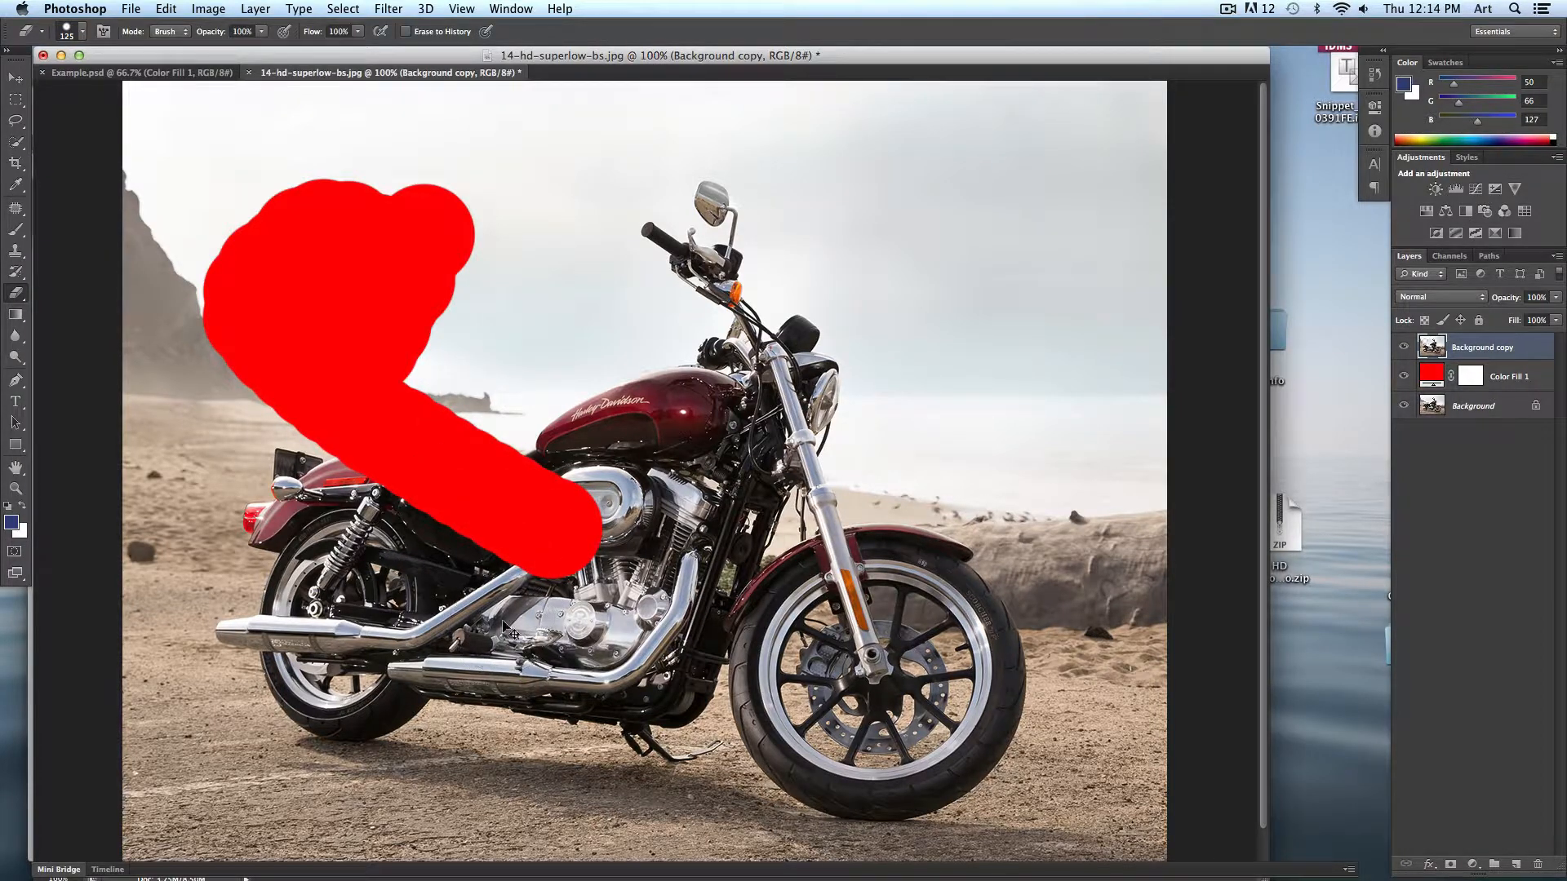
key(super+z)
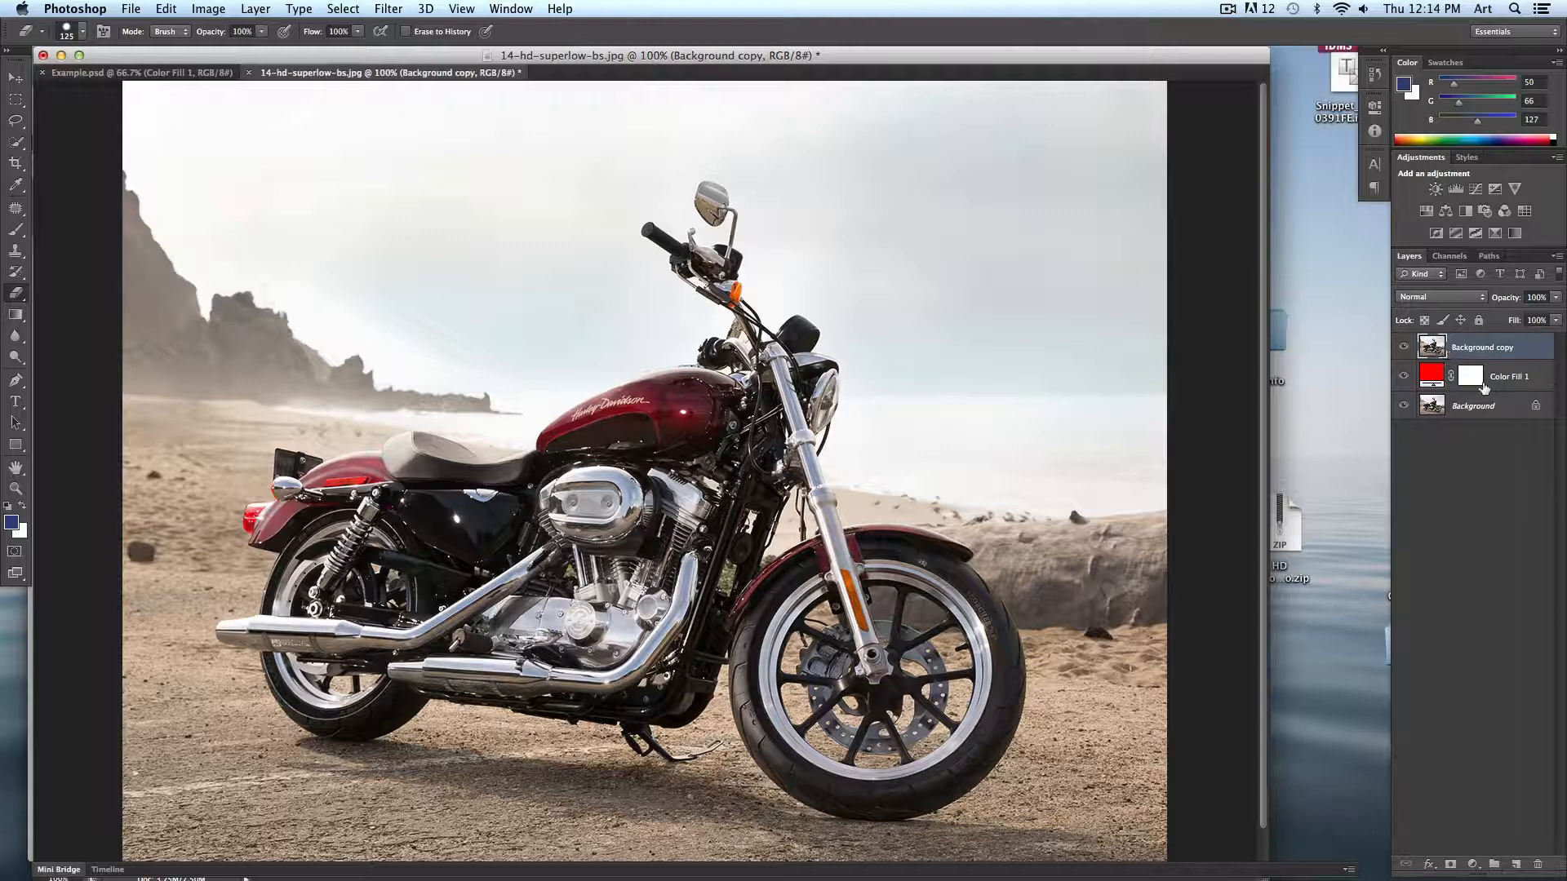
- Add a layer mask to the Background copy layer and set the Brush Tool's foreground color to black
click(1449, 865)
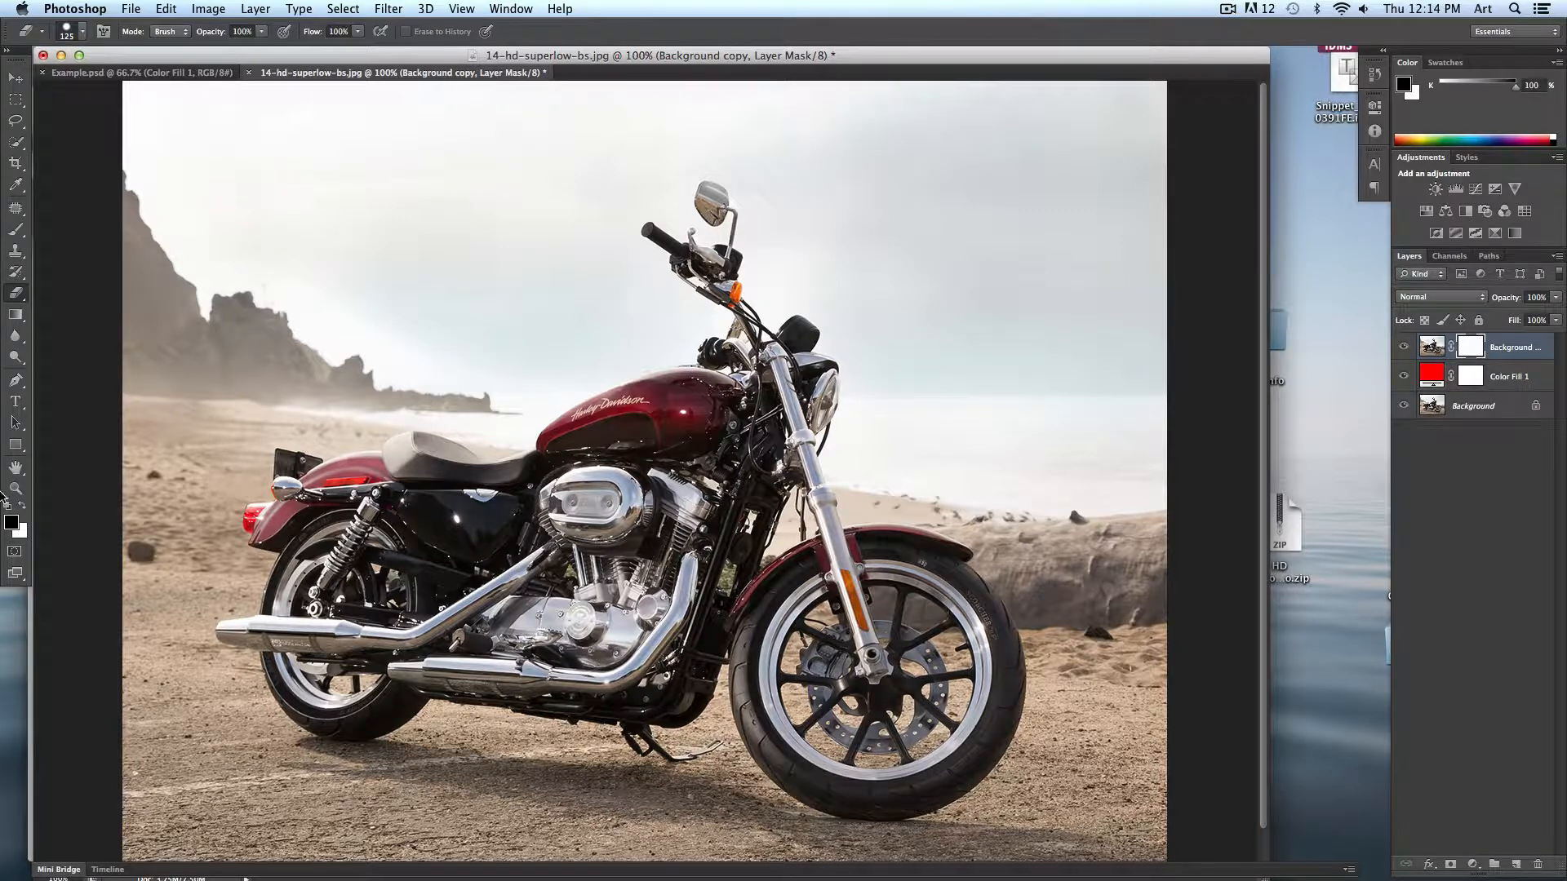
click(17, 234)
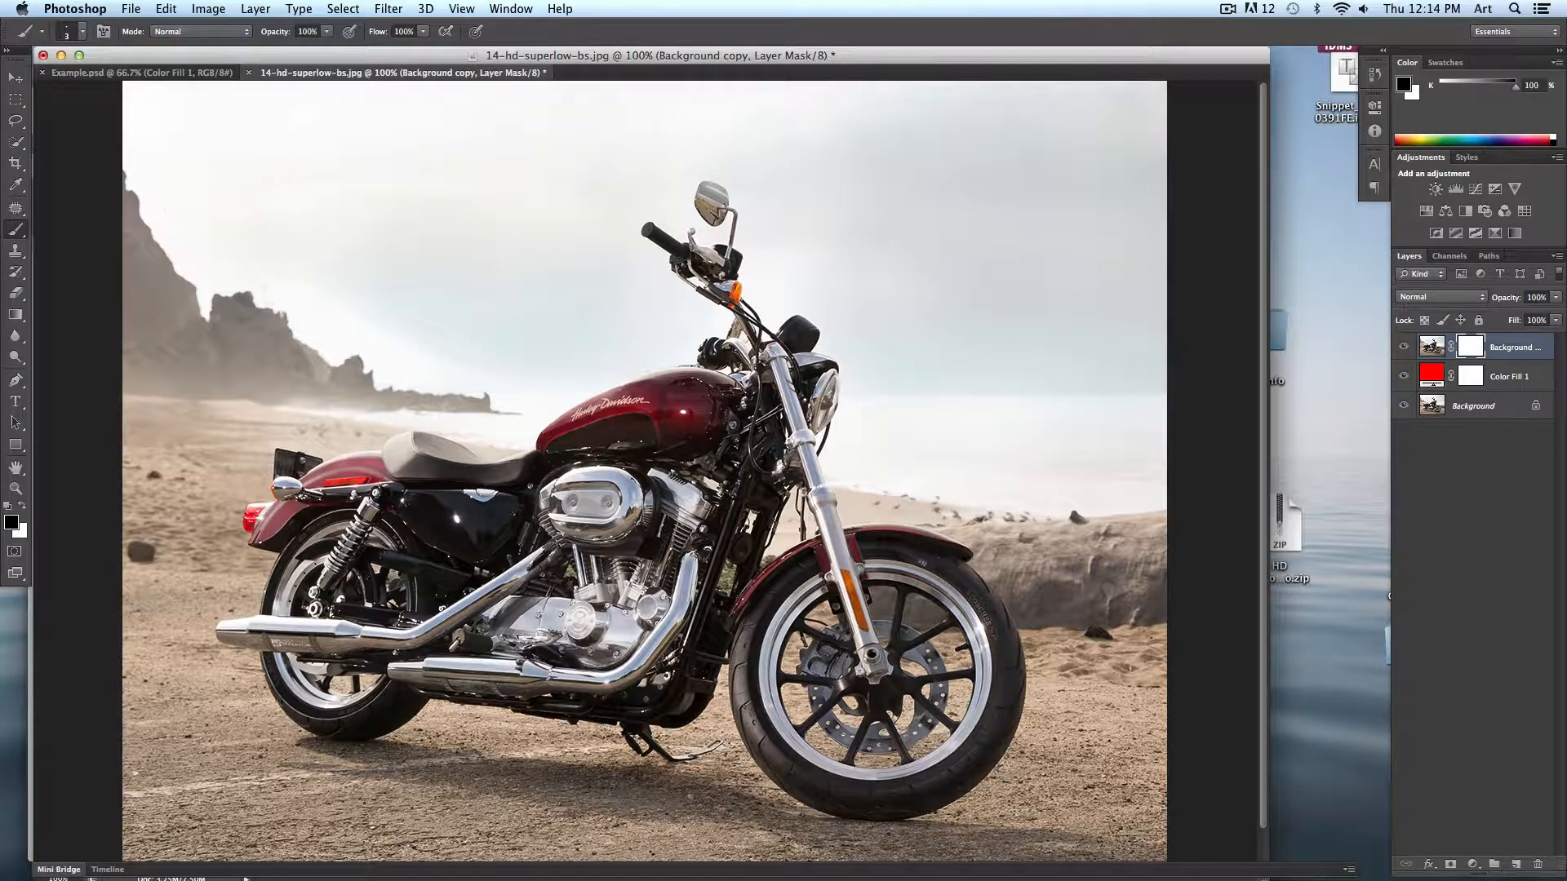
click(12, 523)
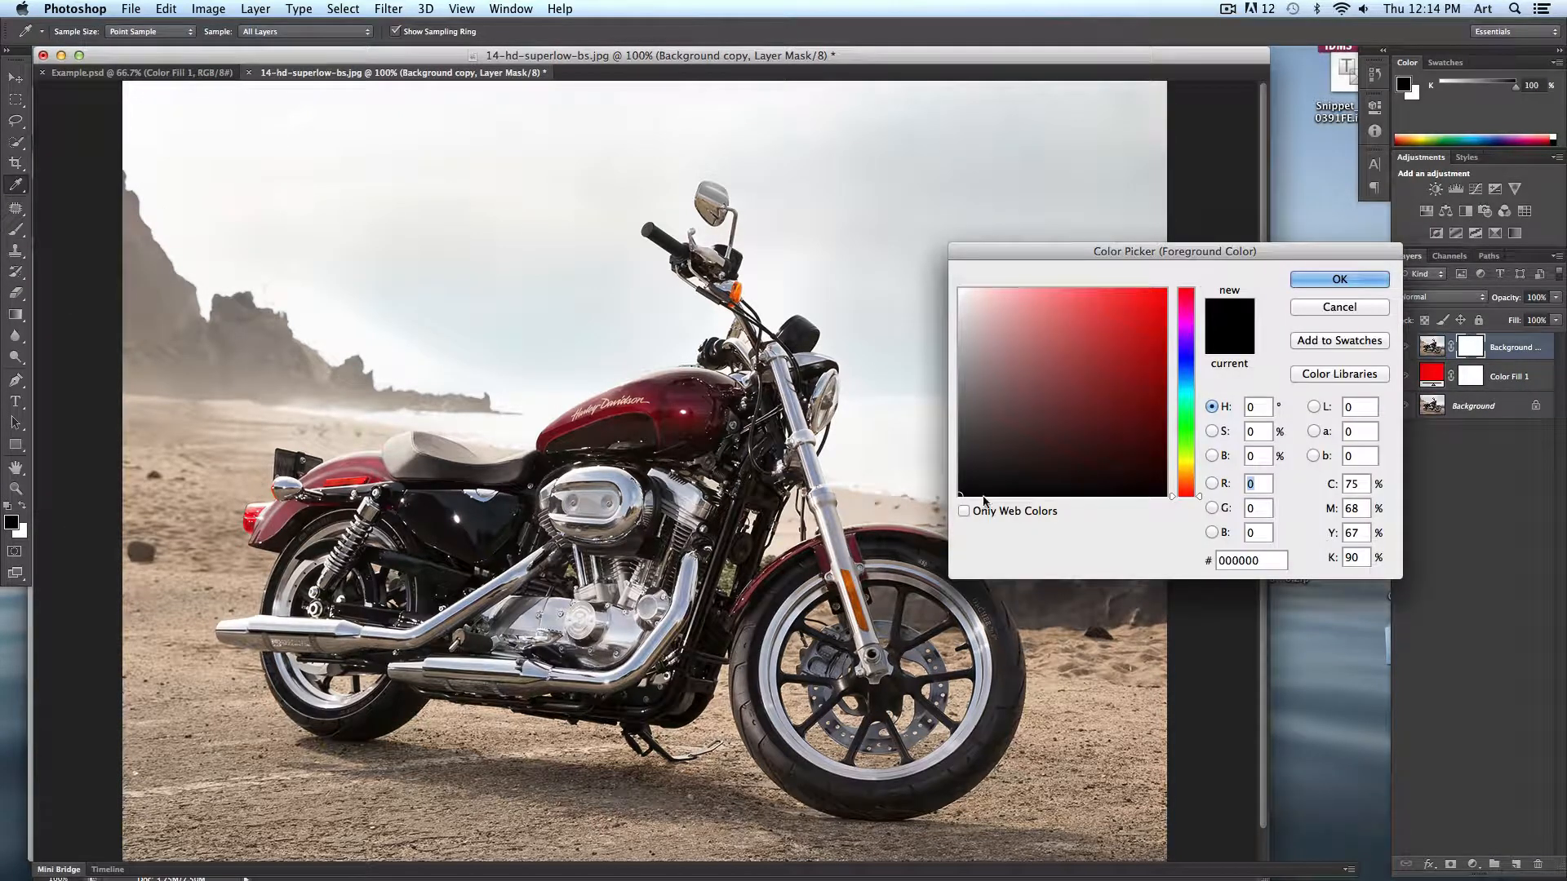
key(Return)
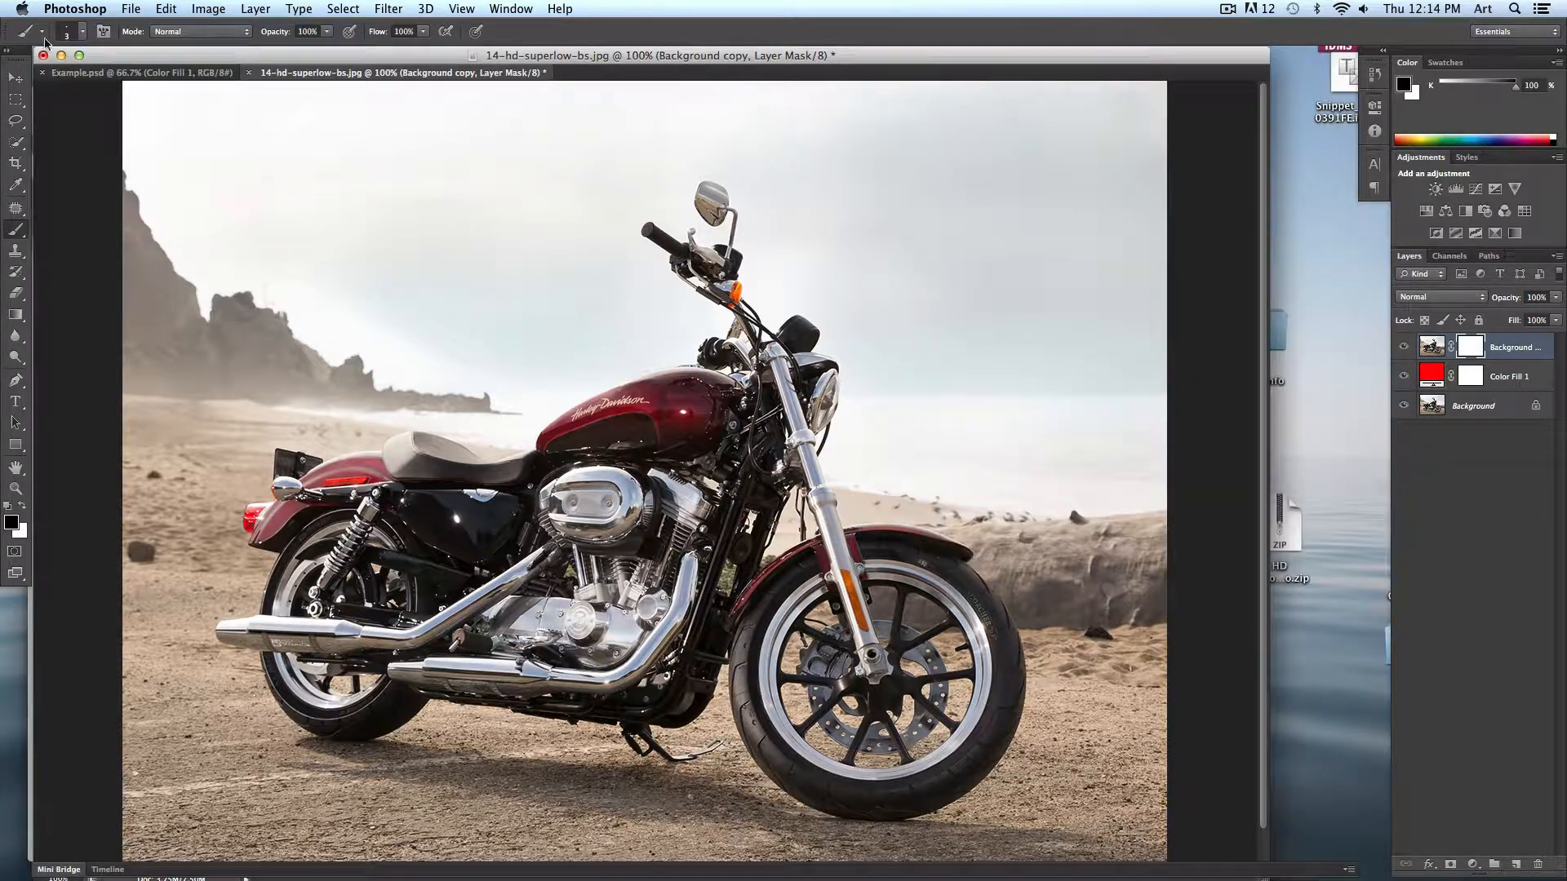
- Enlarge the brush to about 50 px and paint black on the mask over the sky behind the motorcycle
click(82, 31)
drag(33, 82, 59, 79)
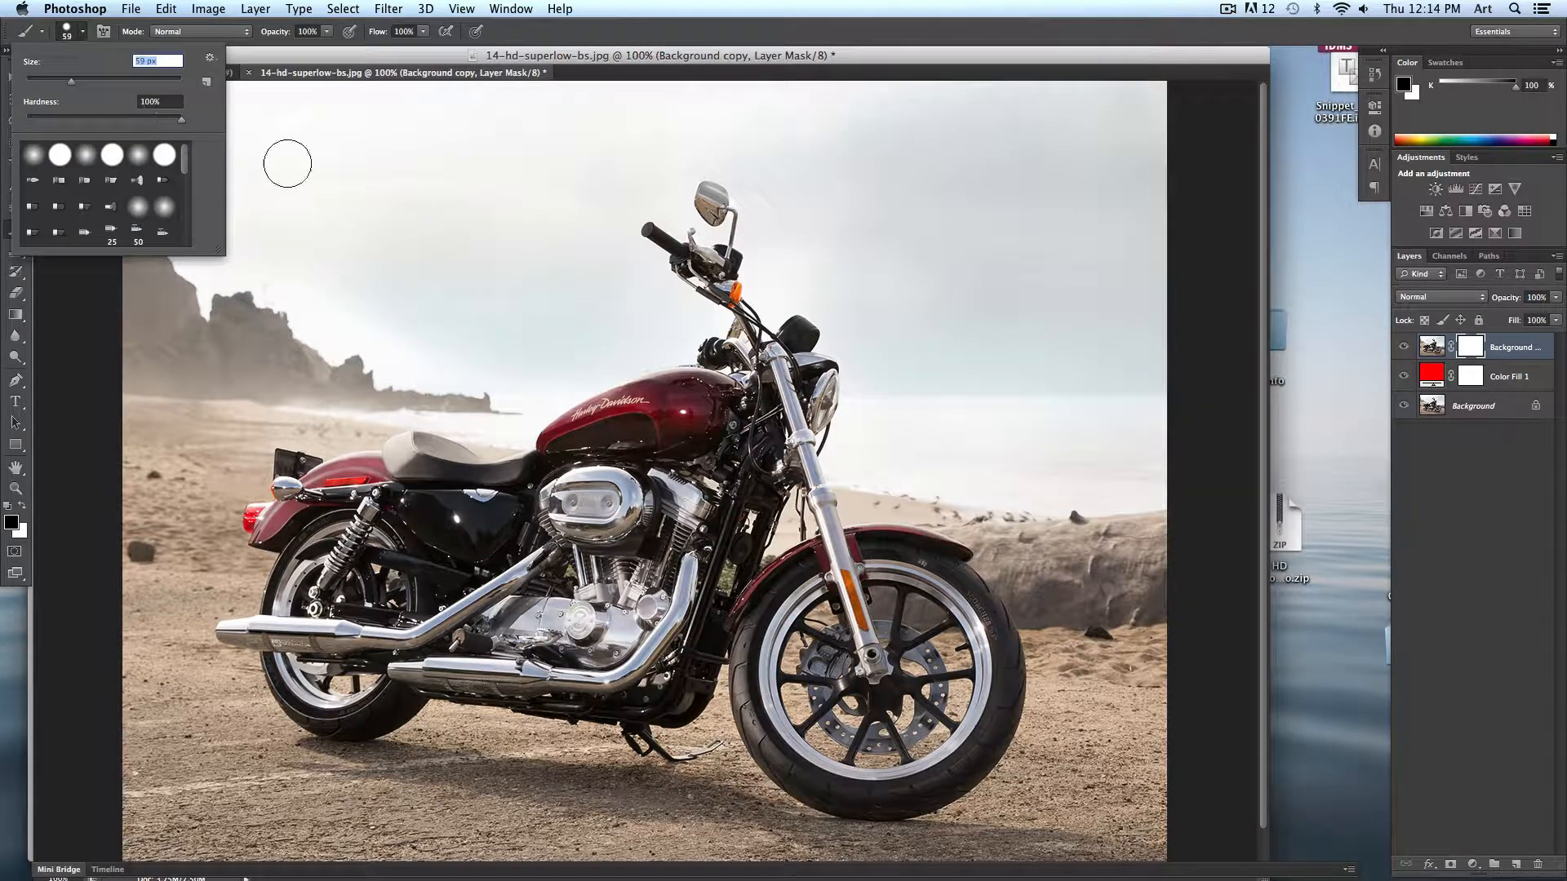
click(324, 257)
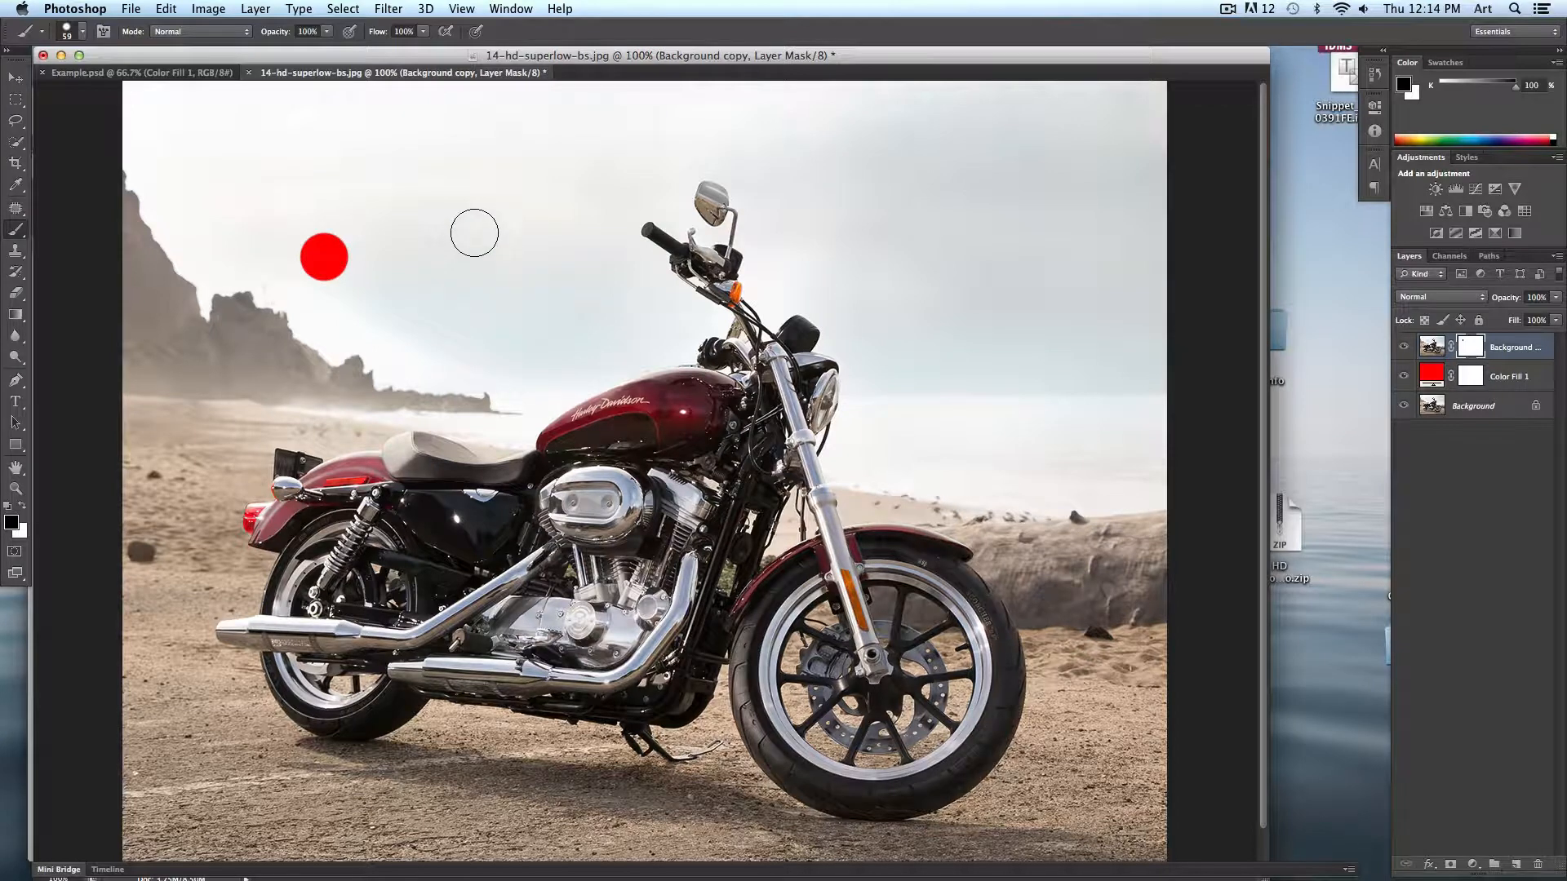
key(bracketright)
key(bracketright)
key(bracketright)
key(bracketright)
key(bracketright)
key(bracketright)
key(bracketright)
key(bracketright)
key(bracketleft)
key(bracketleft)
key(bracketleft)
key(bracketleft)
key(bracketleft)
key(bracketleft)
key(bracketleft)
key(bracketleft)
key(bracketleft)
key(bracketleft)
key(bracketright)
key(bracketright)
key(bracketright)
key(bracketright)
key(bracketright)
mouse_move(385, 237)
mouse_down()
mouse_move(332, 262)
mouse_move(438, 203)
mouse_move(330, 231)
mouse_move(445, 355)
mouse_move(535, 311)
mouse_move(519, 371)
mouse_move(608, 443)
mouse_up()
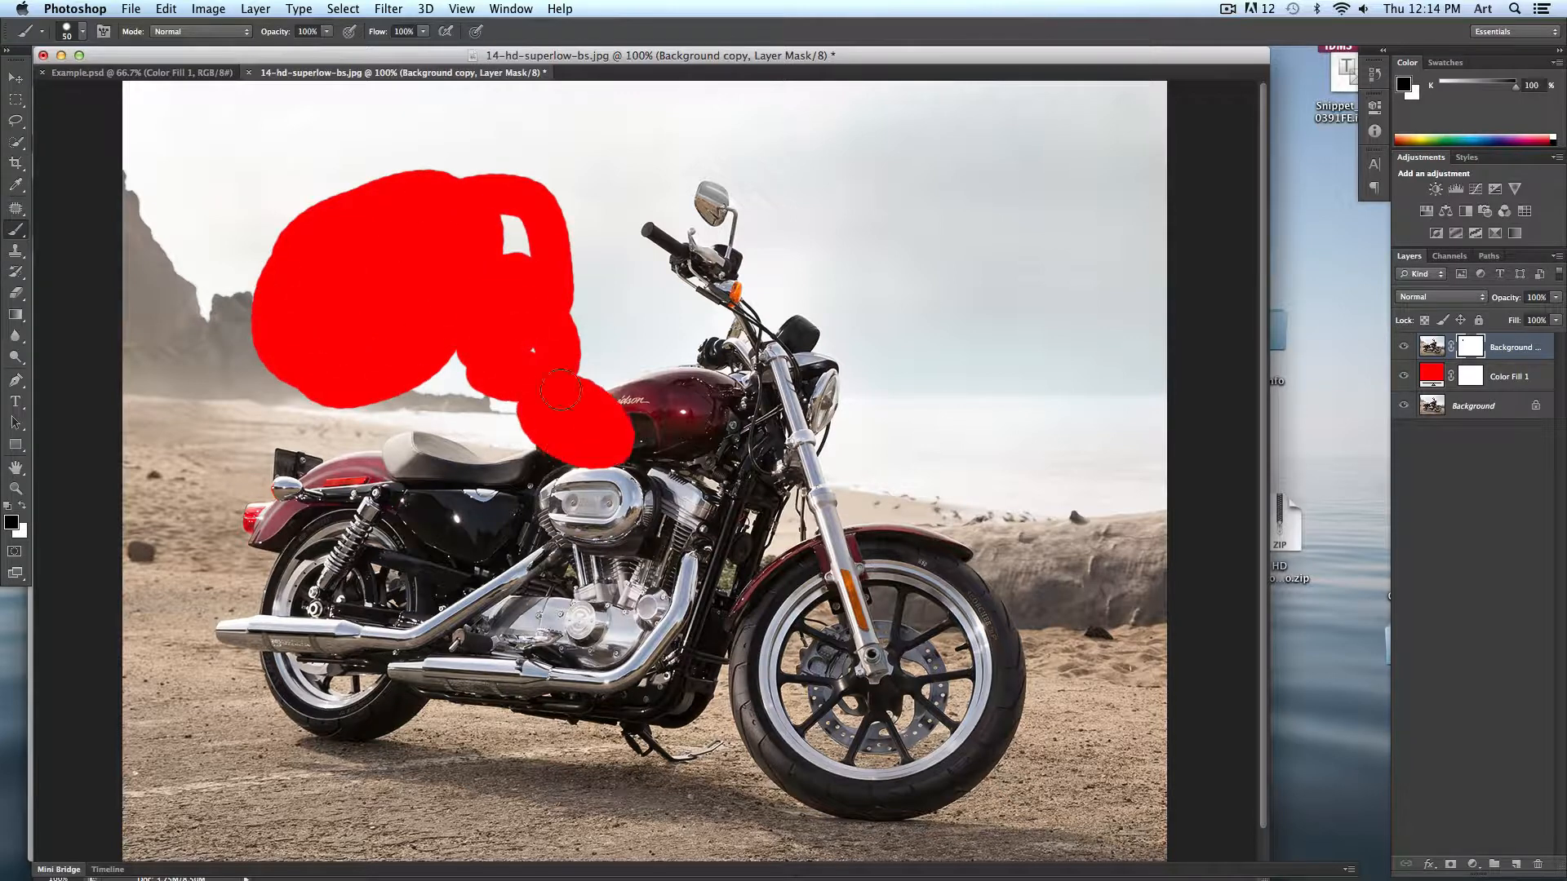
- Switch to white and paint the mask back over the fuel tank area that was covered
click(22, 506)
mouse_move(614, 449)
mouse_down()
mouse_move(571, 418)
mouse_move(610, 385)
mouse_up()
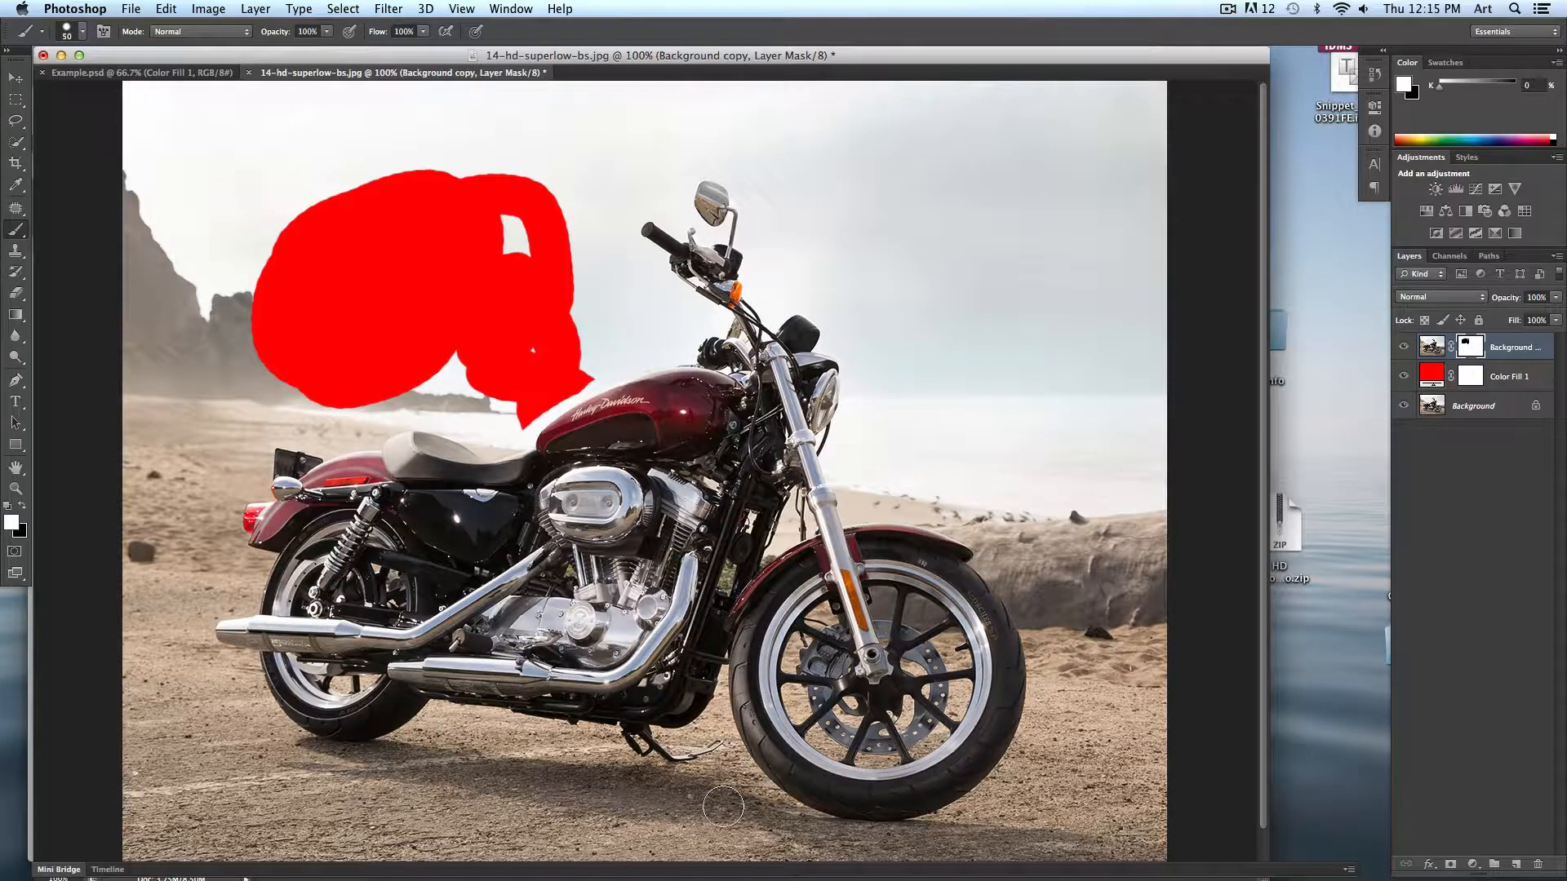
- Zoom in on the tank, shrink the brush, switch to black and paint the mask along the tank's top edge
key(super+equal)
key(super+equal)
key(super+equal)
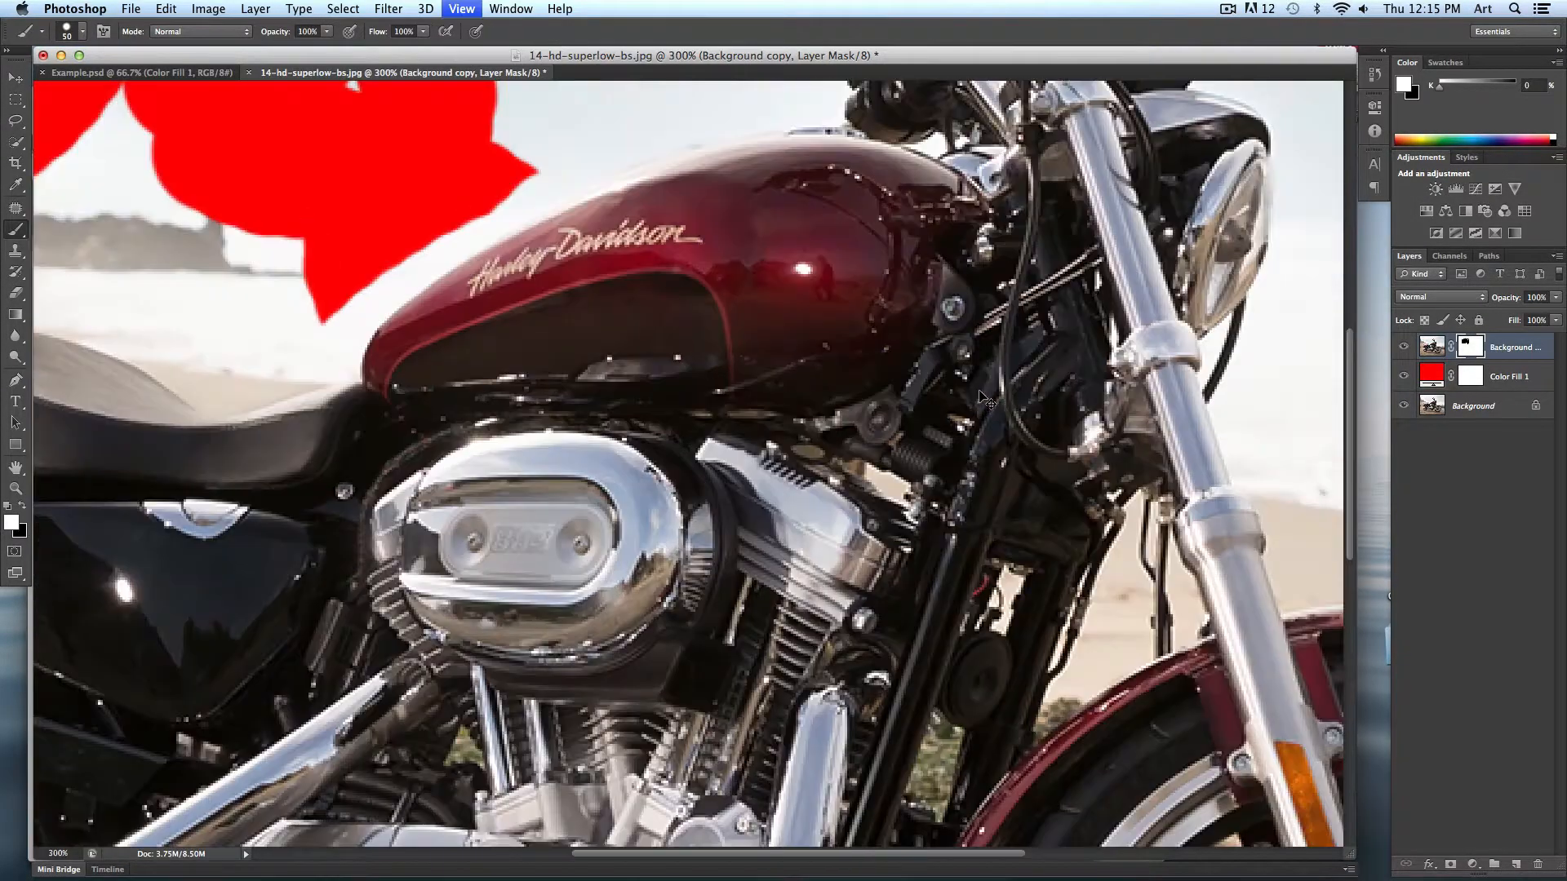
key(space)
mouse_move(929, 363)
mouse_down()
mouse_move(724, 458)
mouse_move(791, 644)
mouse_move(902, 449)
mouse_move(941, 564)
mouse_up()
key(bracketleft)
key(bracketleft)
key(bracketleft)
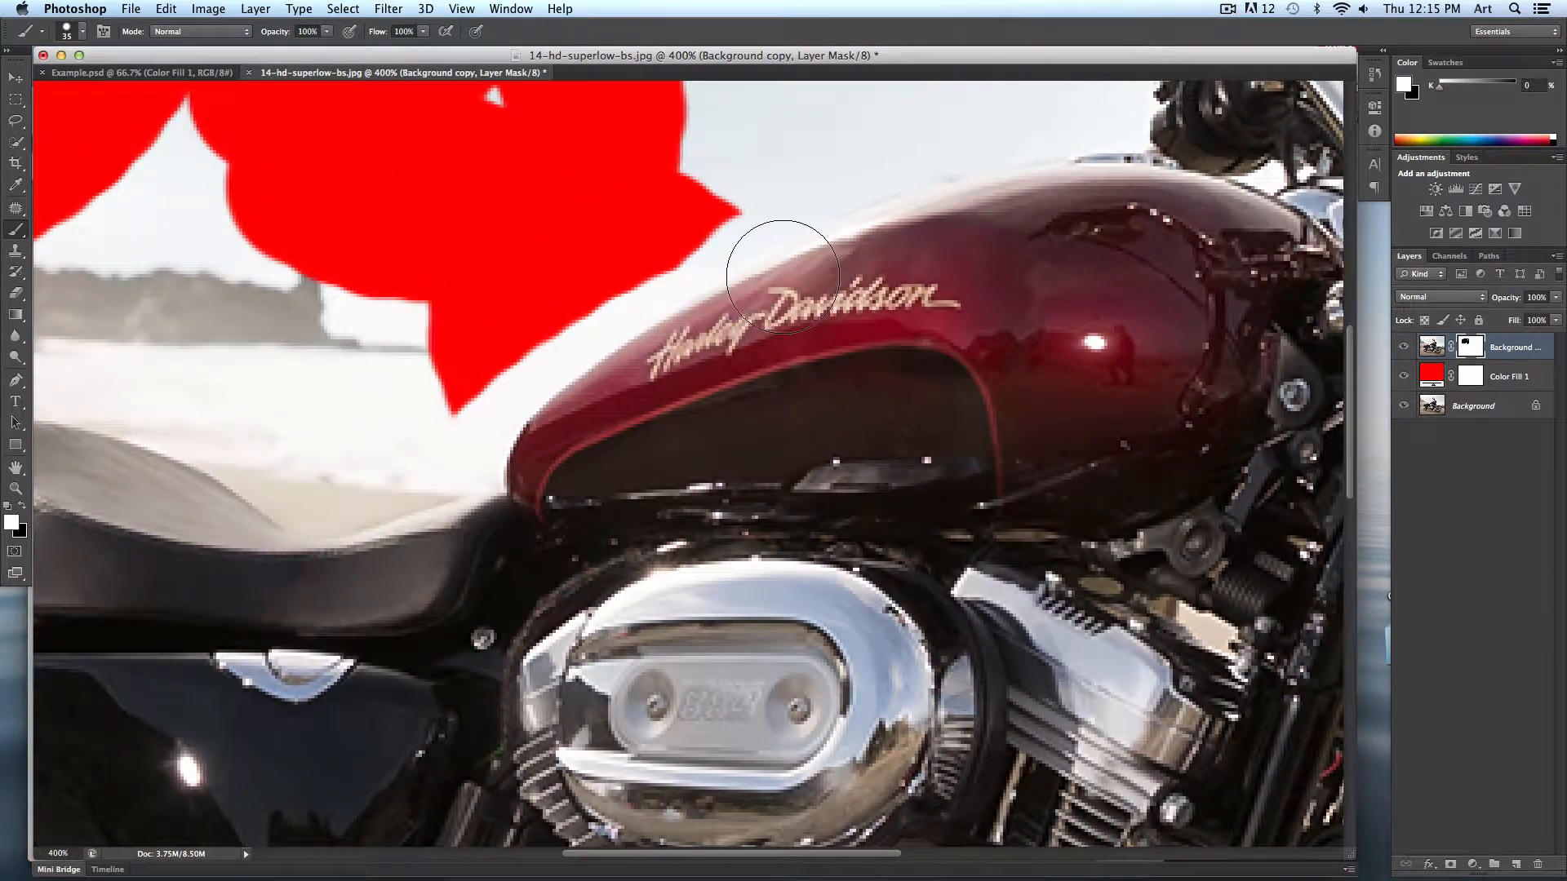
key(space)
drag(804, 331, 678, 452)
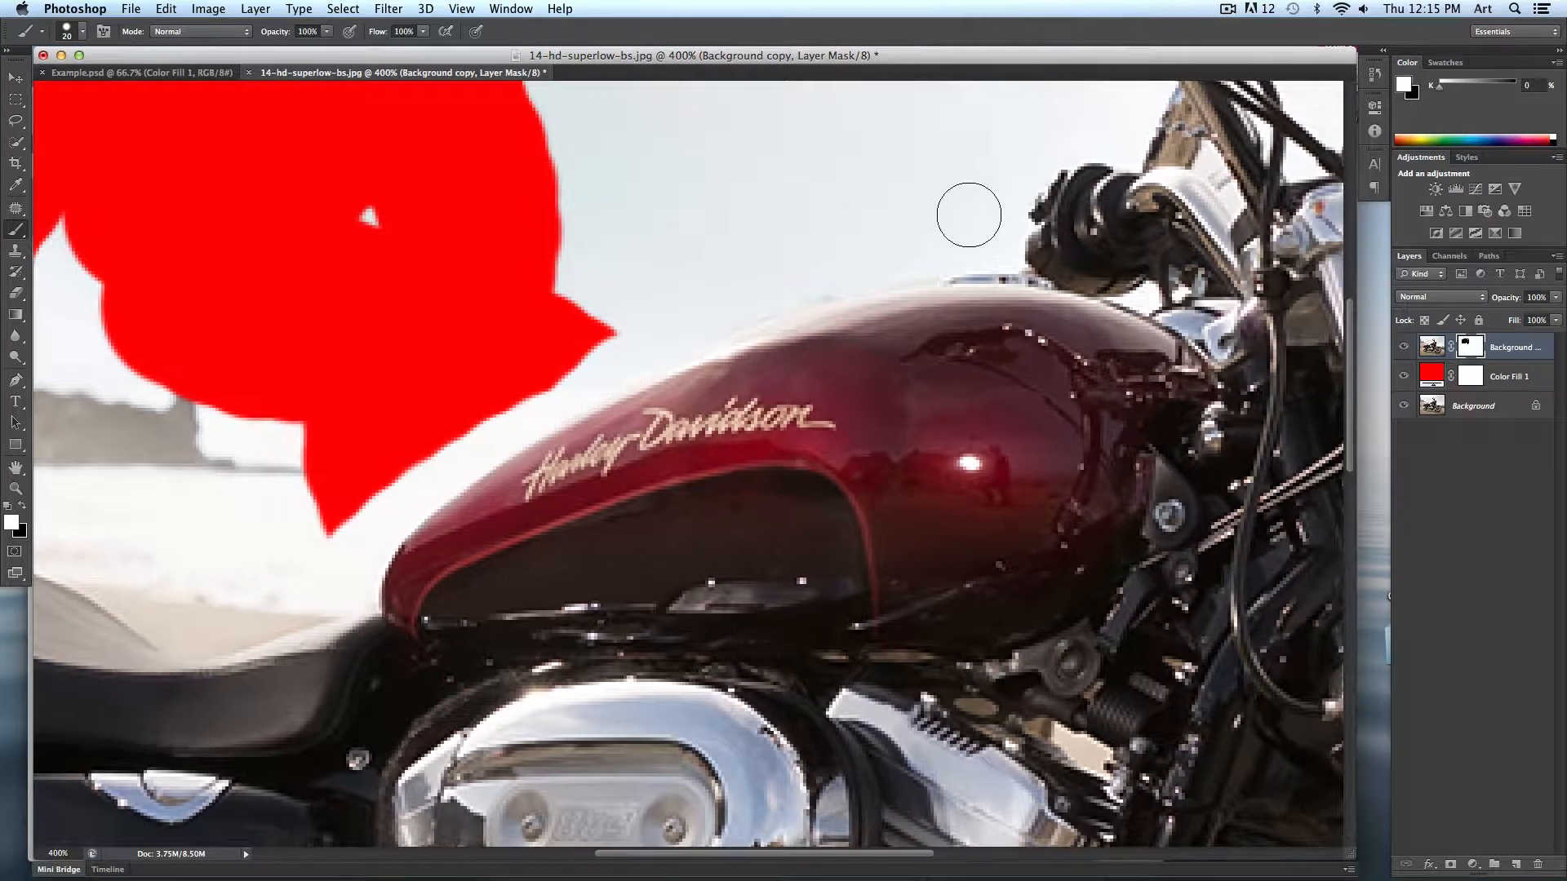
key(bracketleft)
key(bracketleft)
click(10, 504)
mouse_move(1021, 255)
mouse_down()
mouse_move(850, 277)
mouse_move(662, 338)
mouse_up()
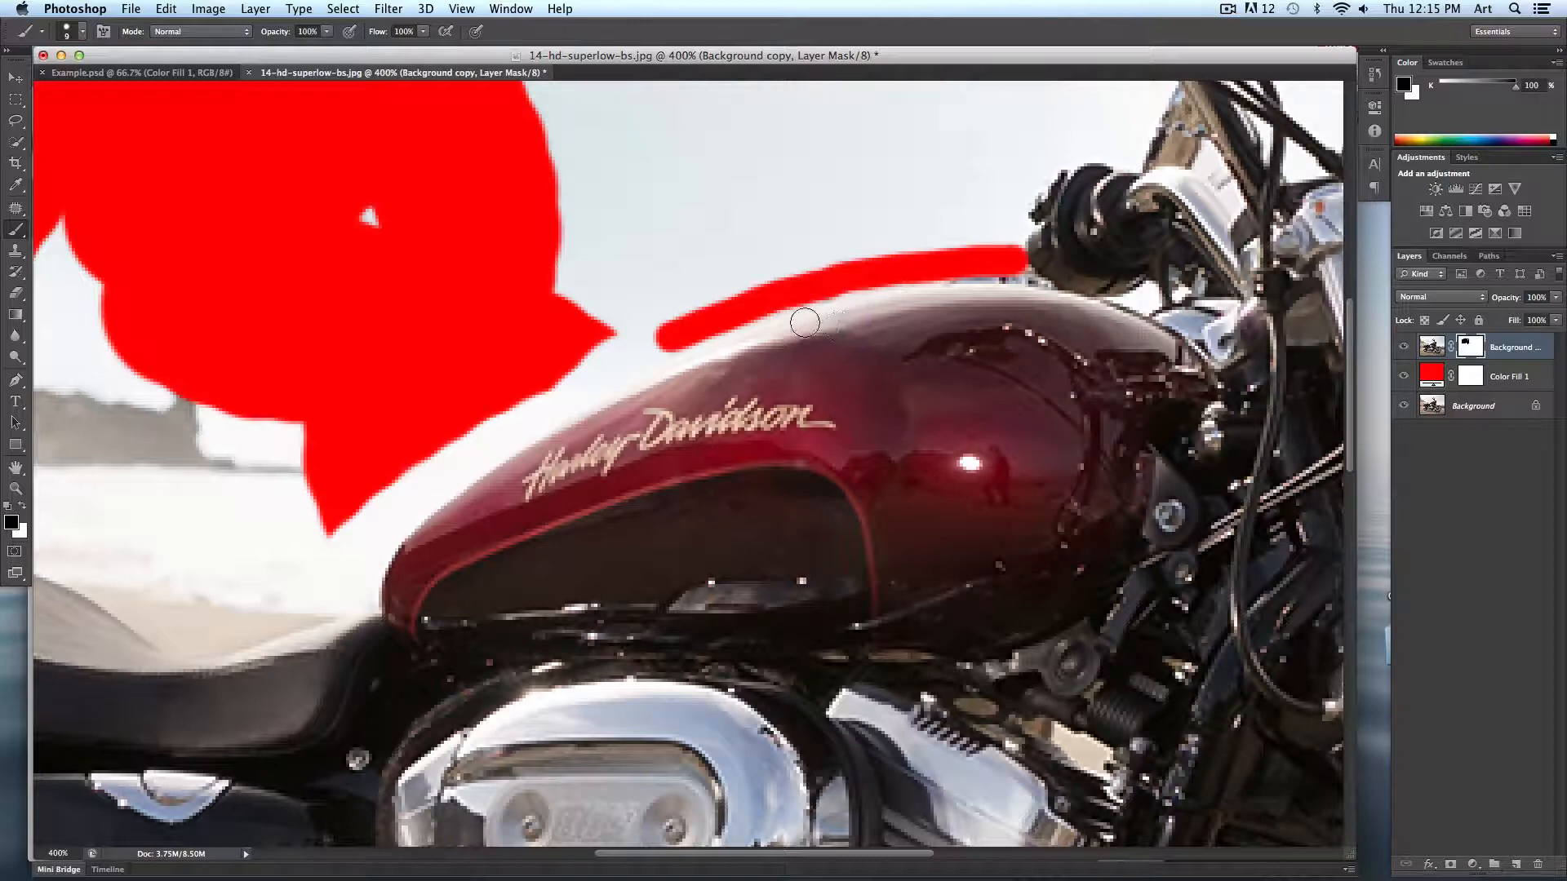
drag(712, 317, 786, 272)
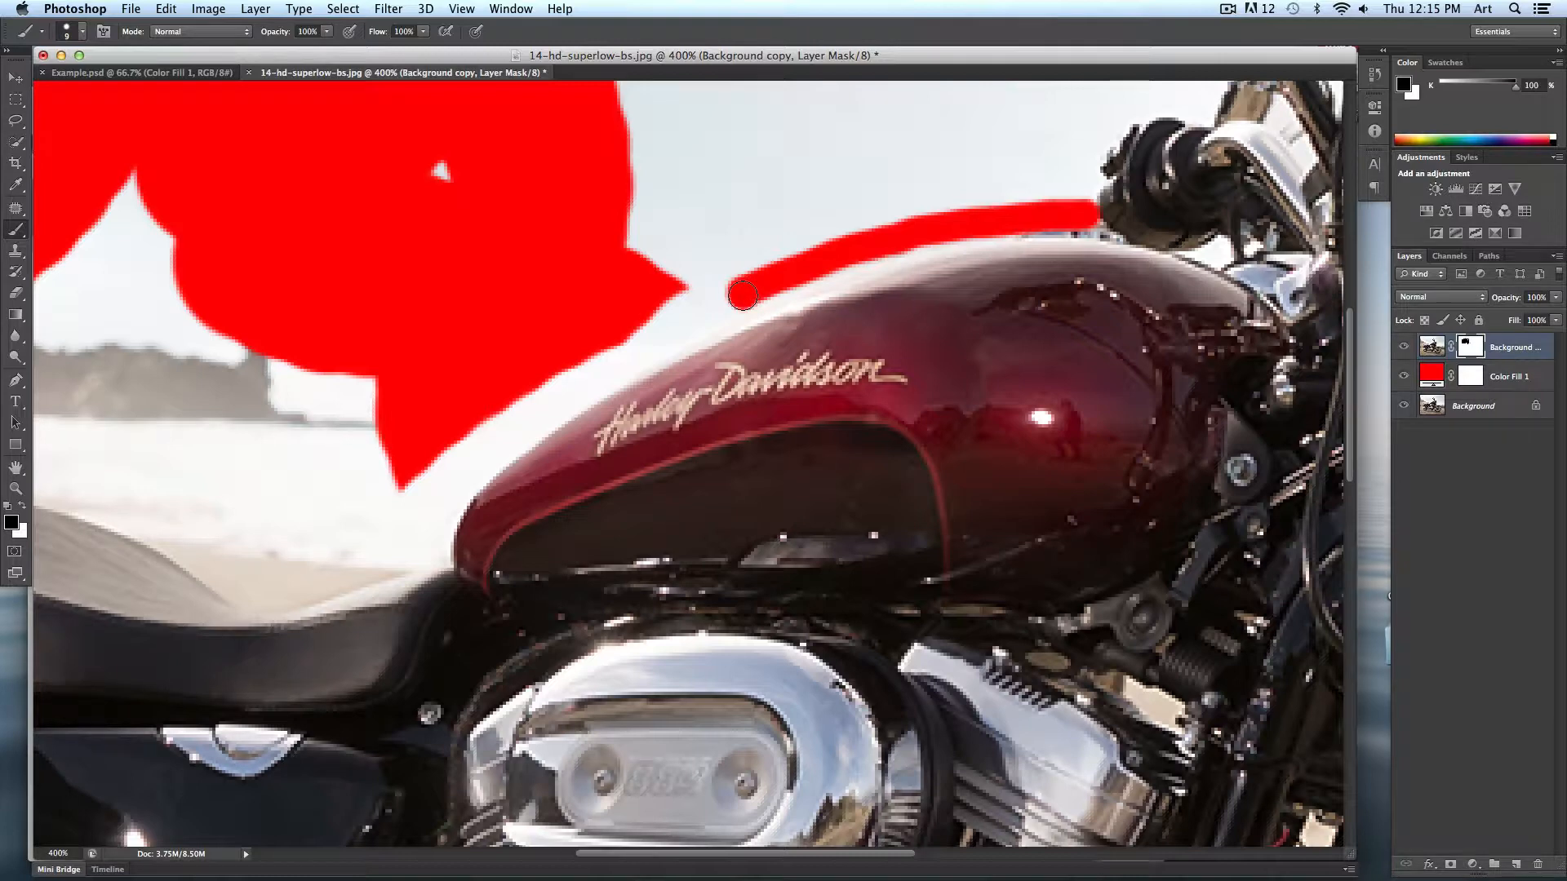
drag(1055, 223, 1008, 227)
- Trace the fuel tank's upper edge down toward the seat with black brush clicks on the mask
shift+click(959, 234)
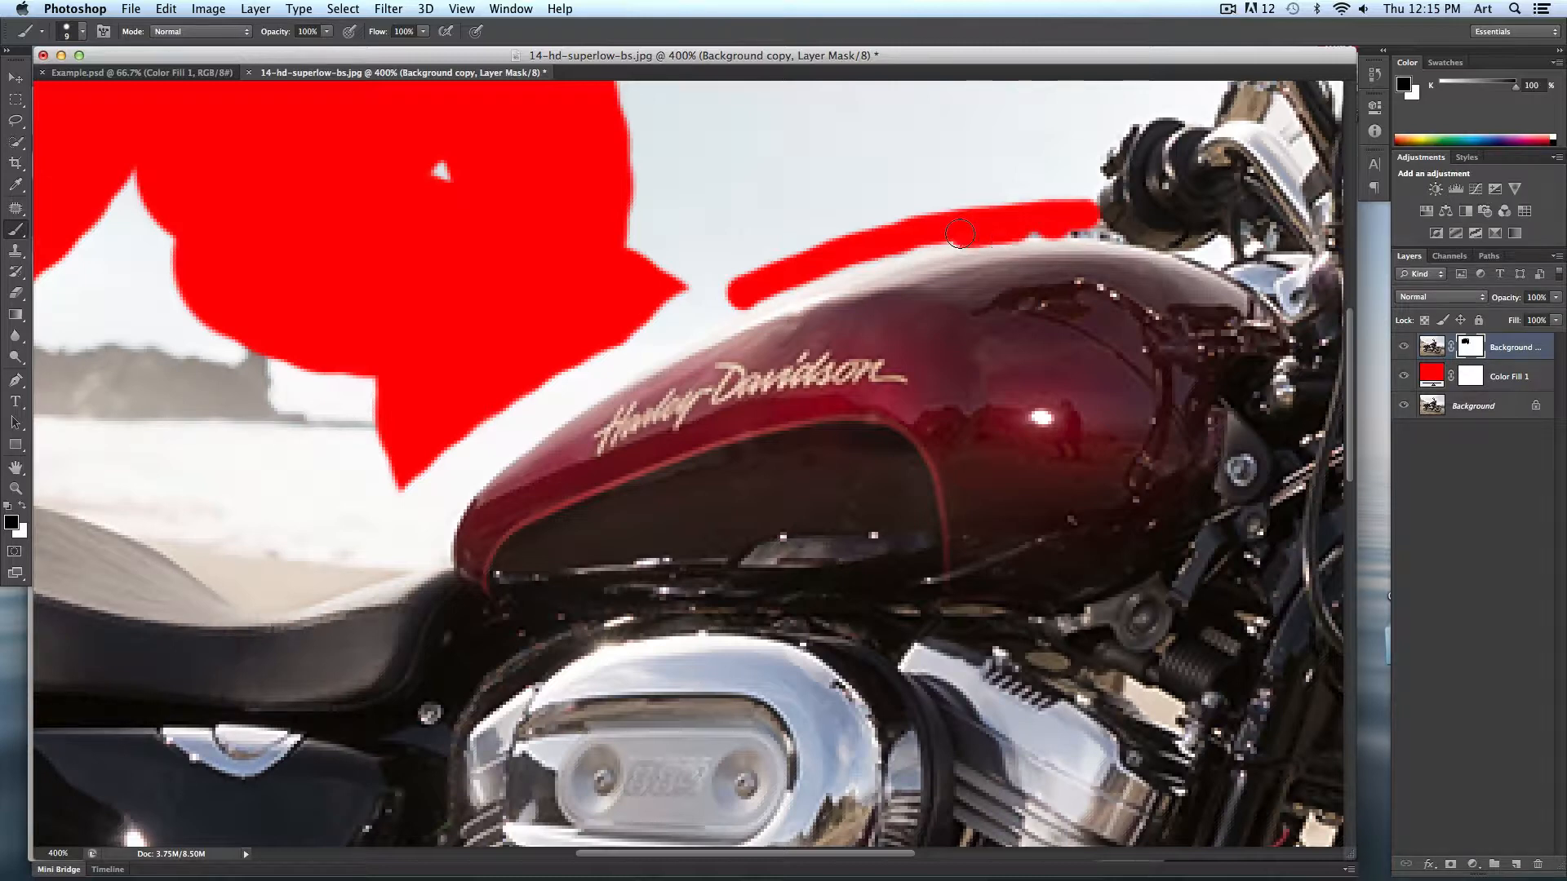
shift+click(902, 251)
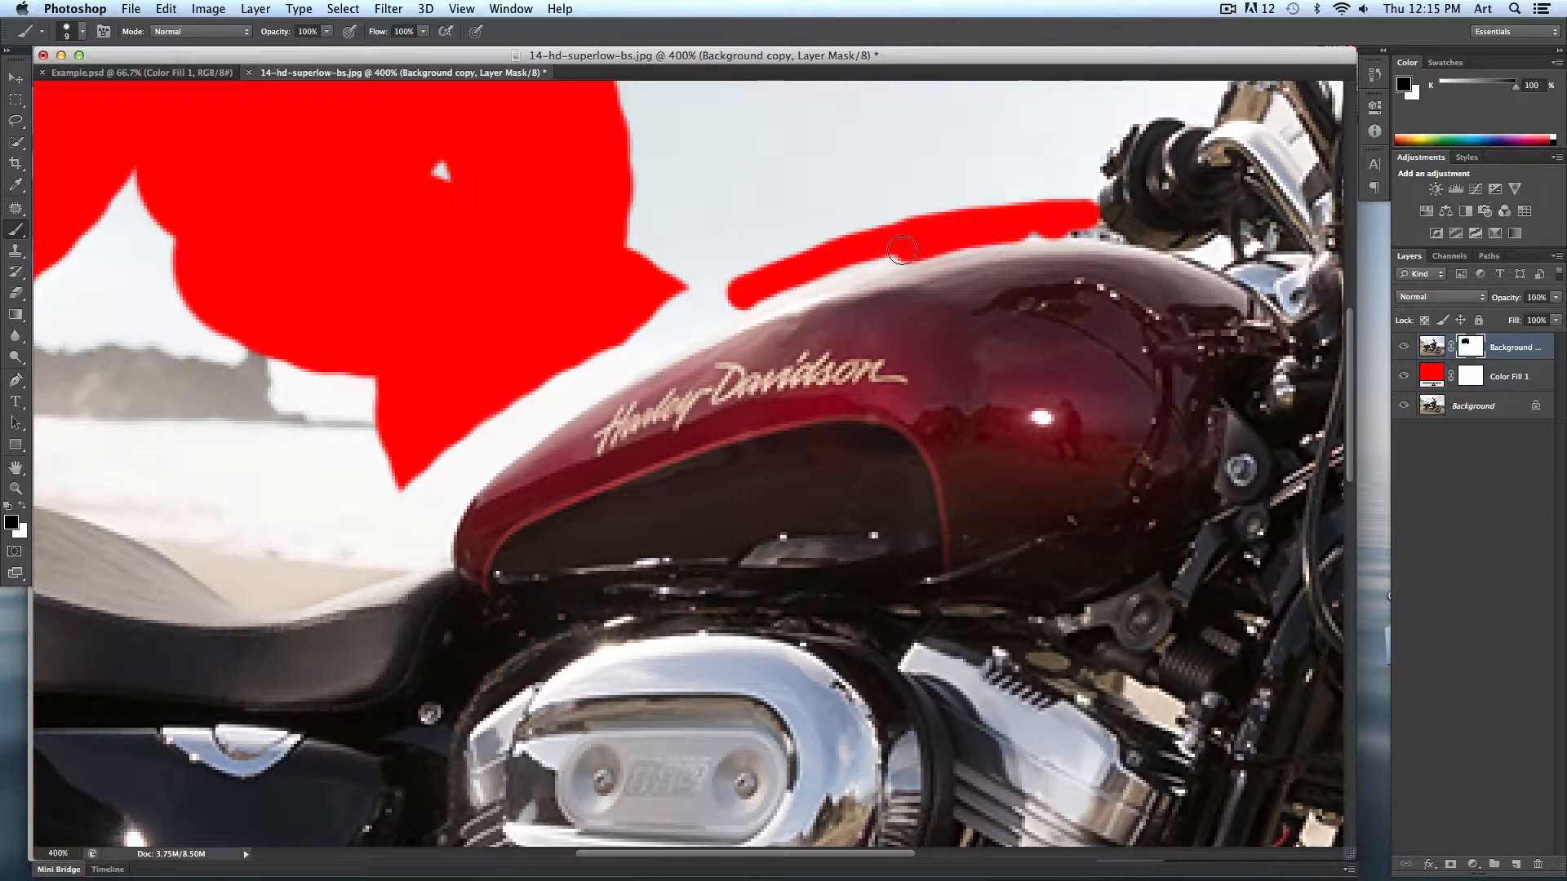
shift+click(846, 266)
shift+click(766, 301)
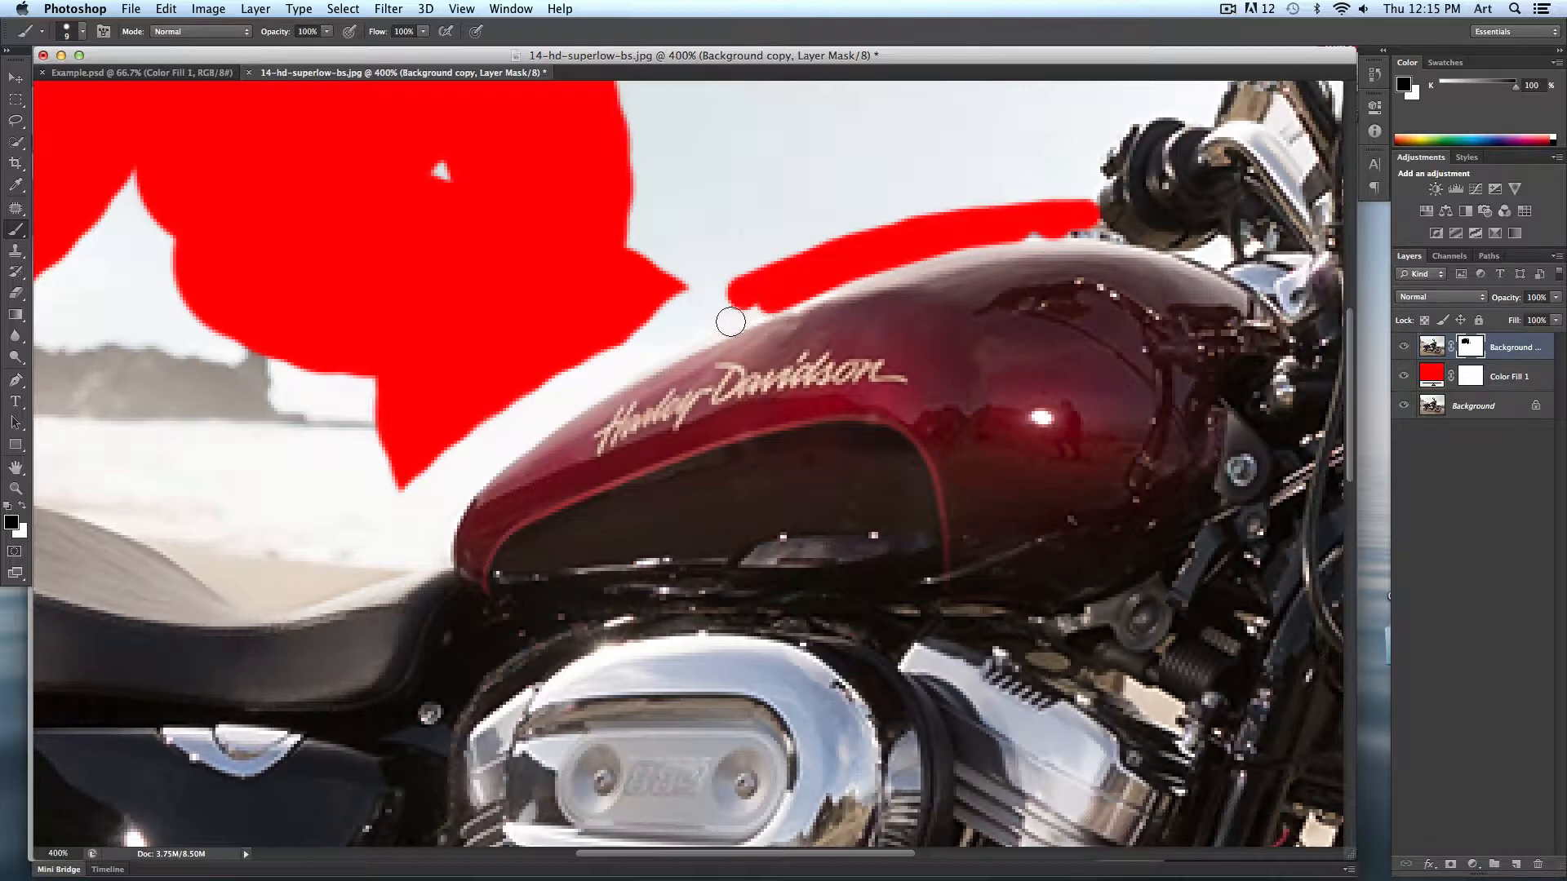
shift+click(693, 336)
shift+click(648, 354)
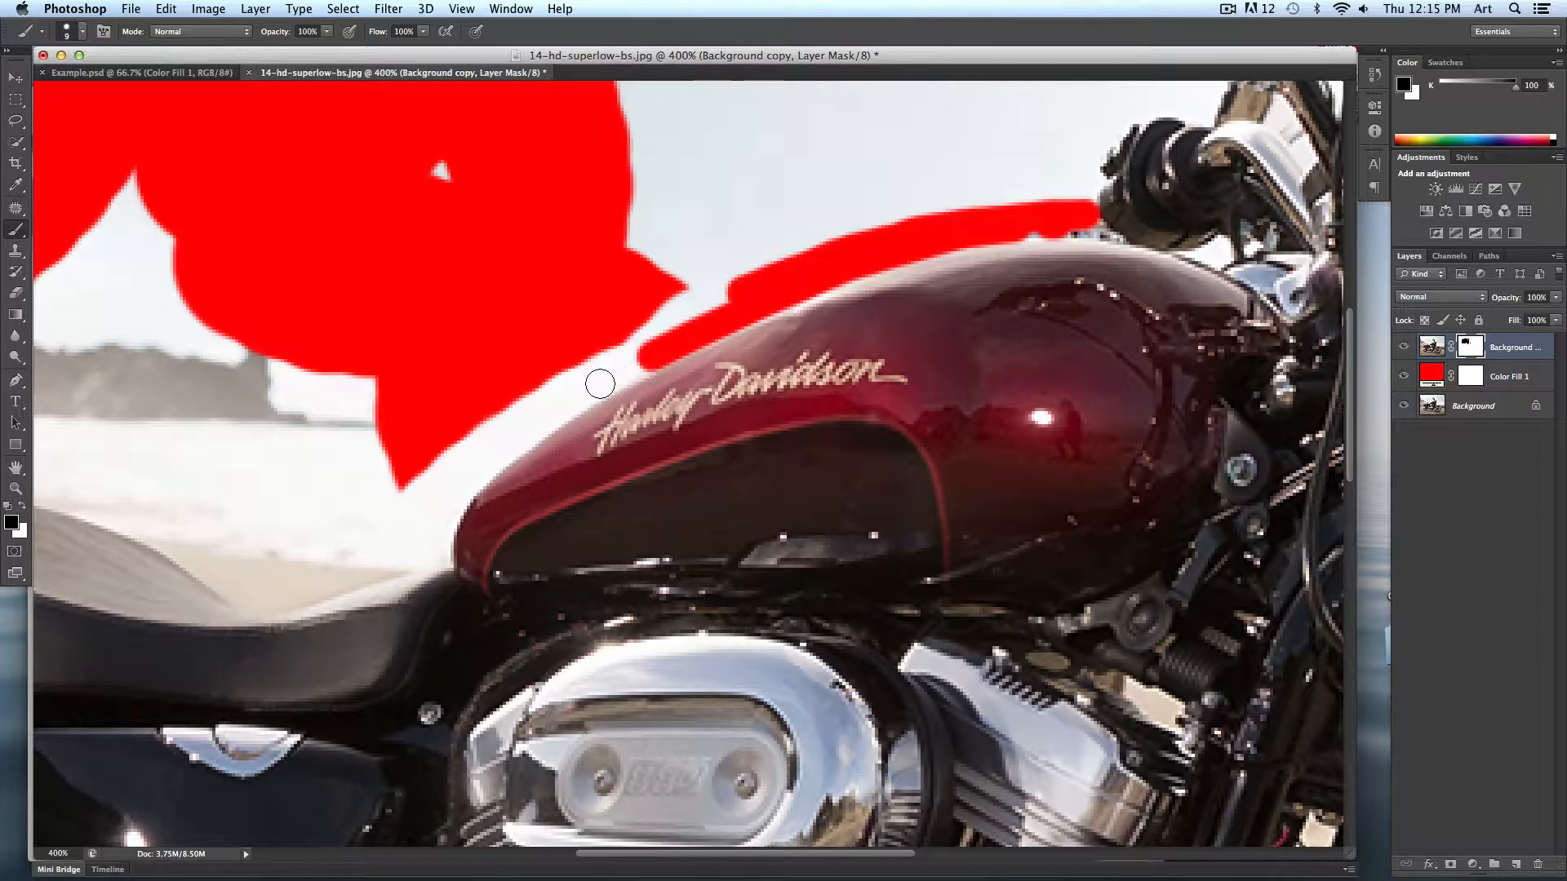
shift+click(599, 385)
shift+click(560, 402)
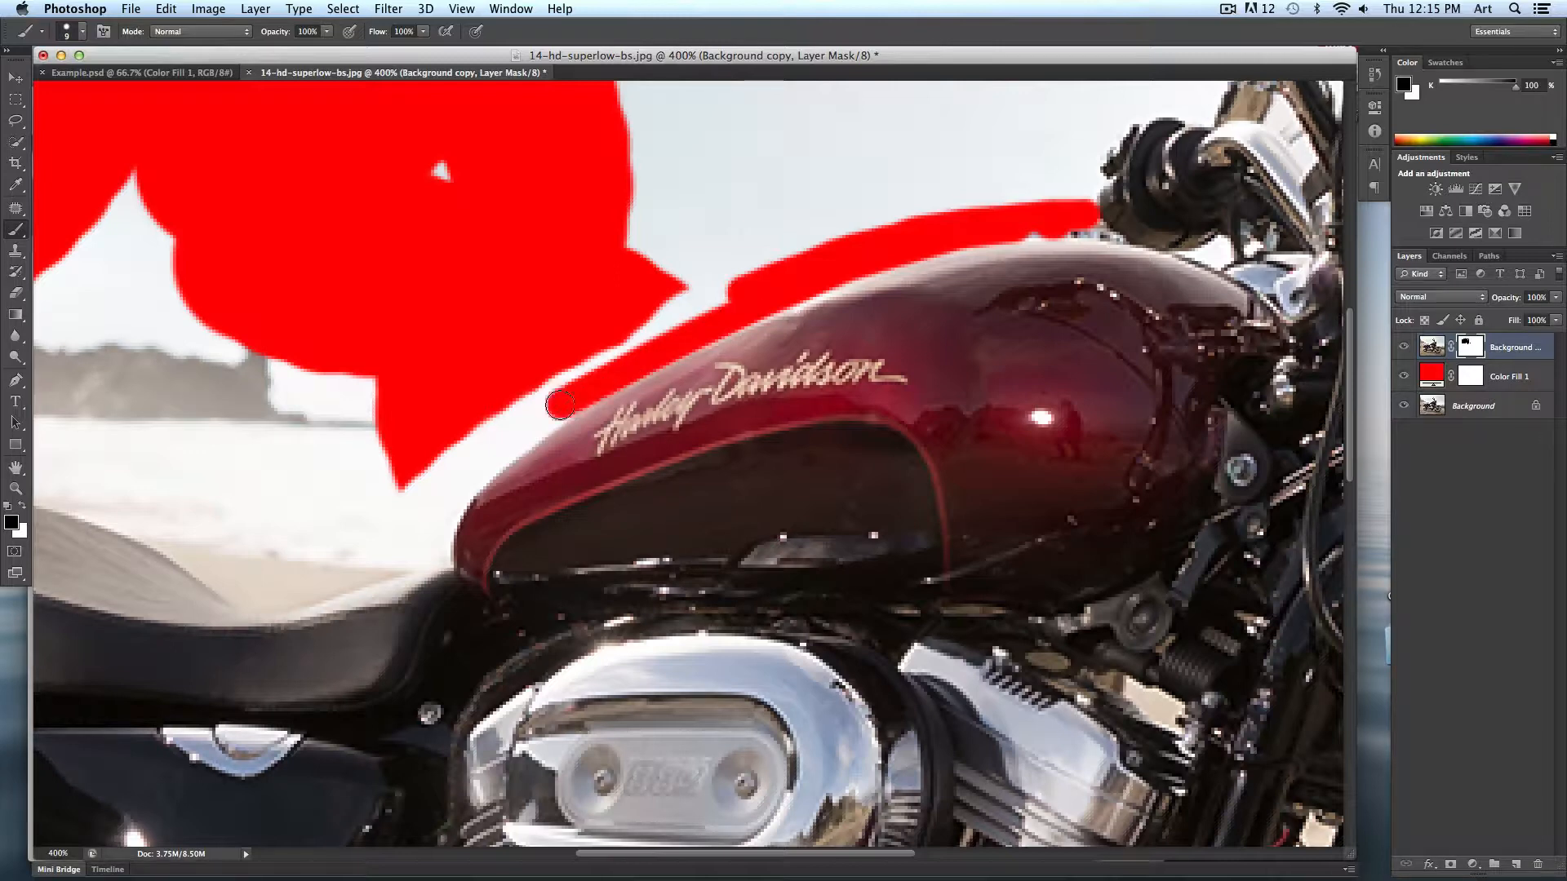
shift+click(514, 441)
shift+click(466, 492)
shift+click(445, 510)
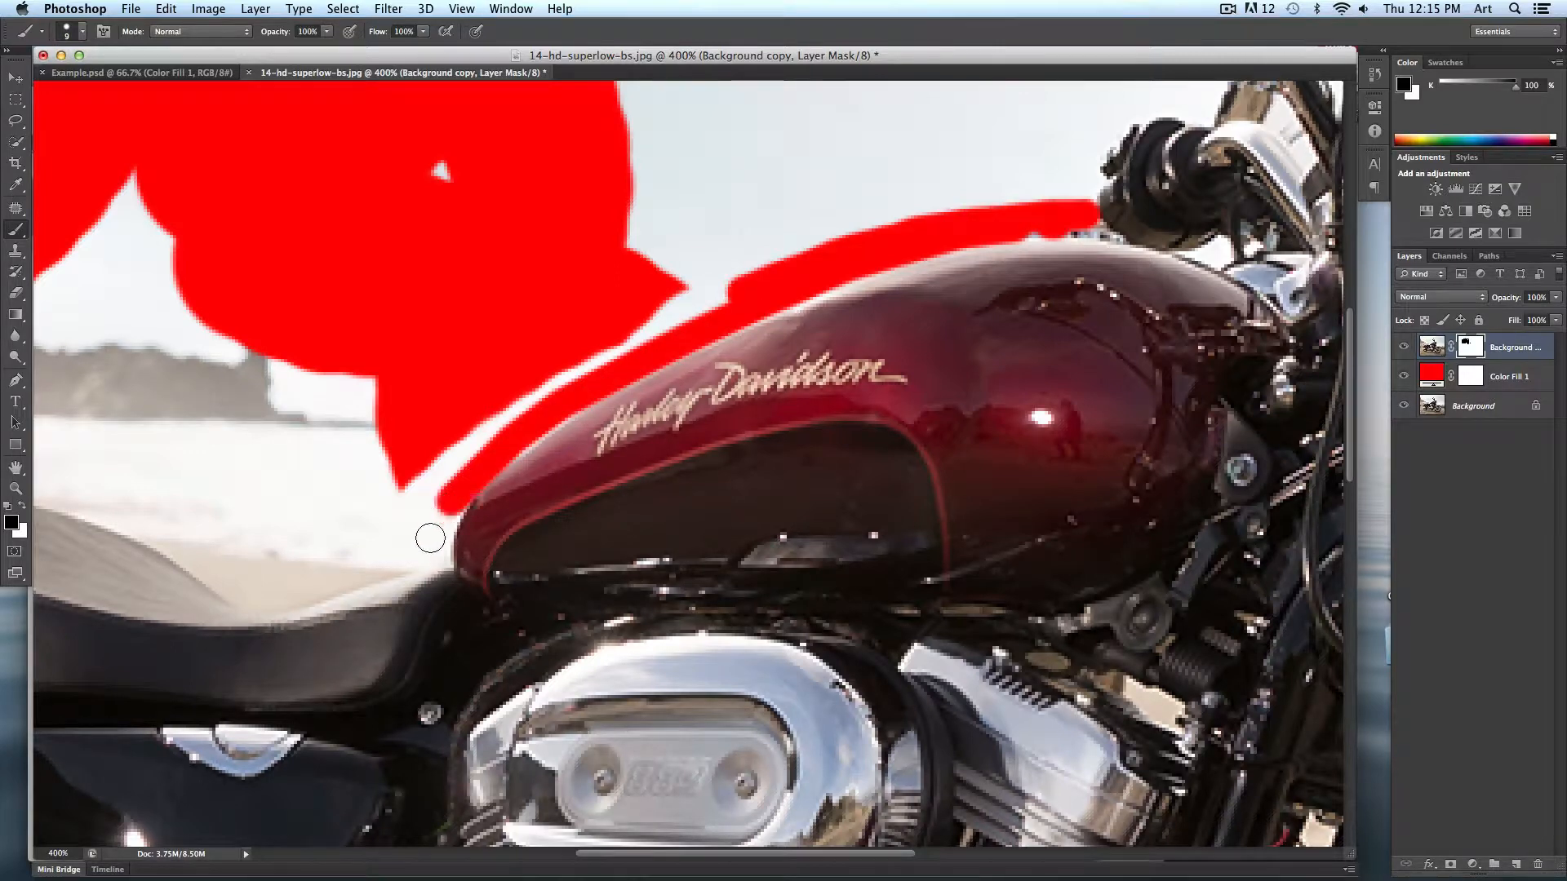
shift+click(439, 540)
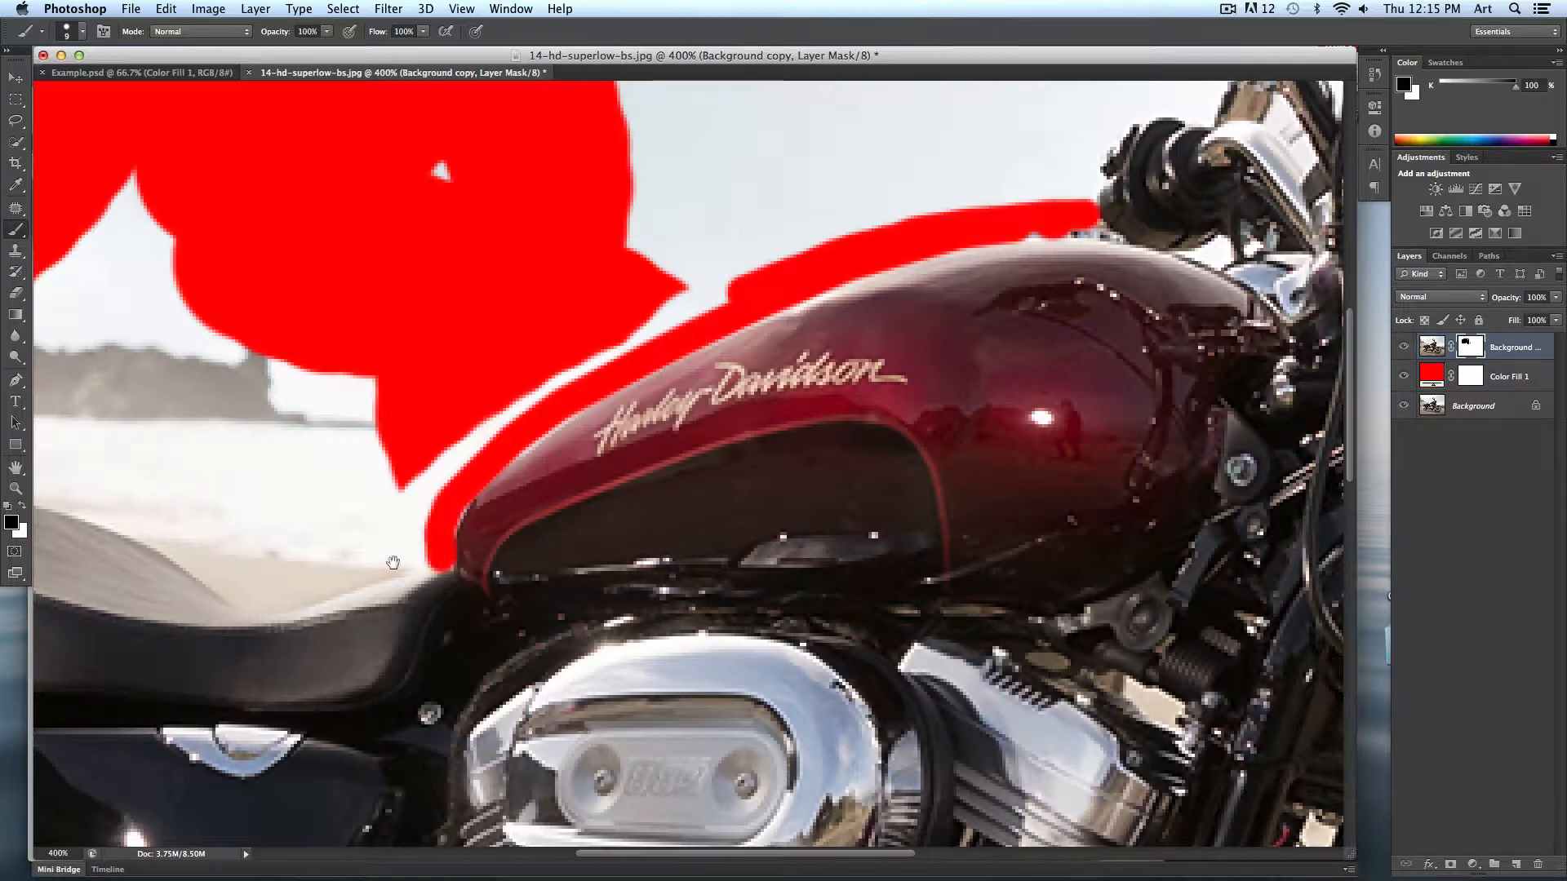
- Continue painting black on the mask along the tank's lower edge and across the top of the seat
mouse_move(384, 567)
mouse_down()
mouse_move(611, 485)
mouse_move(443, 519)
mouse_up()
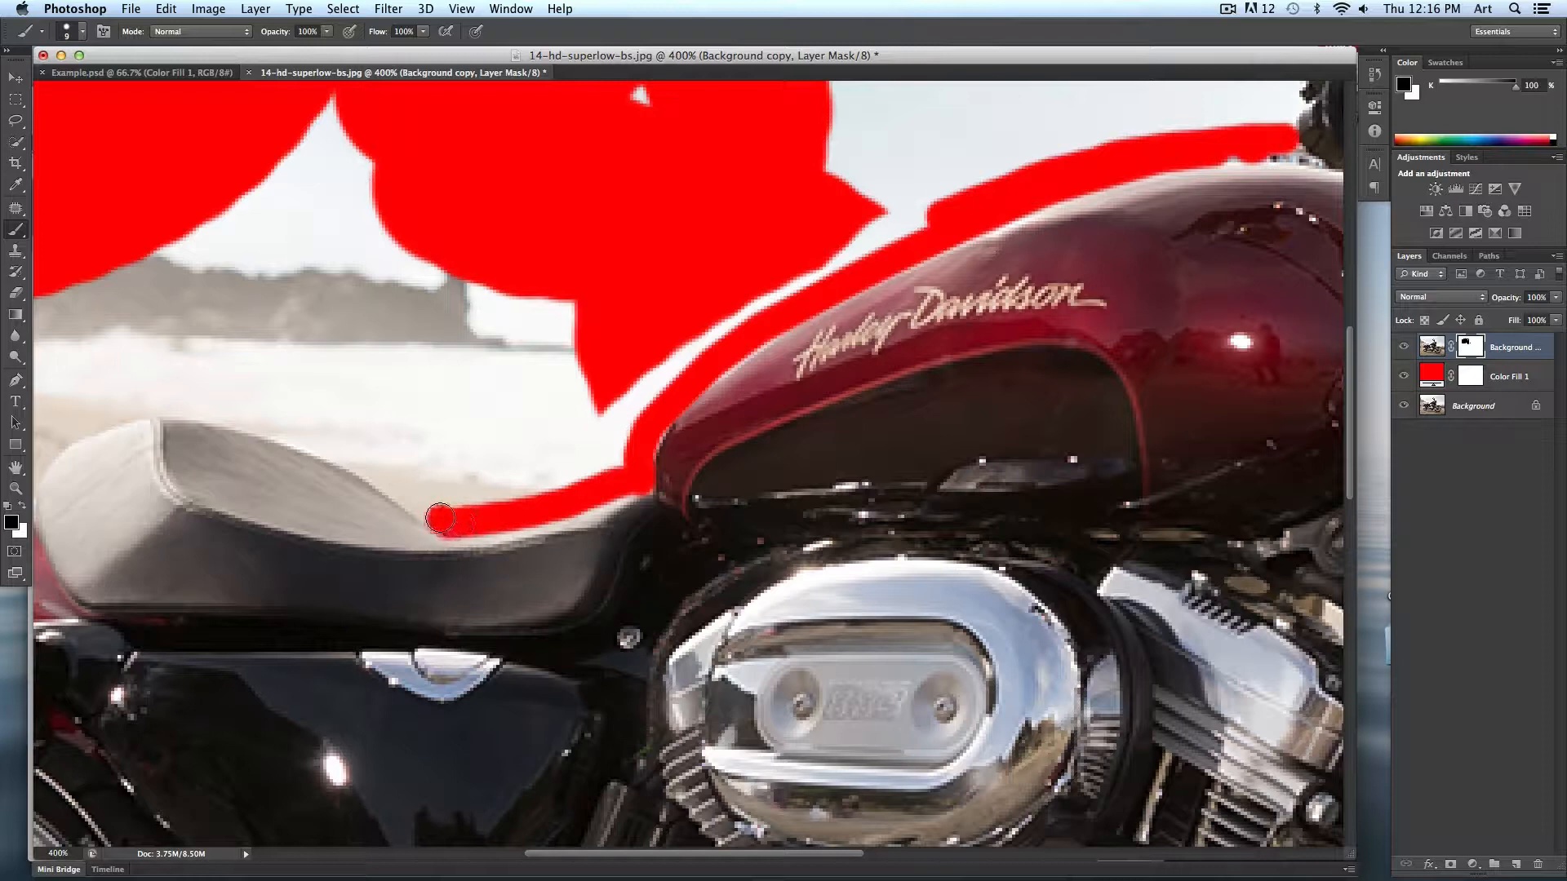
shift+click(385, 475)
drag(354, 465, 290, 424)
shift+click(229, 414)
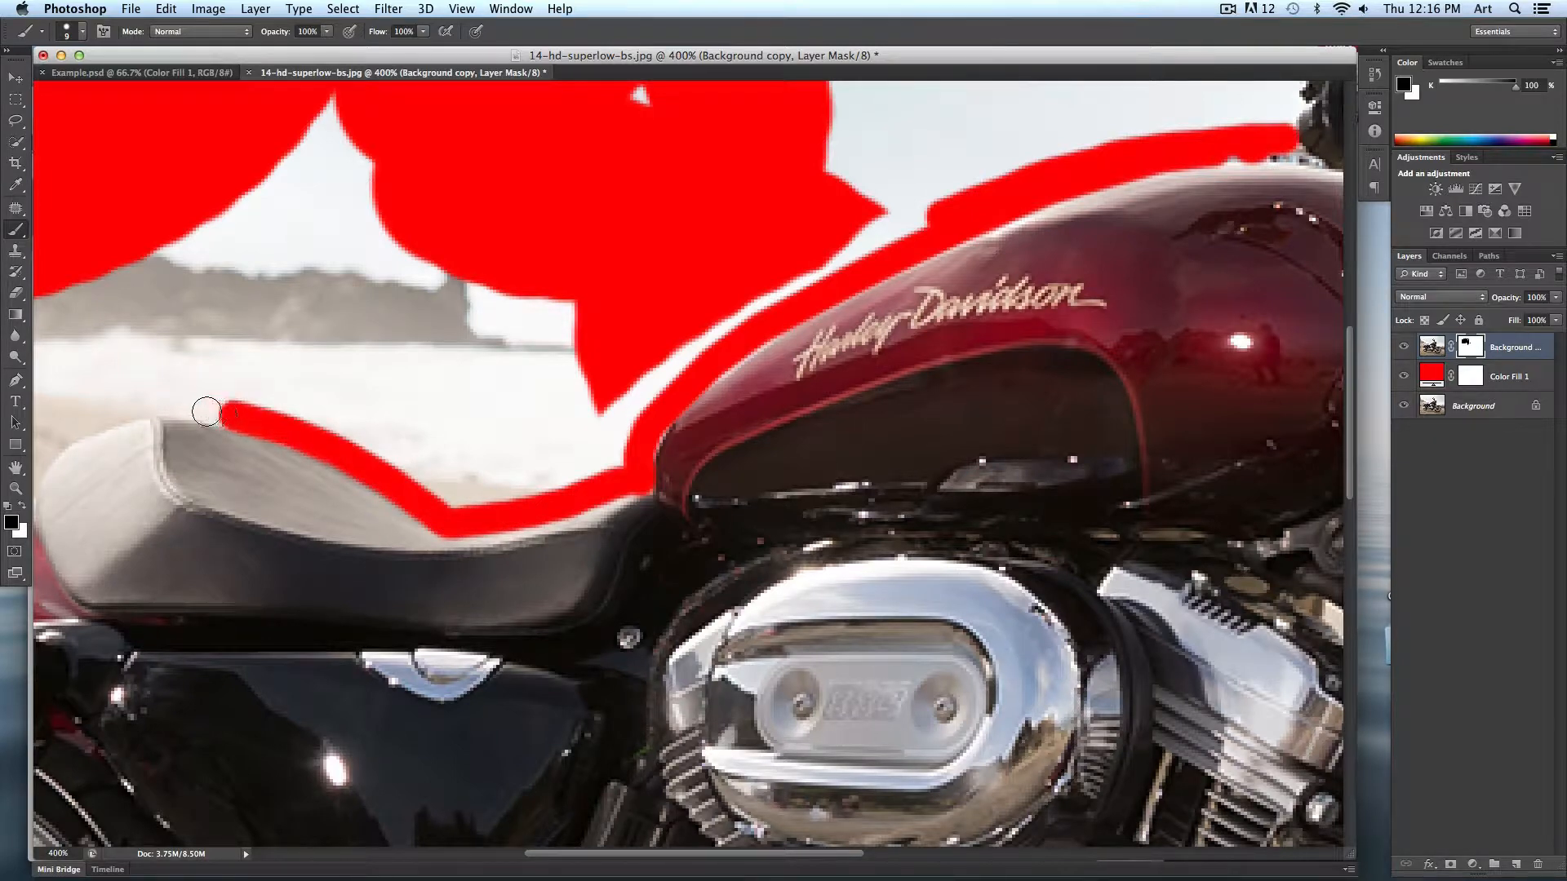
shift+click(191, 406)
shift+click(143, 402)
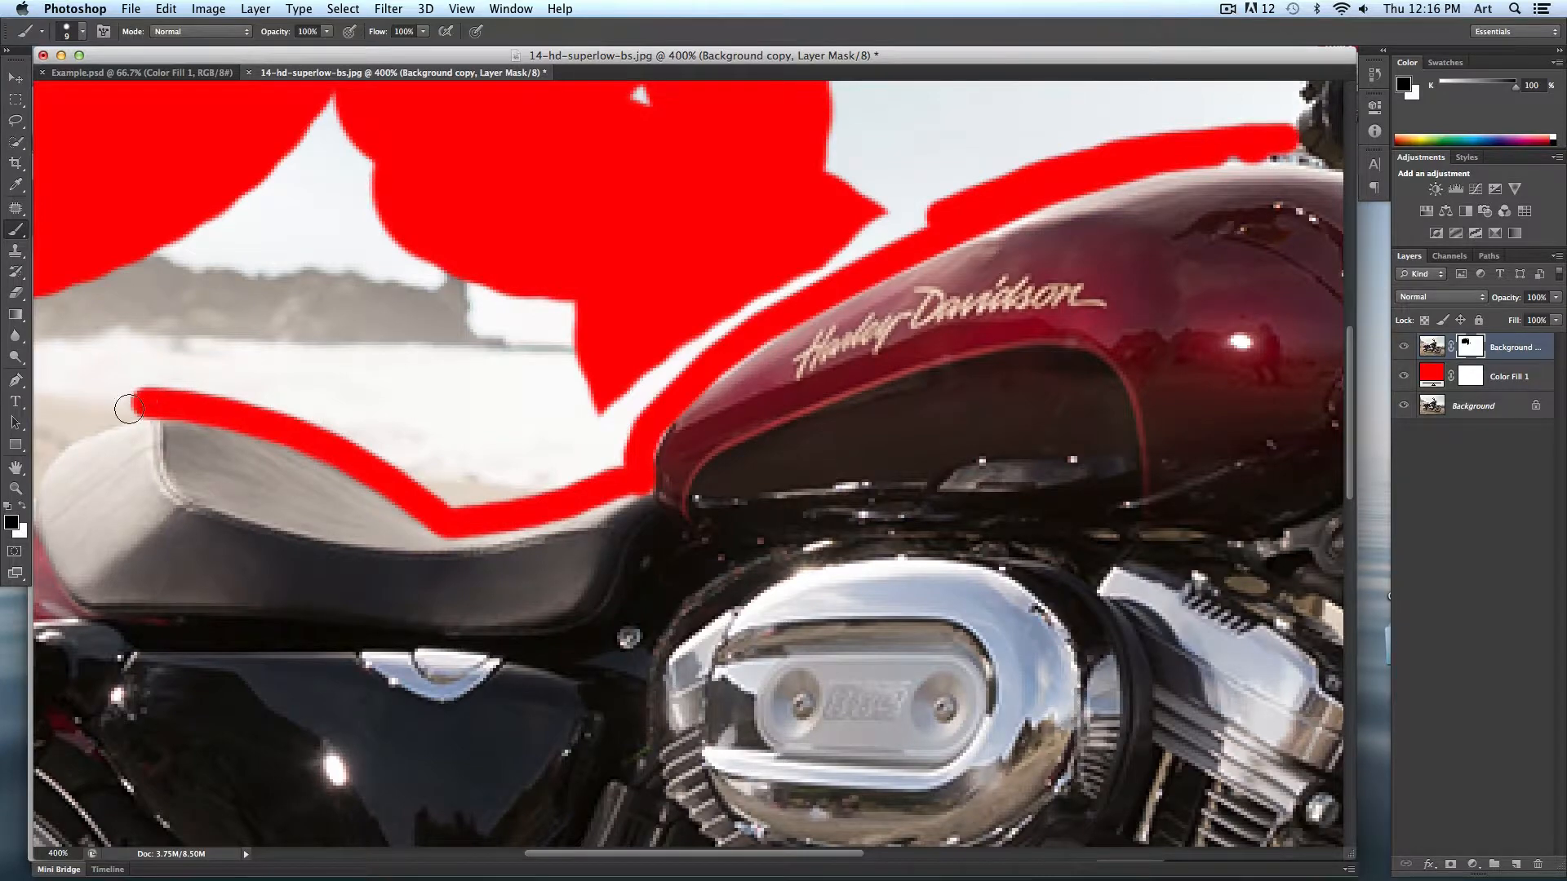
- Shrink the brush and trace the seat's rear edge down toward the rear fender with black clicks on the mask
scroll(602, 395, left, 10)
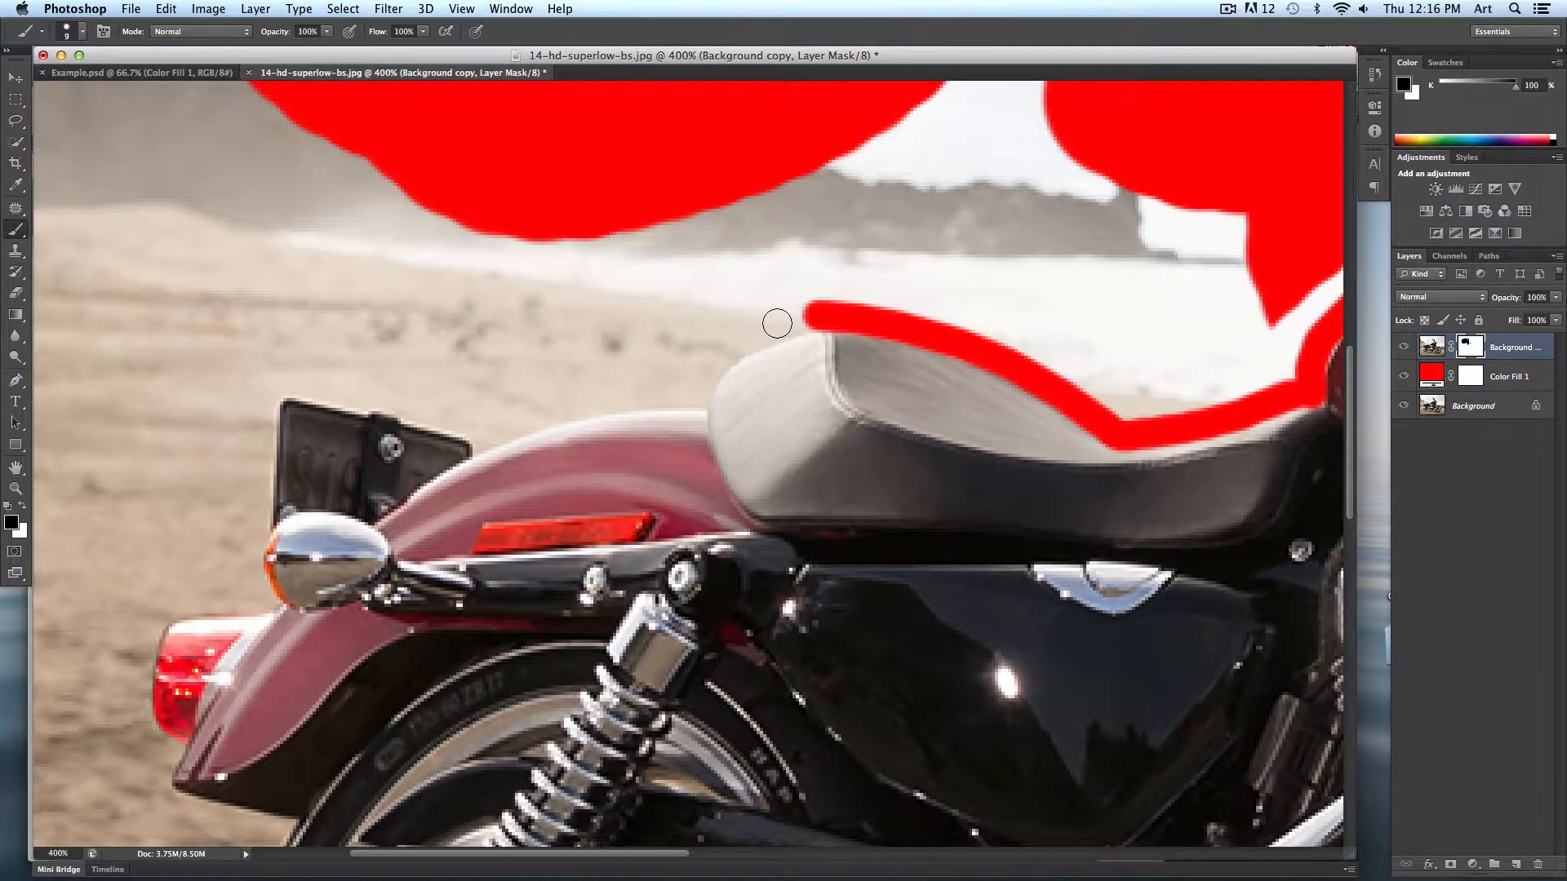
shift+click(778, 327)
shift+click(723, 353)
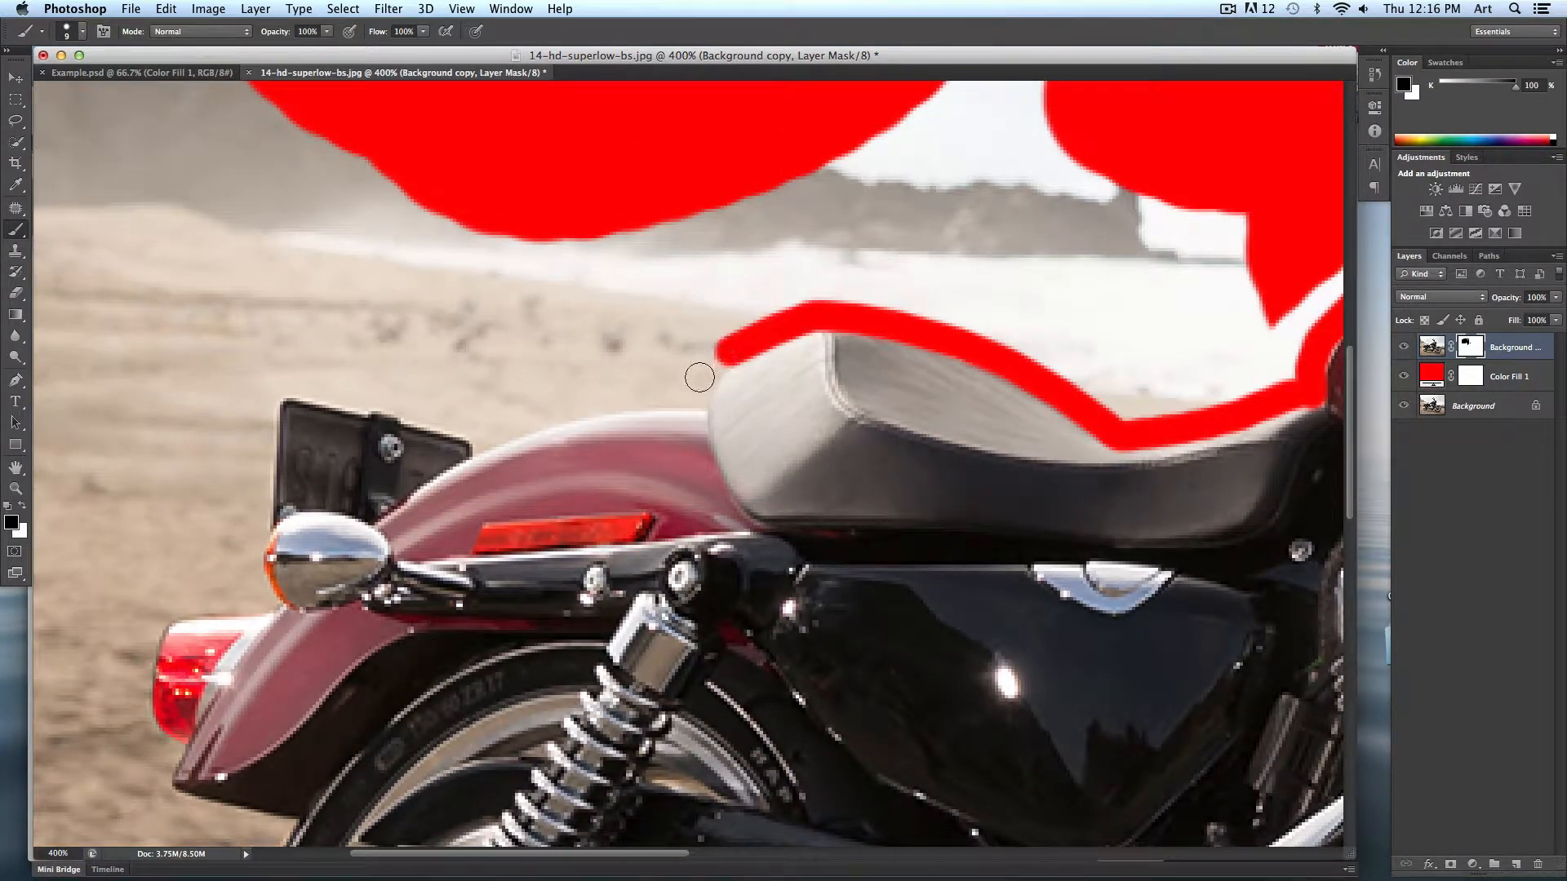
shift+click(702, 376)
key(bracketleft)
key(bracketleft)
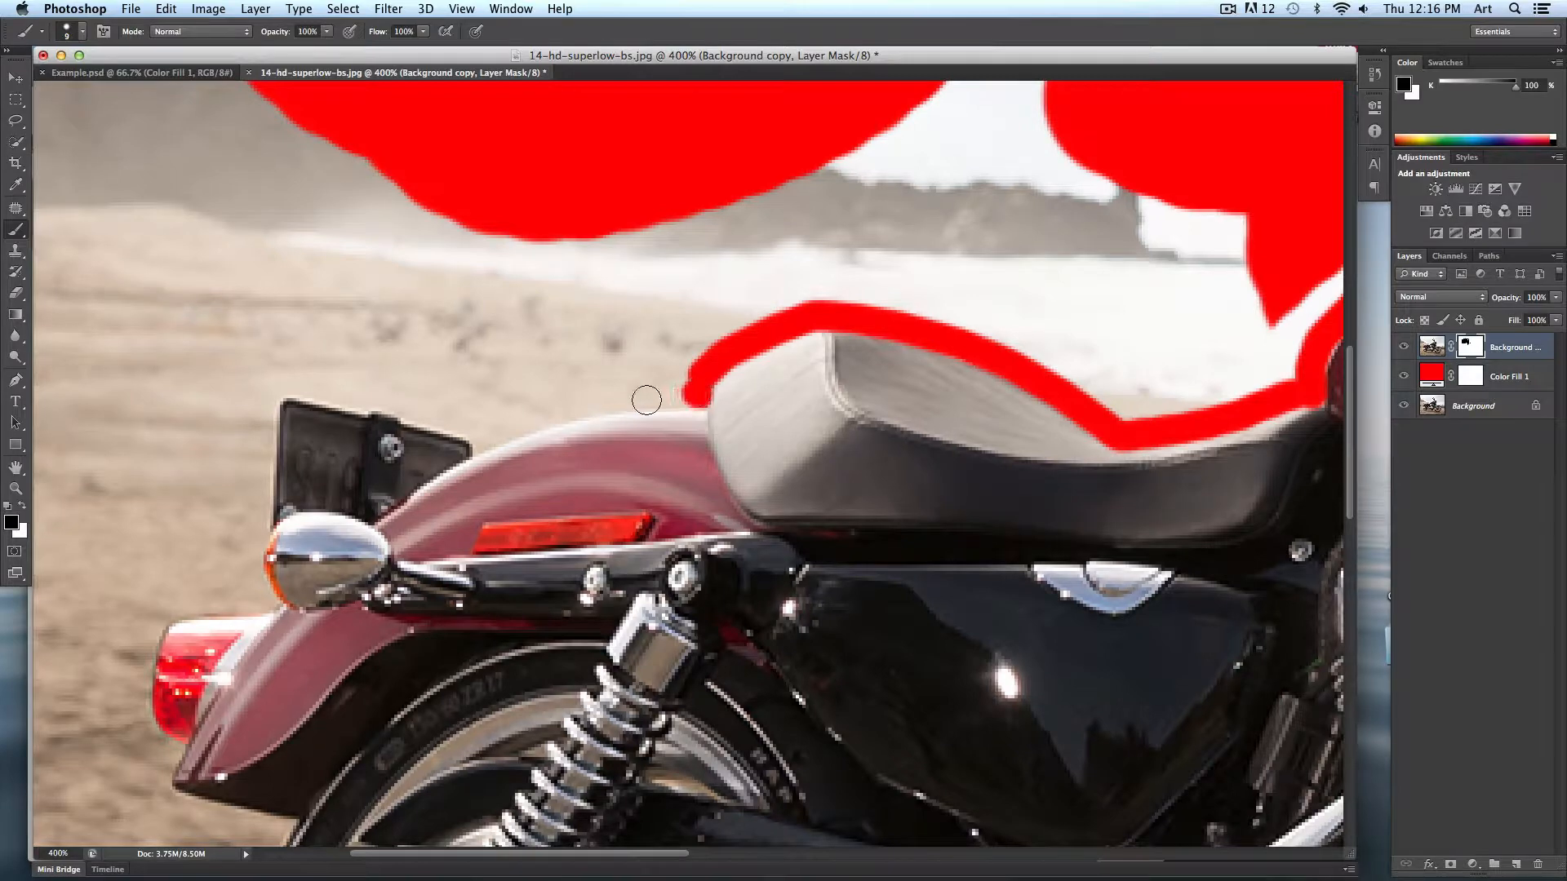
shift+click(636, 398)
shift+click(583, 403)
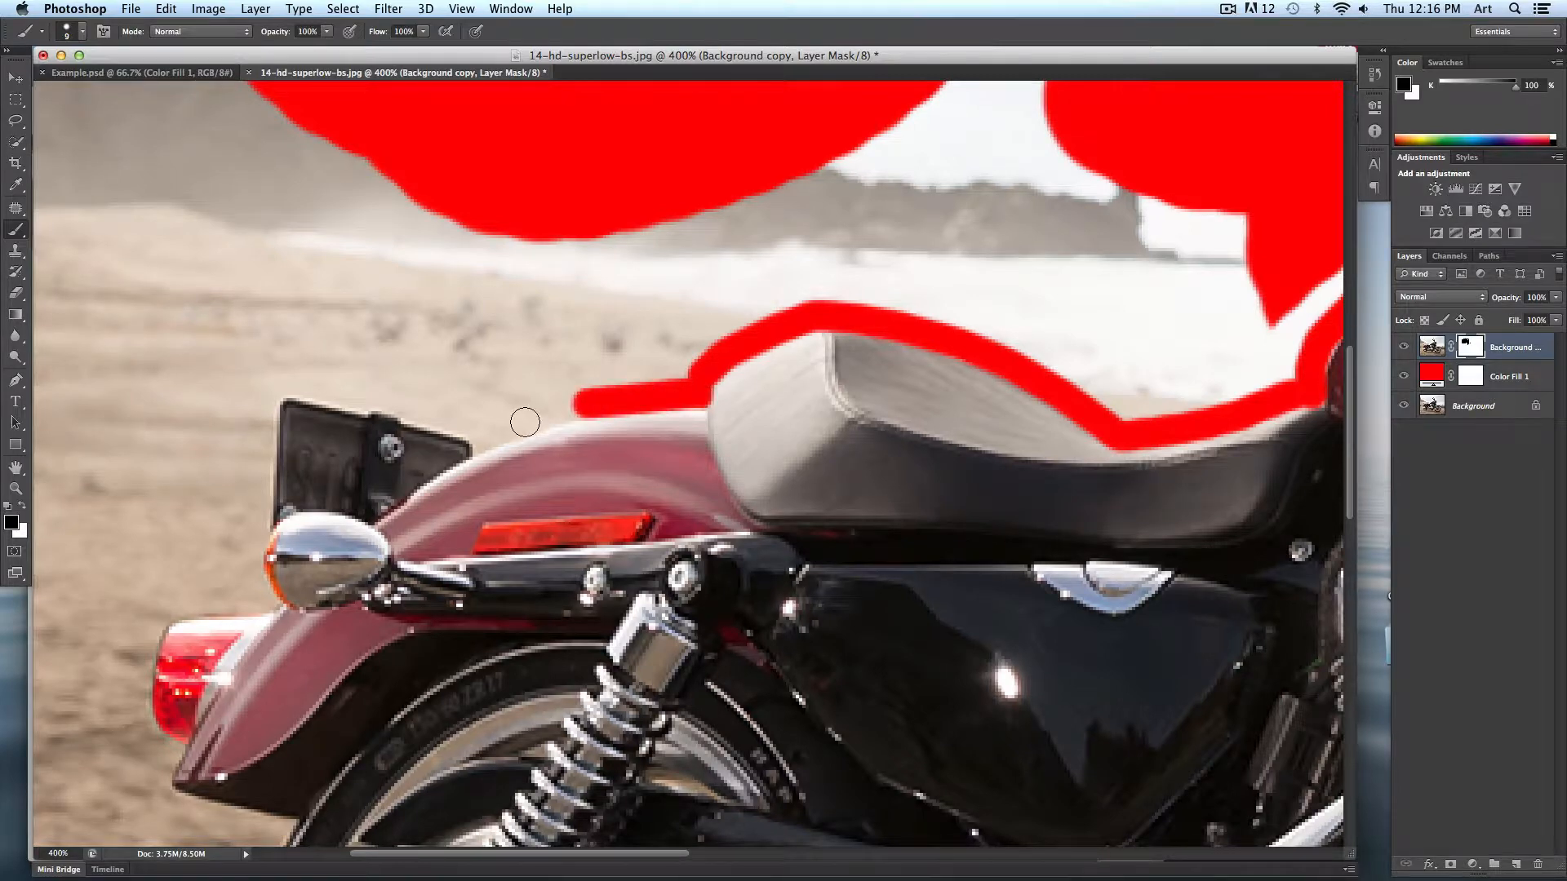
shift+click(508, 423)
shift+click(489, 435)
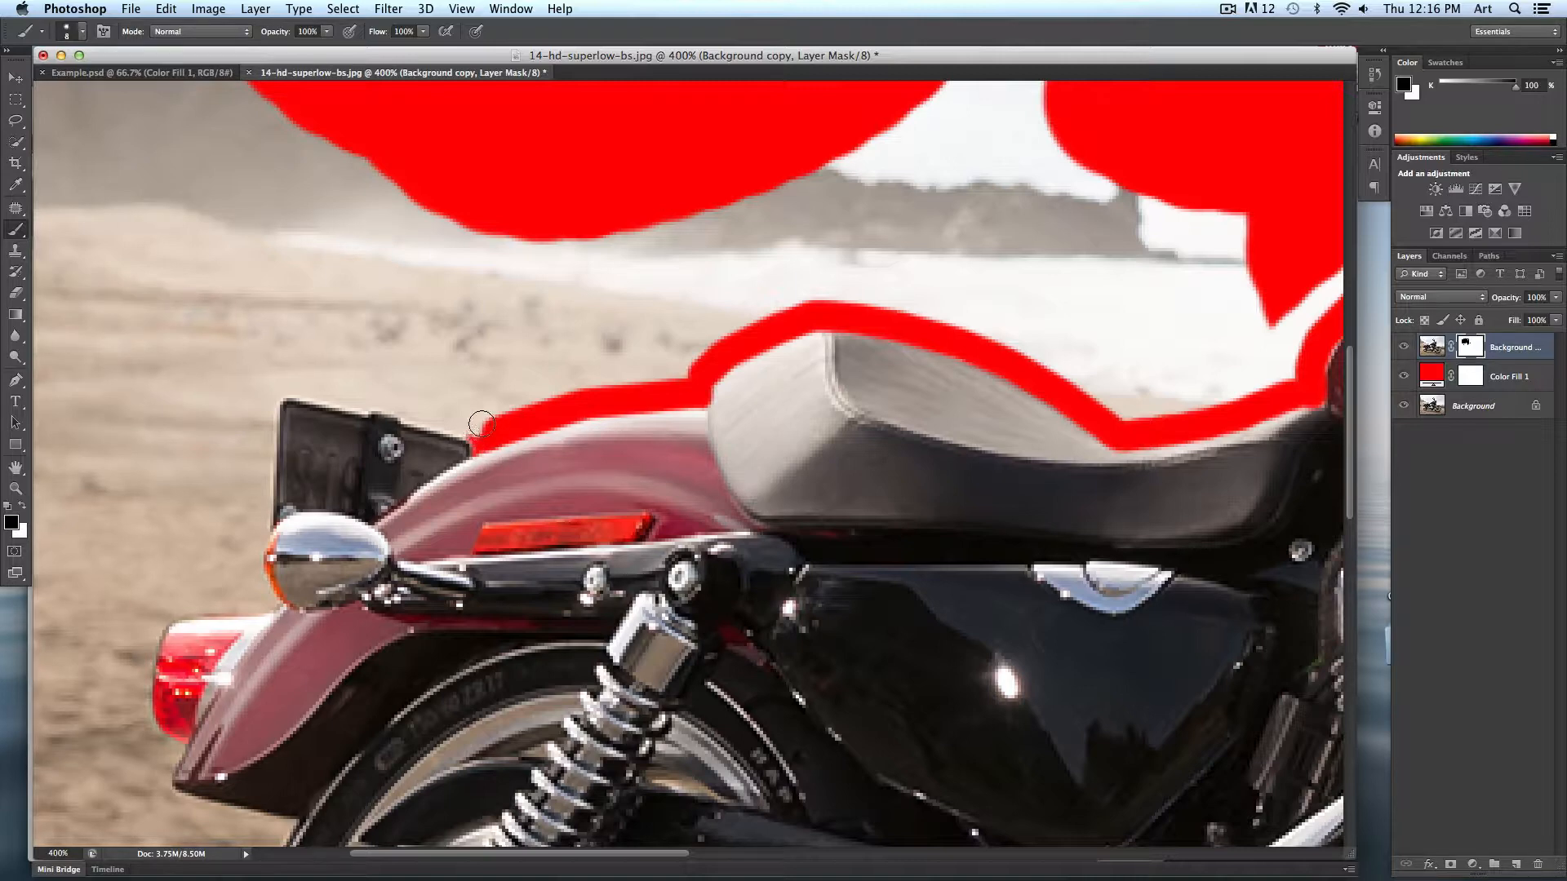
- Enlarge the brush to paint the mask around the license plate and rear fender, then shrink it to outline the taillight
key(bracketright)
key(bracketright)
drag(481, 423, 259, 382)
drag(441, 428, 714, 389)
drag(527, 339, 521, 529)
key(bracketleft)
key(bracketleft)
key(bracketleft)
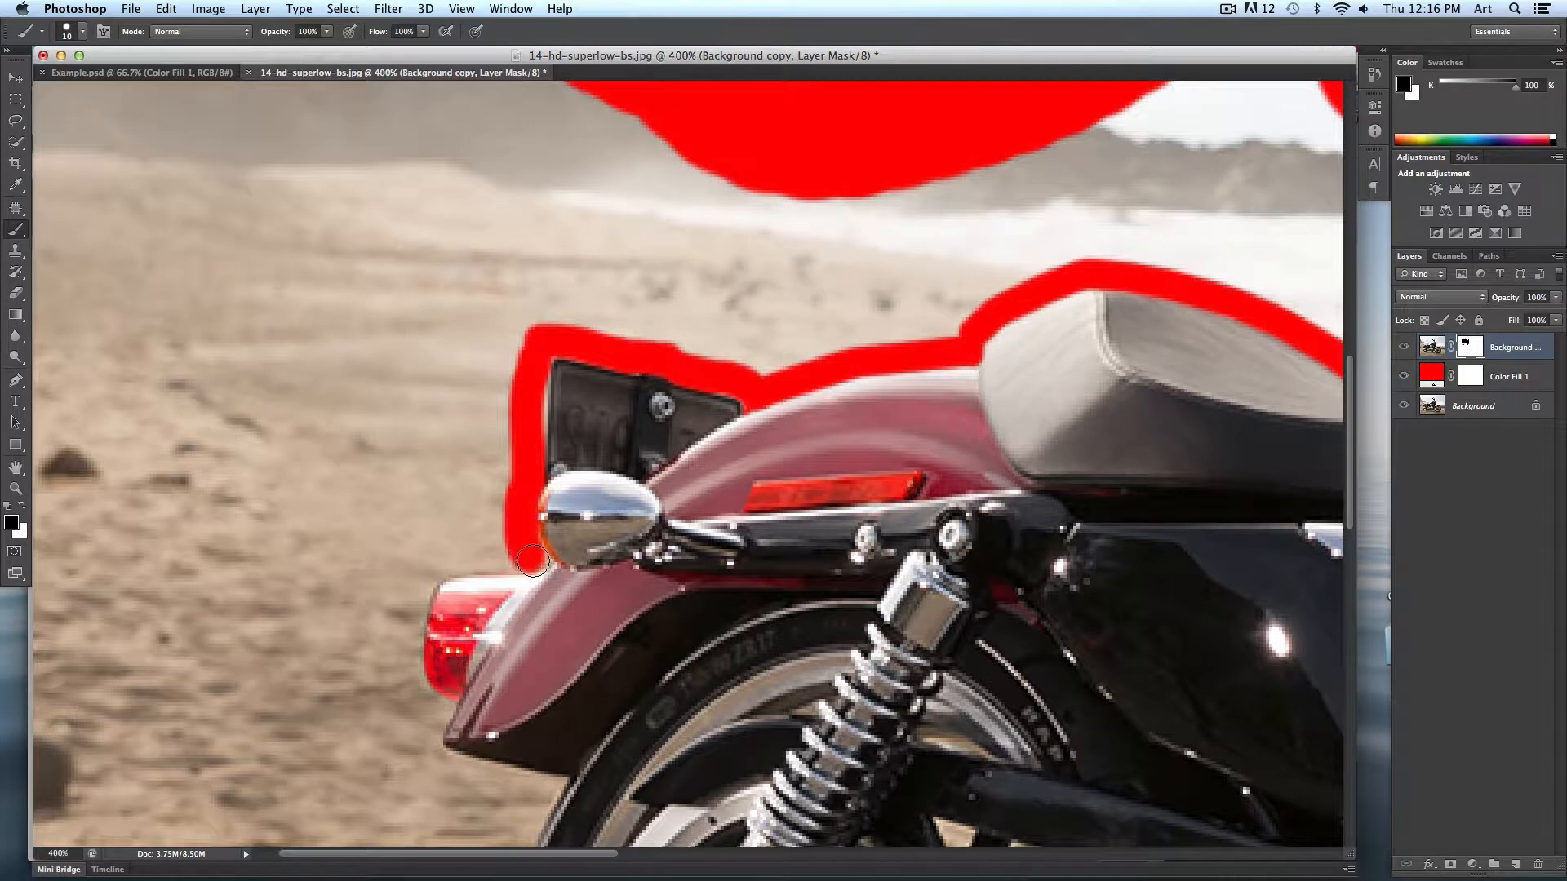
drag(523, 558, 420, 567)
- Paint black on the mask along the rear fender edge and beneath the rear tire
scroll(495, 329, down, 5)
mouse_move(495, 329)
mouse_down()
mouse_move(502, 361)
mouse_move(475, 376)
mouse_move(470, 416)
mouse_move(510, 502)
mouse_up()
drag(595, 599, 535, 153)
drag(511, 204, 488, 434)
drag(516, 812, 252, 311)
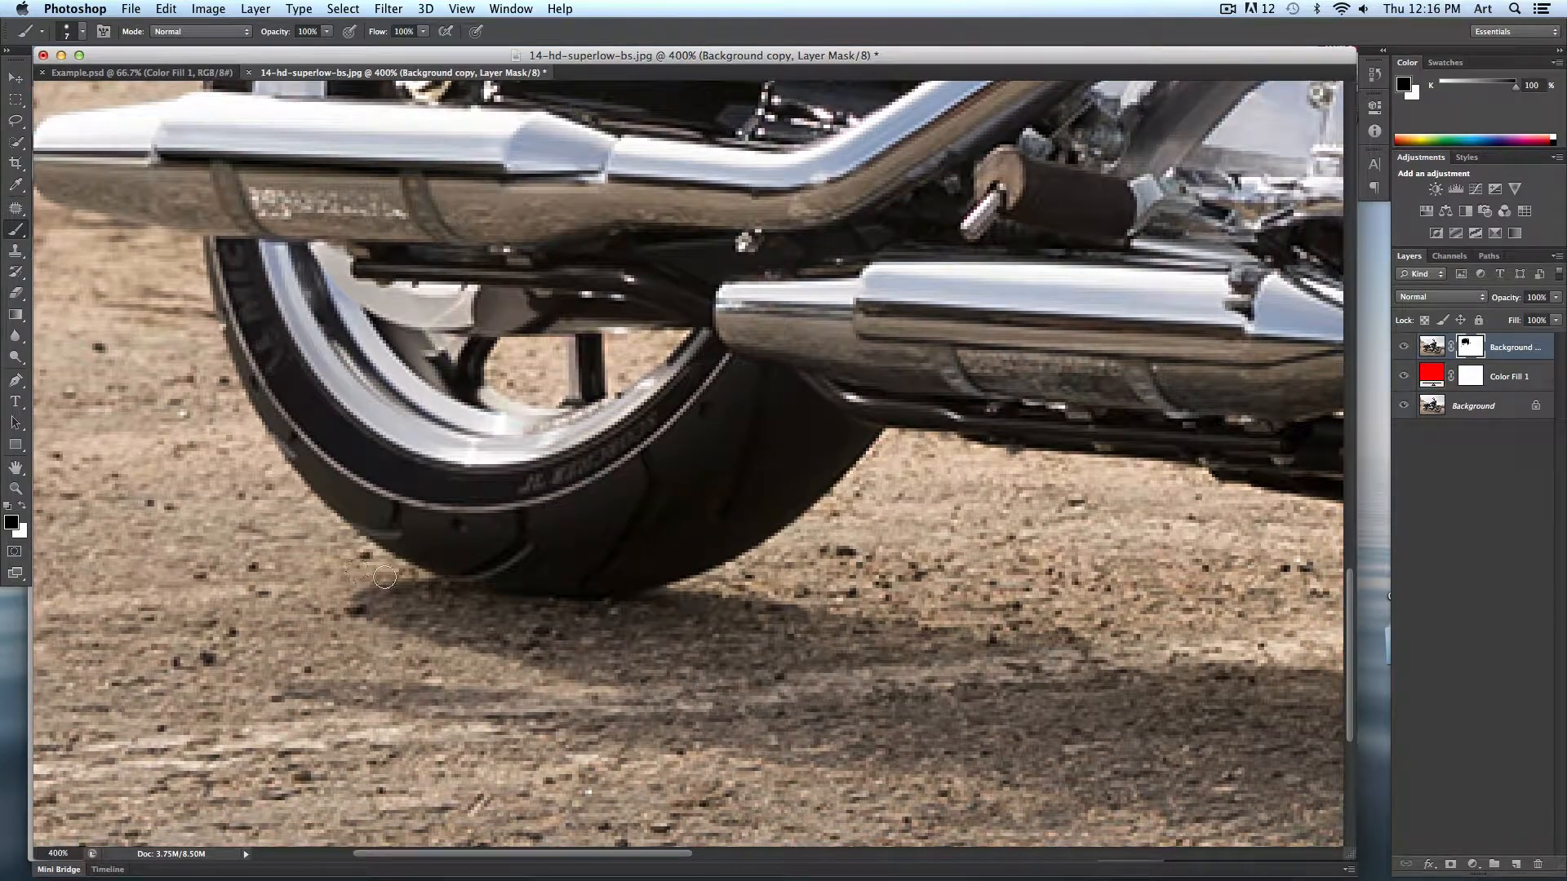
mouse_move(359, 546)
mouse_down()
mouse_move(462, 602)
mouse_move(600, 611)
mouse_move(727, 595)
mouse_move(776, 560)
mouse_move(784, 602)
mouse_move(676, 681)
mouse_up()
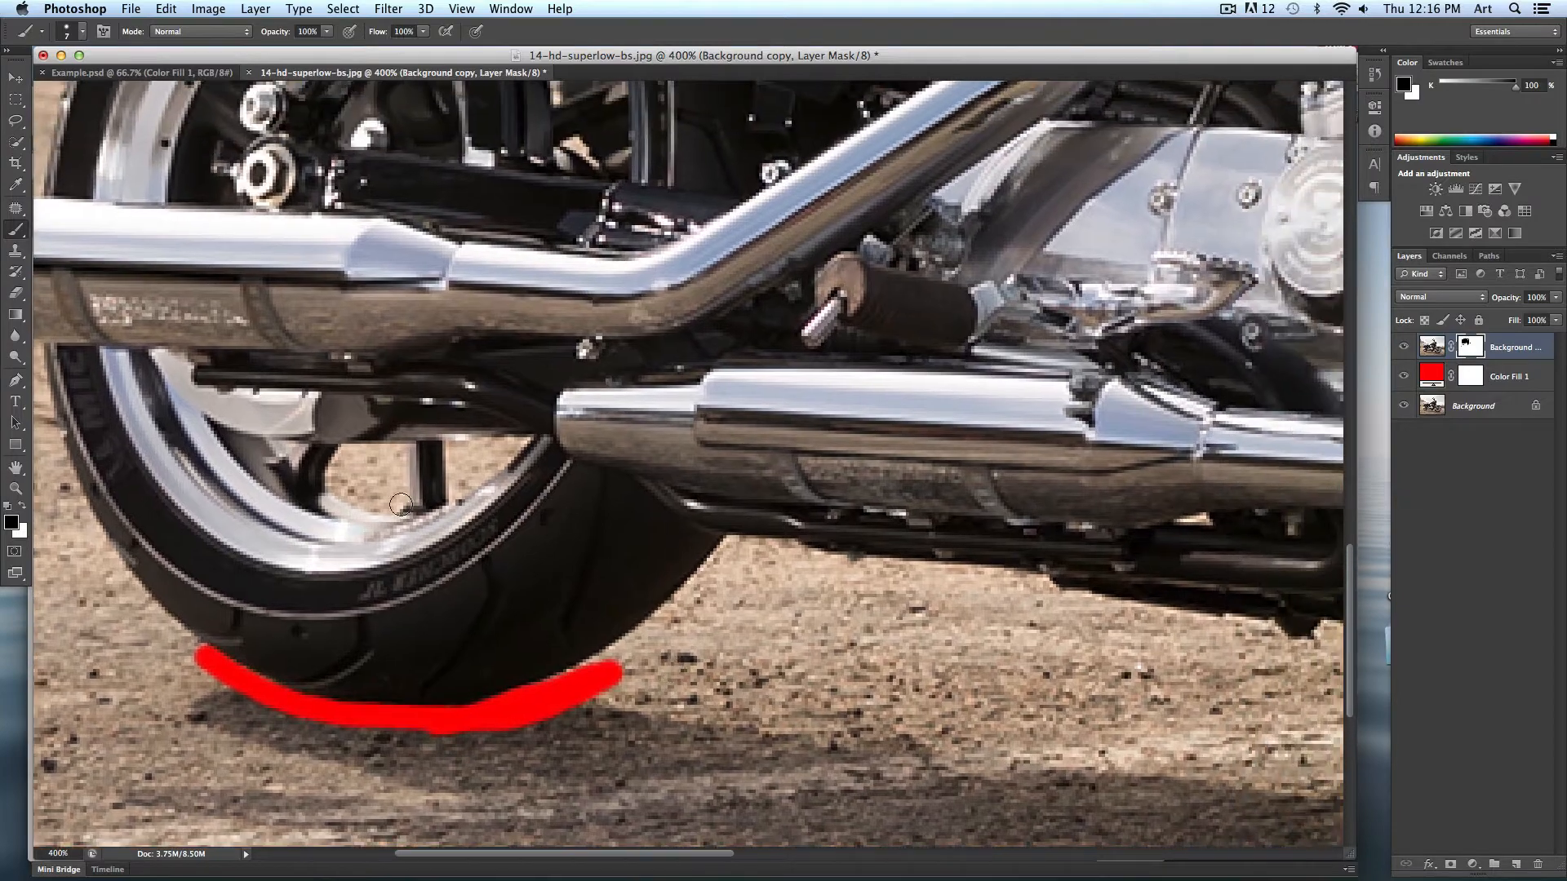
drag(737, 431, 245, 481)
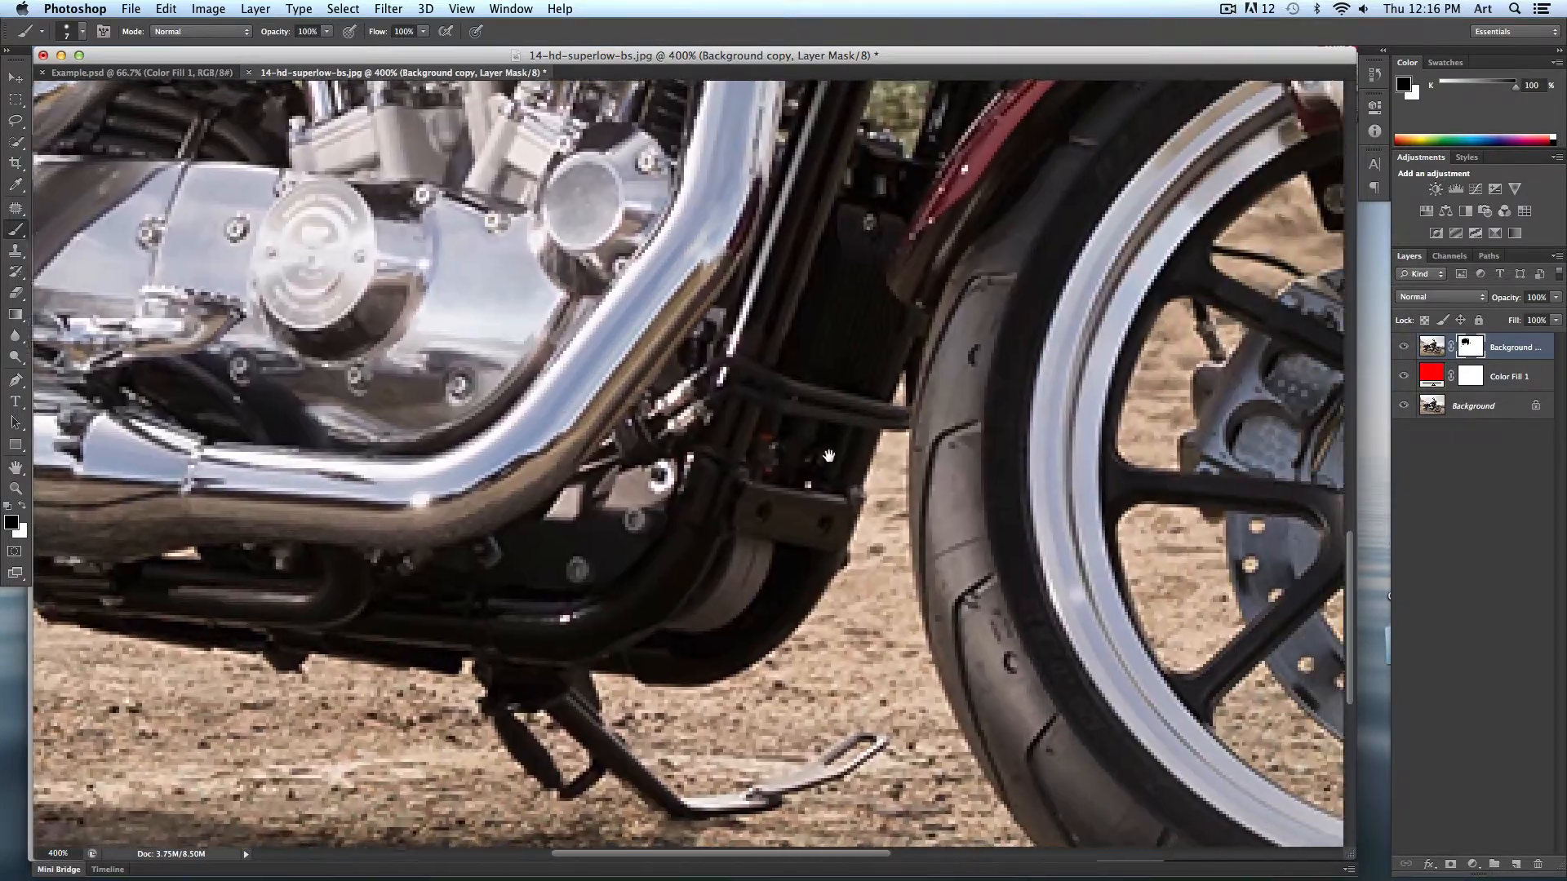
- Enlarge the brush slightly and paint the mask in the gap behind the front wheel near the fork
mouse_move(1233, 214)
mouse_down()
mouse_move(782, 127)
mouse_move(526, 141)
mouse_move(475, 173)
mouse_move(527, 155)
mouse_move(470, 200)
mouse_move(555, 235)
mouse_move(577, 222)
mouse_move(536, 204)
mouse_move(543, 167)
mouse_up()
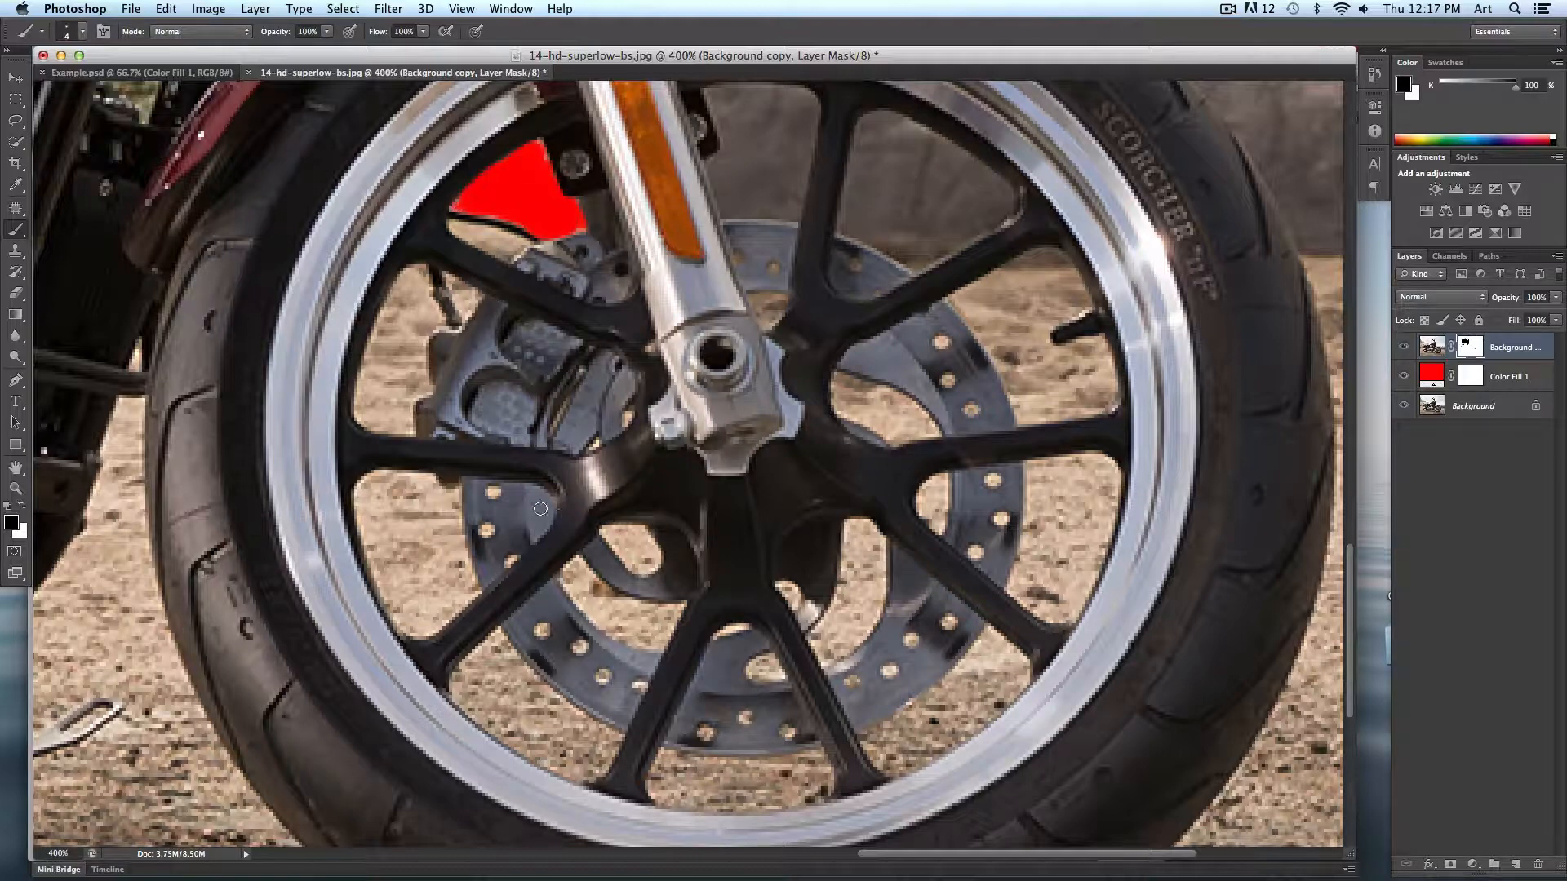
key(bracketright)
click(541, 628)
drag(430, 318, 605, 534)
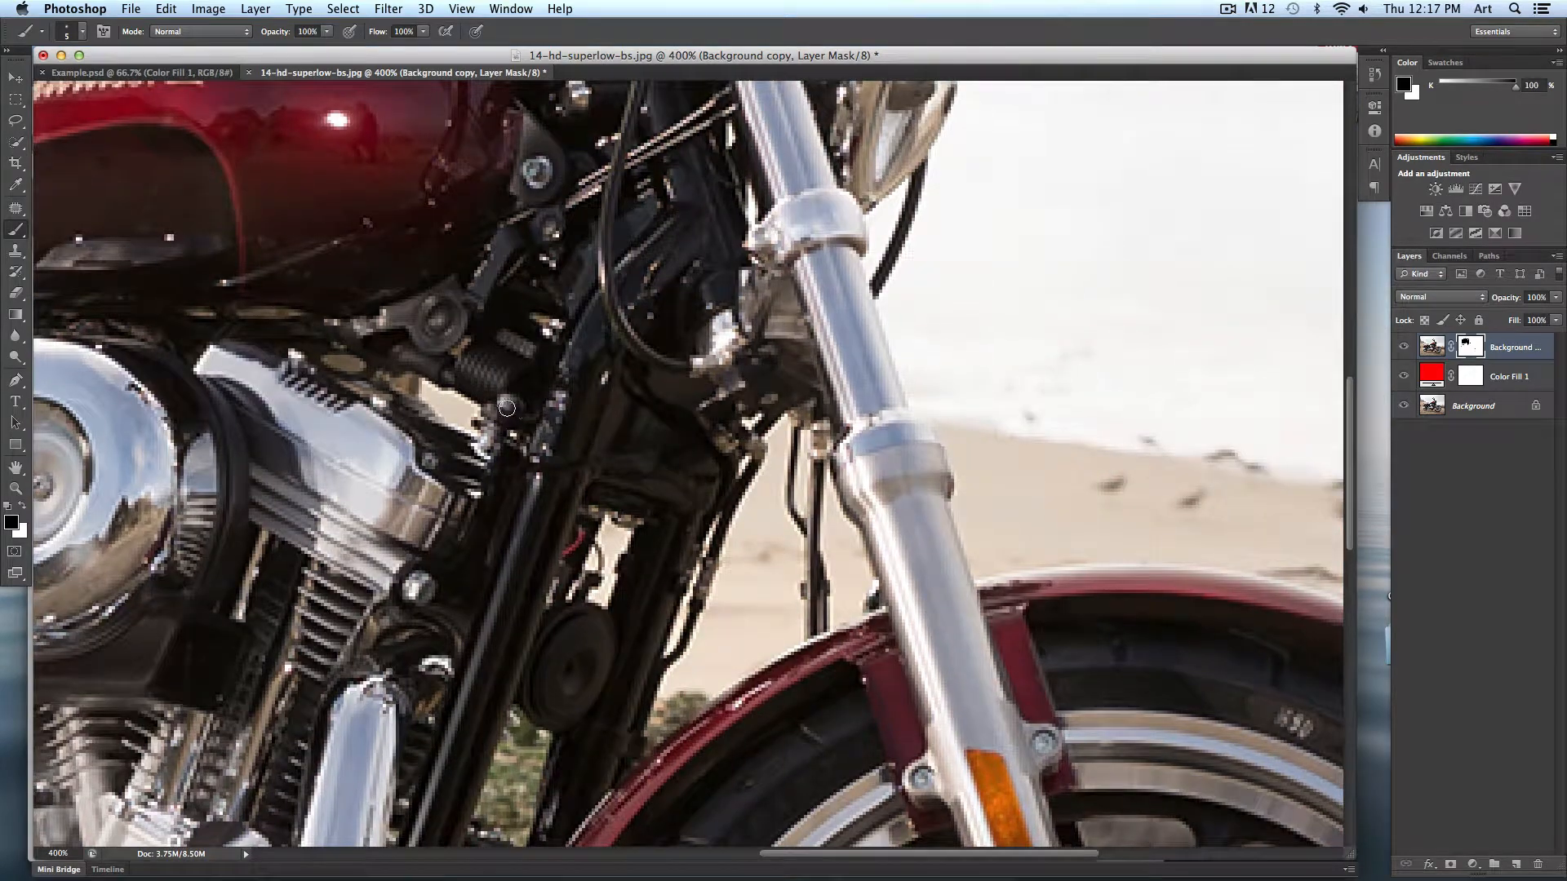
- Enlarge the brush to about 125 px and paint black over the background along the left side and bottom of the photo
key(super+minus)
key(super+minus)
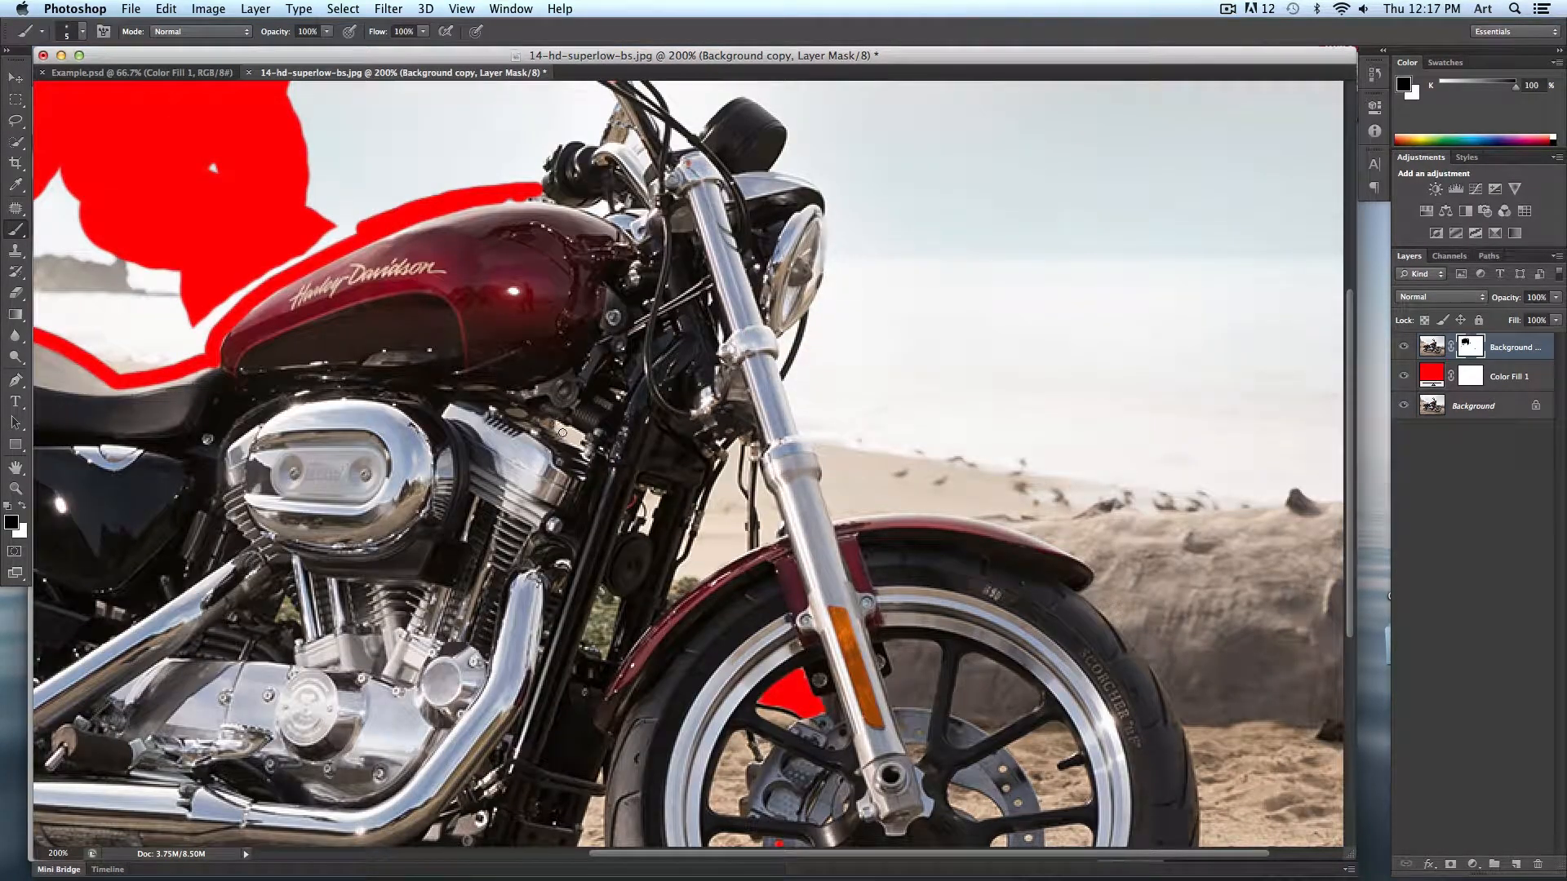
scroll(560, 414, up, 4)
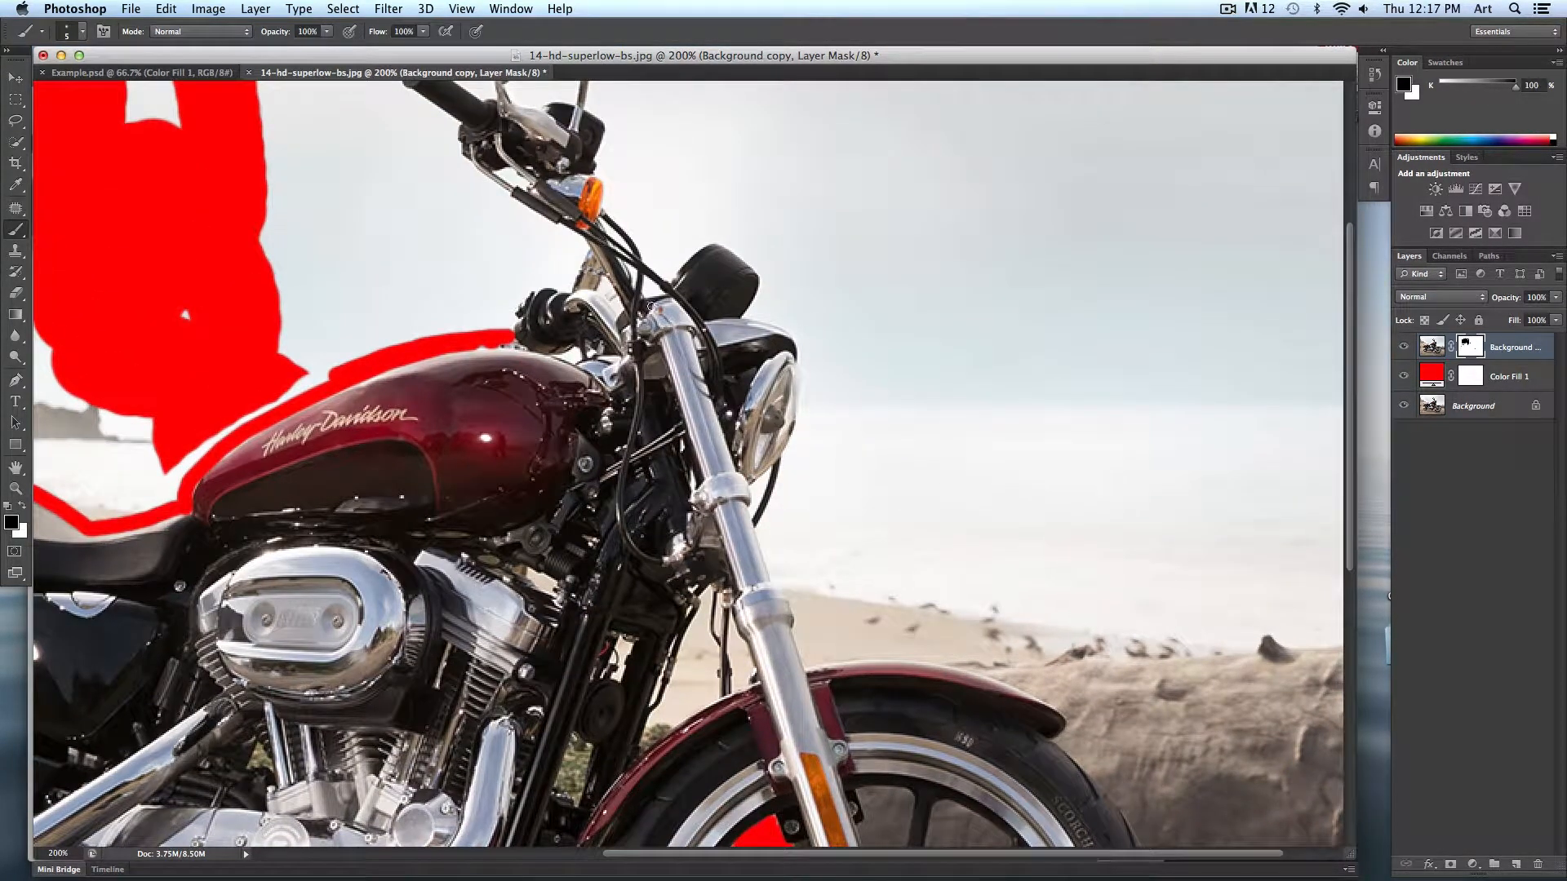
scroll(482, 328, left, 10)
scroll(482, 328, down, 2)
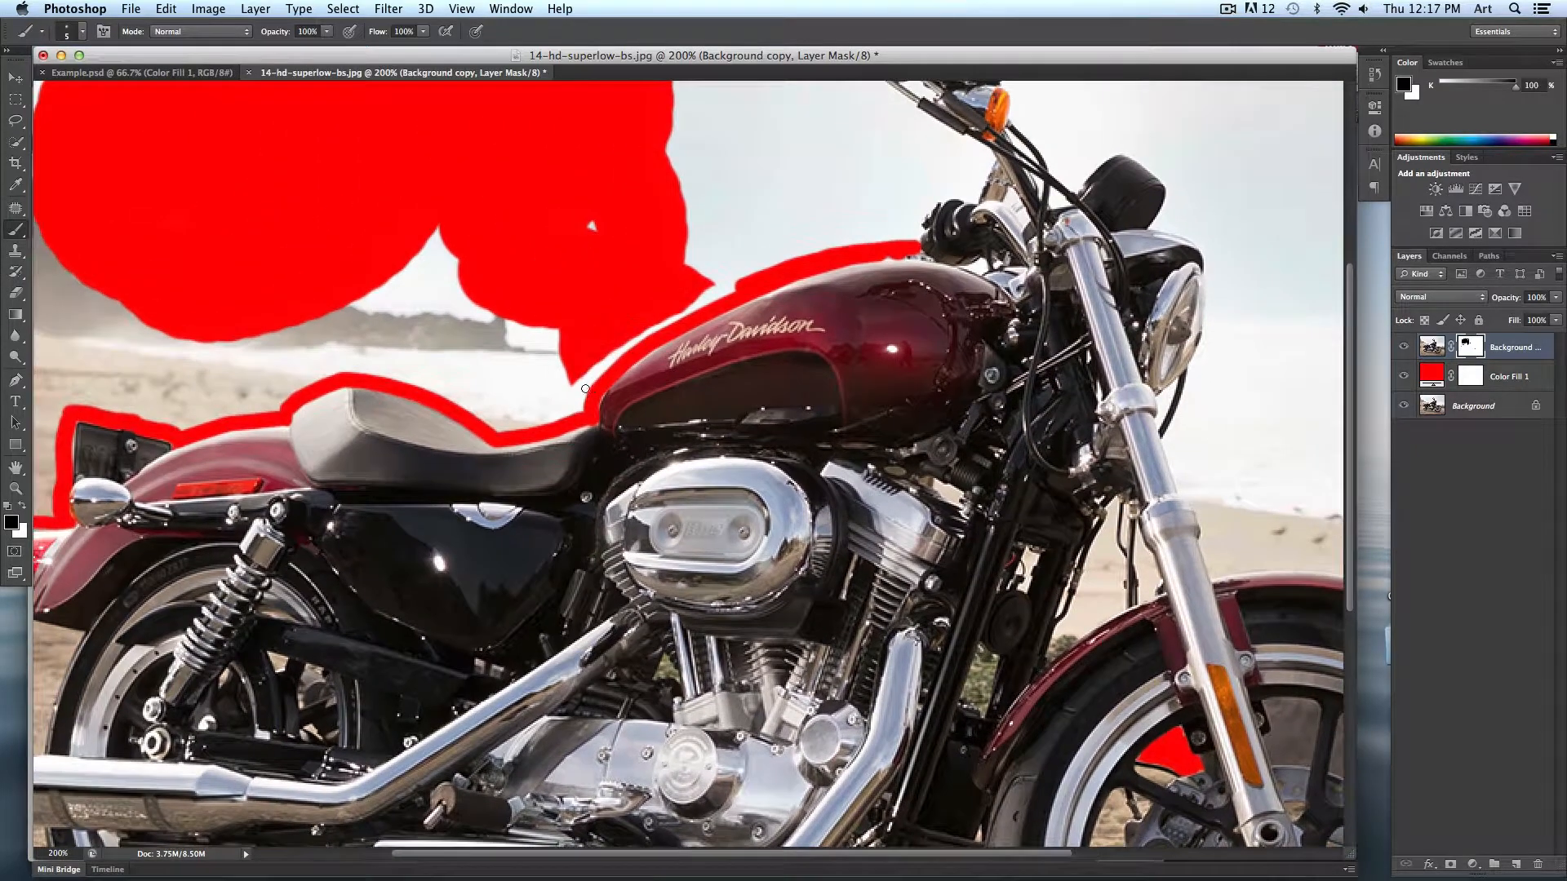
key(super+minus)
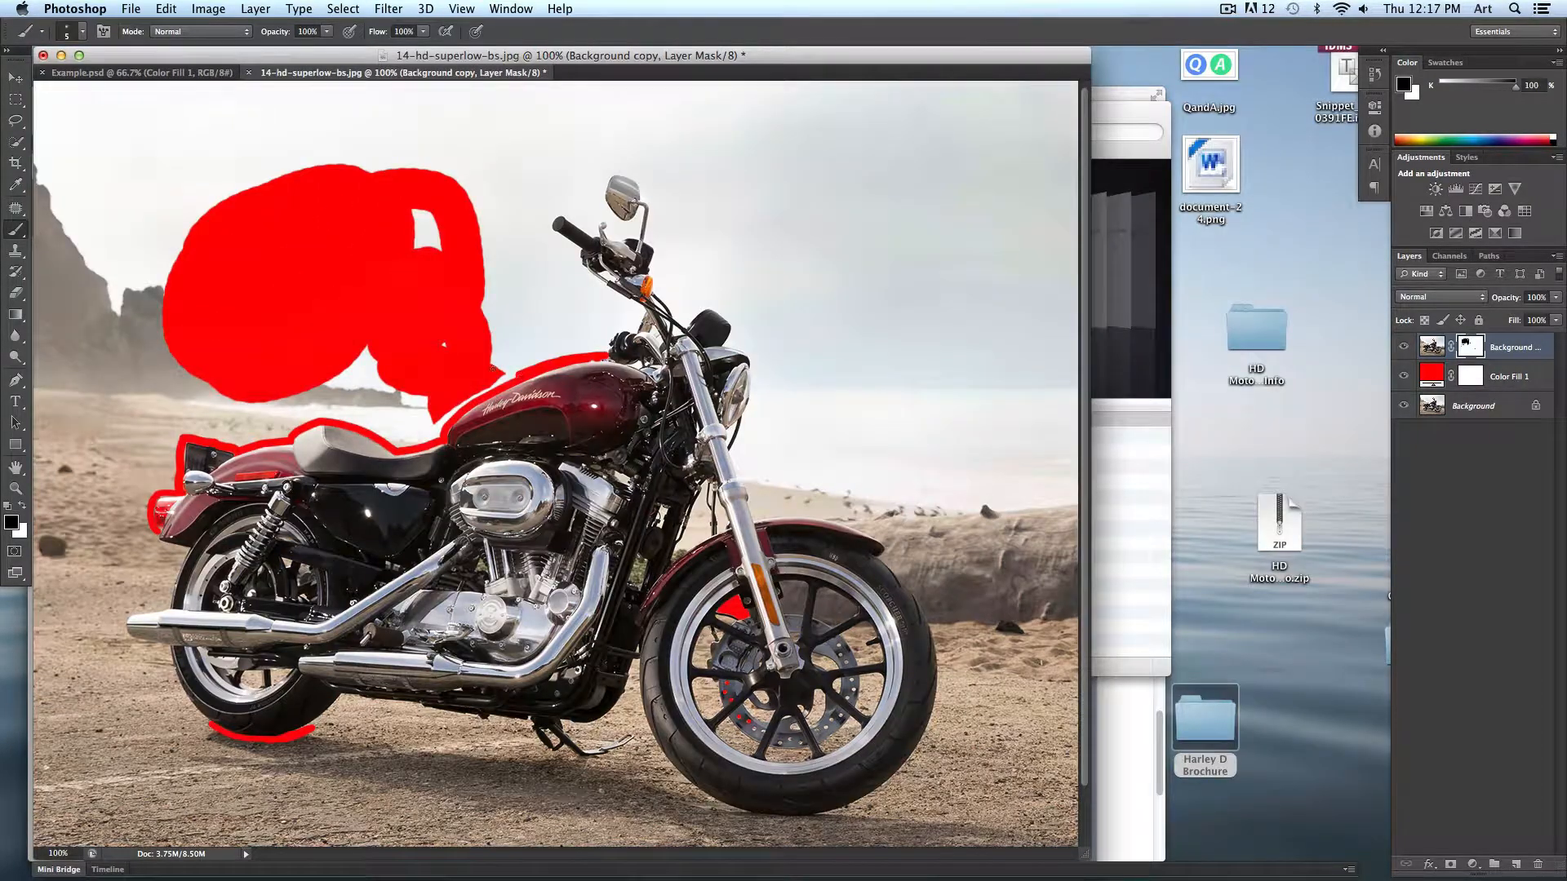
key(bracketright)
key(bracketright)
key(bracketright)
key(bracketright)
key(bracketright)
key(bracketright)
key(bracketright)
key(bracketright)
key(bracketright)
key(bracketright)
key(bracketright)
mouse_move(452, 194)
mouse_down()
mouse_move(221, 164)
mouse_move(106, 115)
mouse_move(89, 326)
mouse_move(44, 513)
mouse_move(57, 775)
mouse_move(131, 812)
mouse_move(326, 804)
mouse_move(83, 662)
mouse_move(123, 661)
mouse_move(269, 759)
mouse_move(205, 789)
mouse_move(342, 759)
mouse_move(383, 775)
mouse_move(367, 726)
mouse_move(427, 774)
mouse_move(481, 783)
mouse_move(474, 759)
mouse_move(539, 800)
mouse_move(398, 828)
mouse_move(780, 825)
mouse_up()
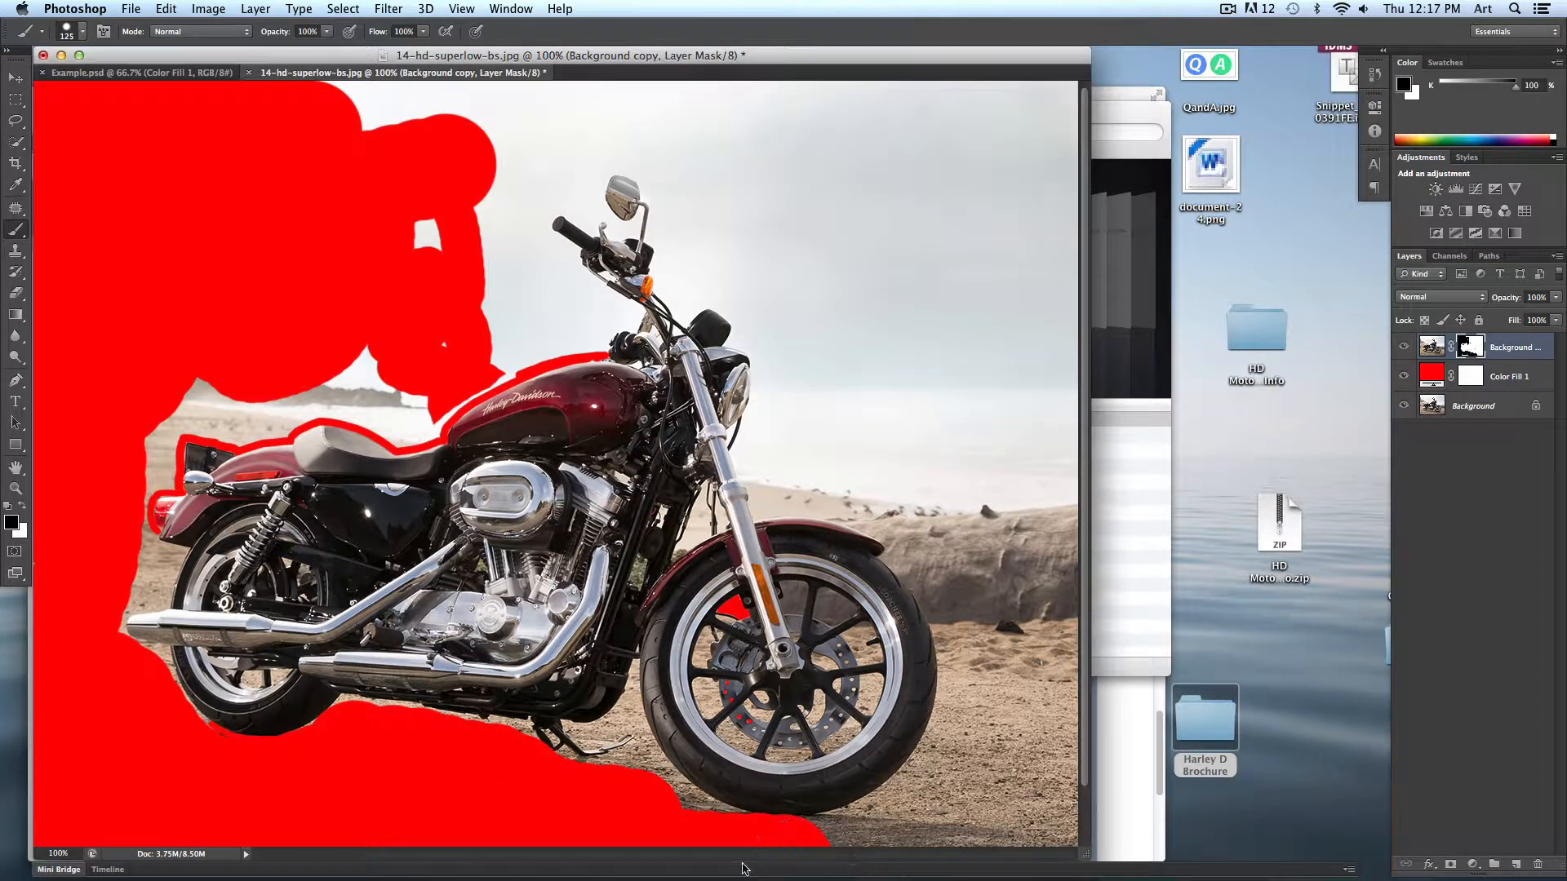
- Switch to Example.psd and inspect its finished layer mask closely around the engine and front wheel
click(175, 75)
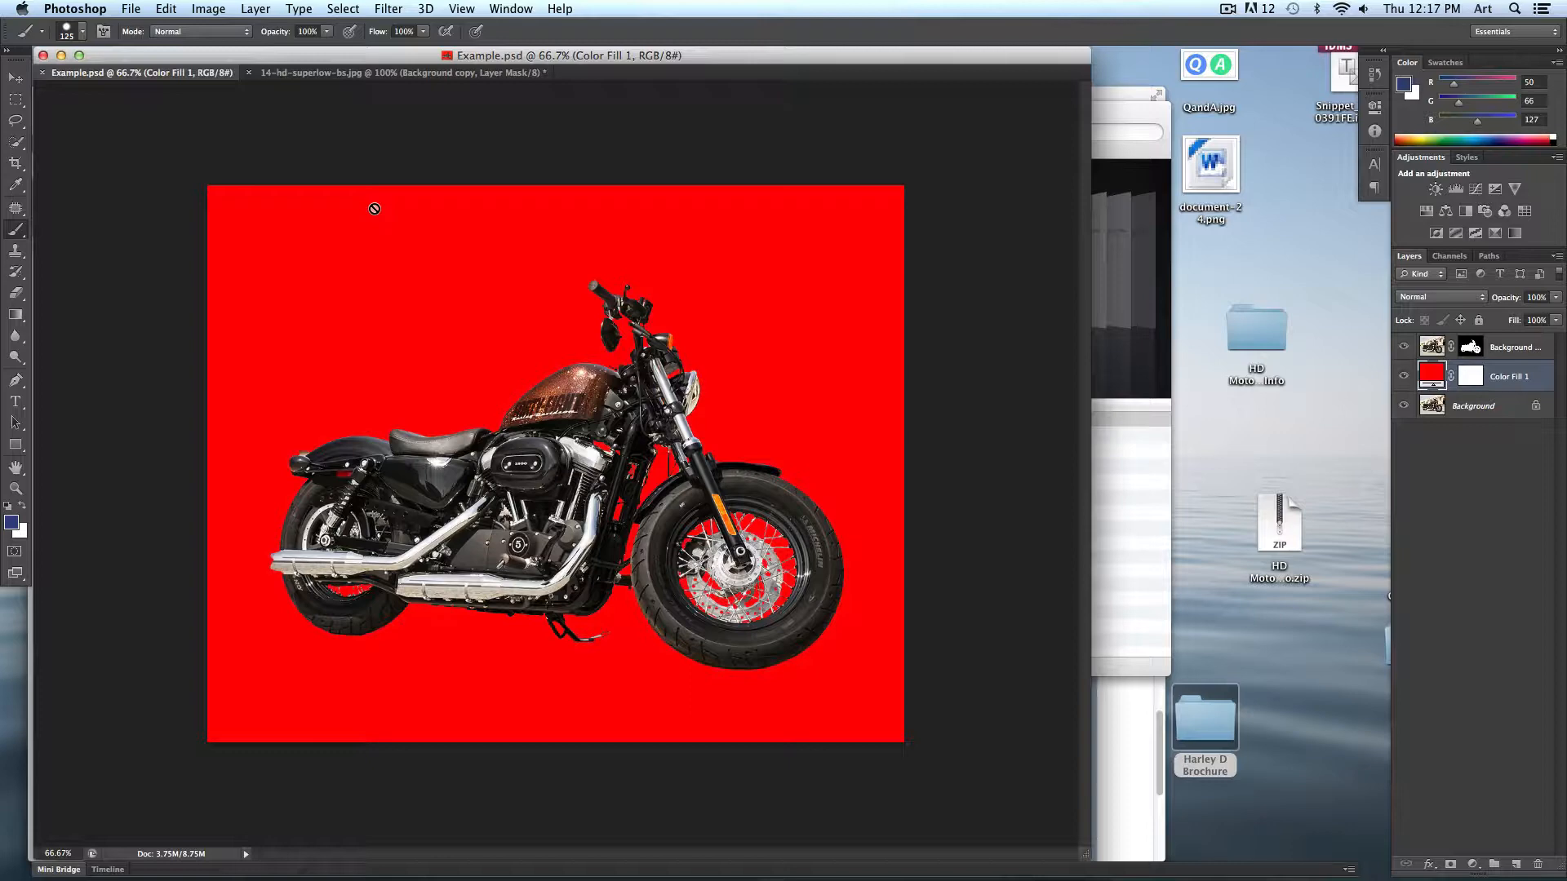
key(super+plus)
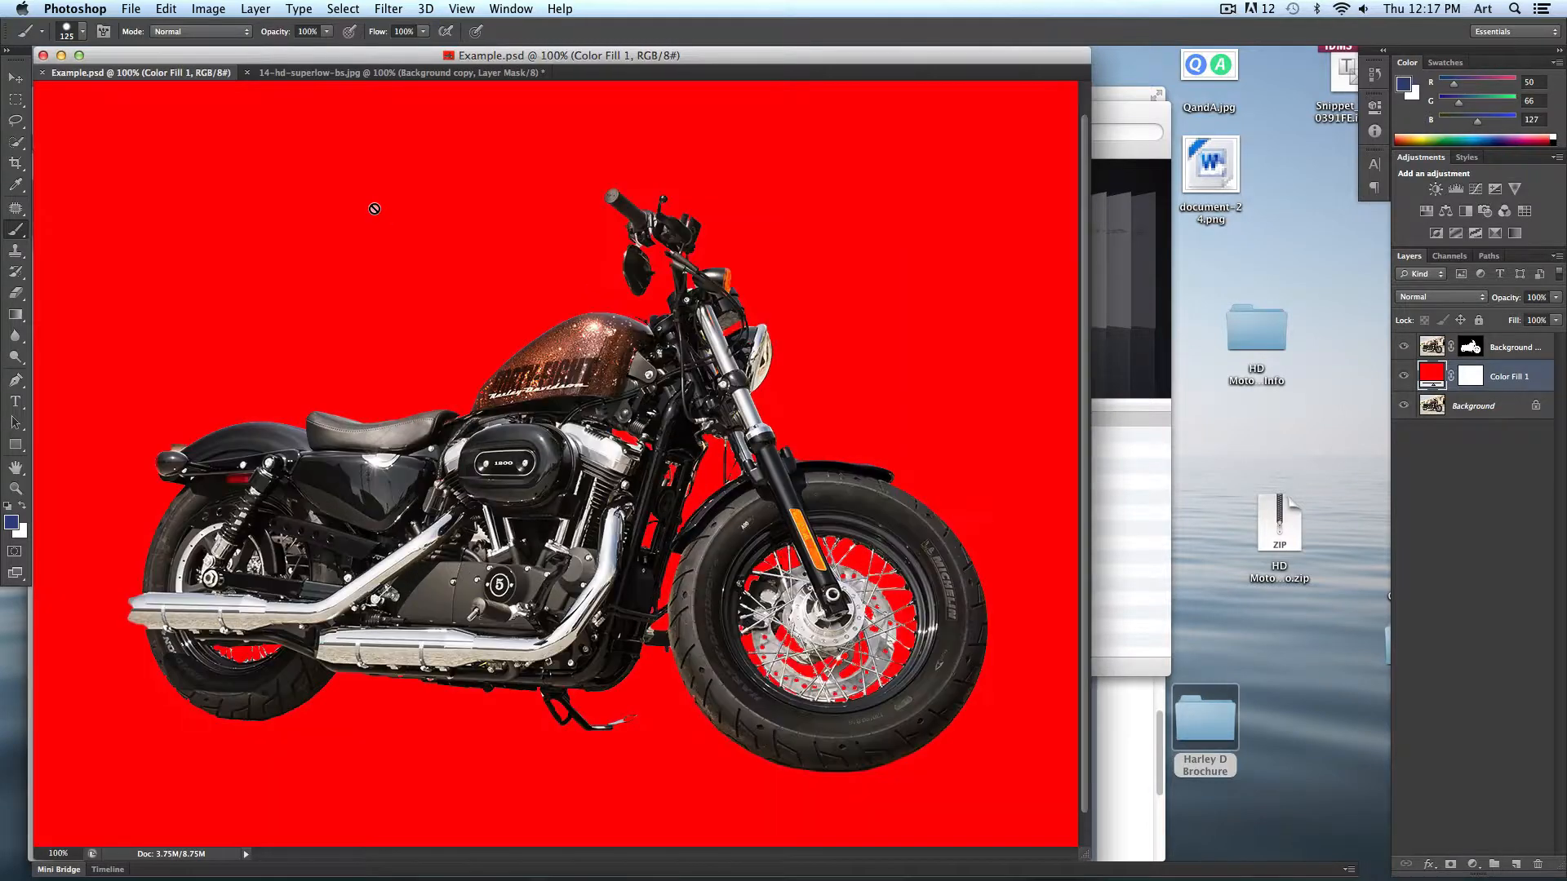
click(1469, 349)
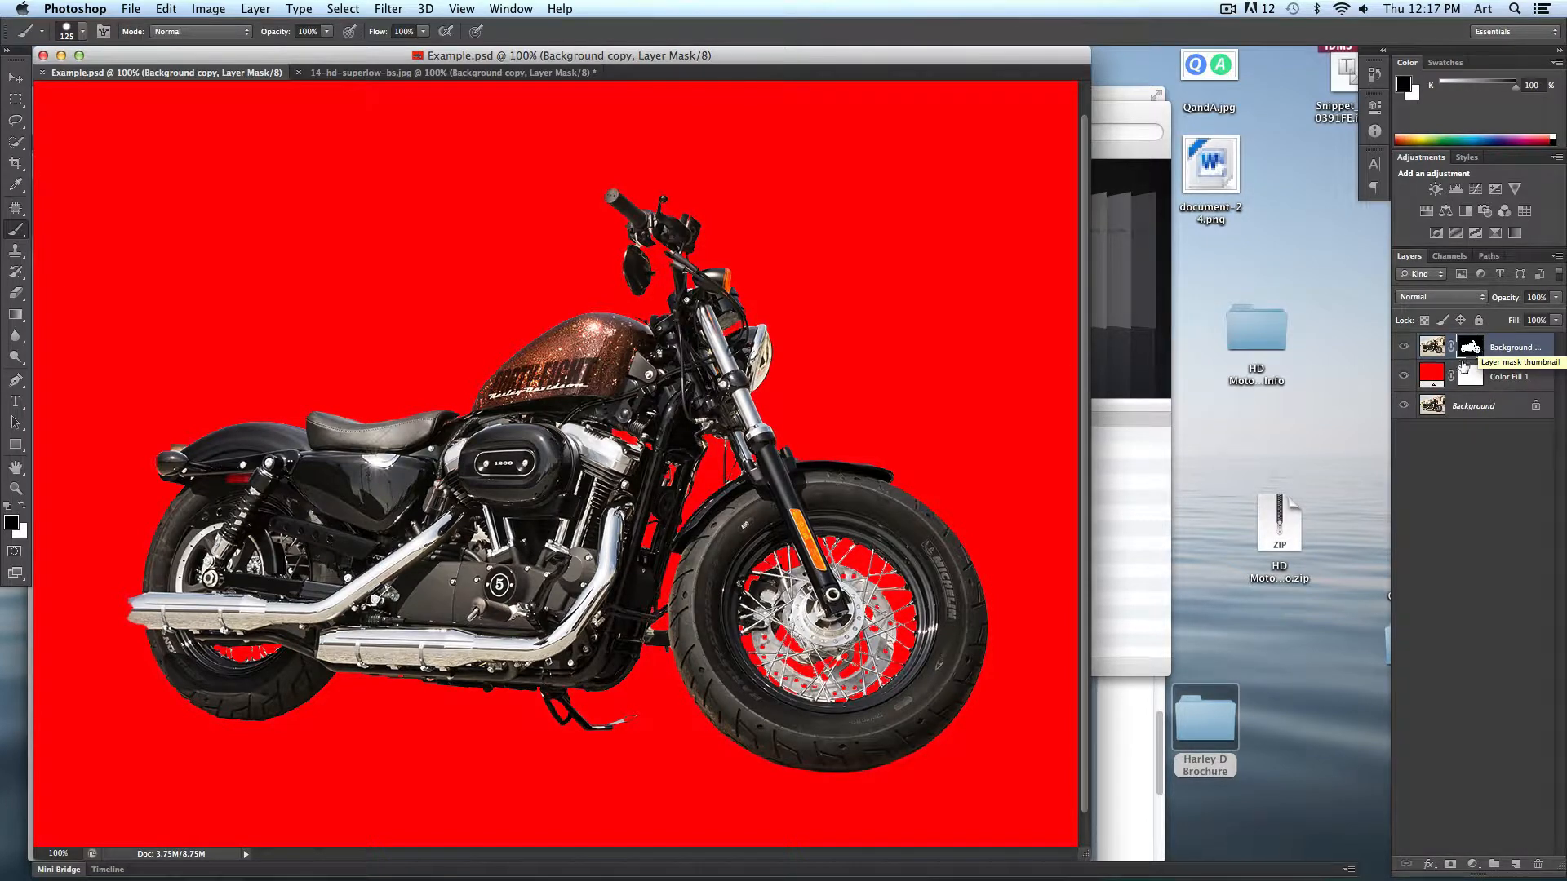
key(super+plus)
key(super+plus)
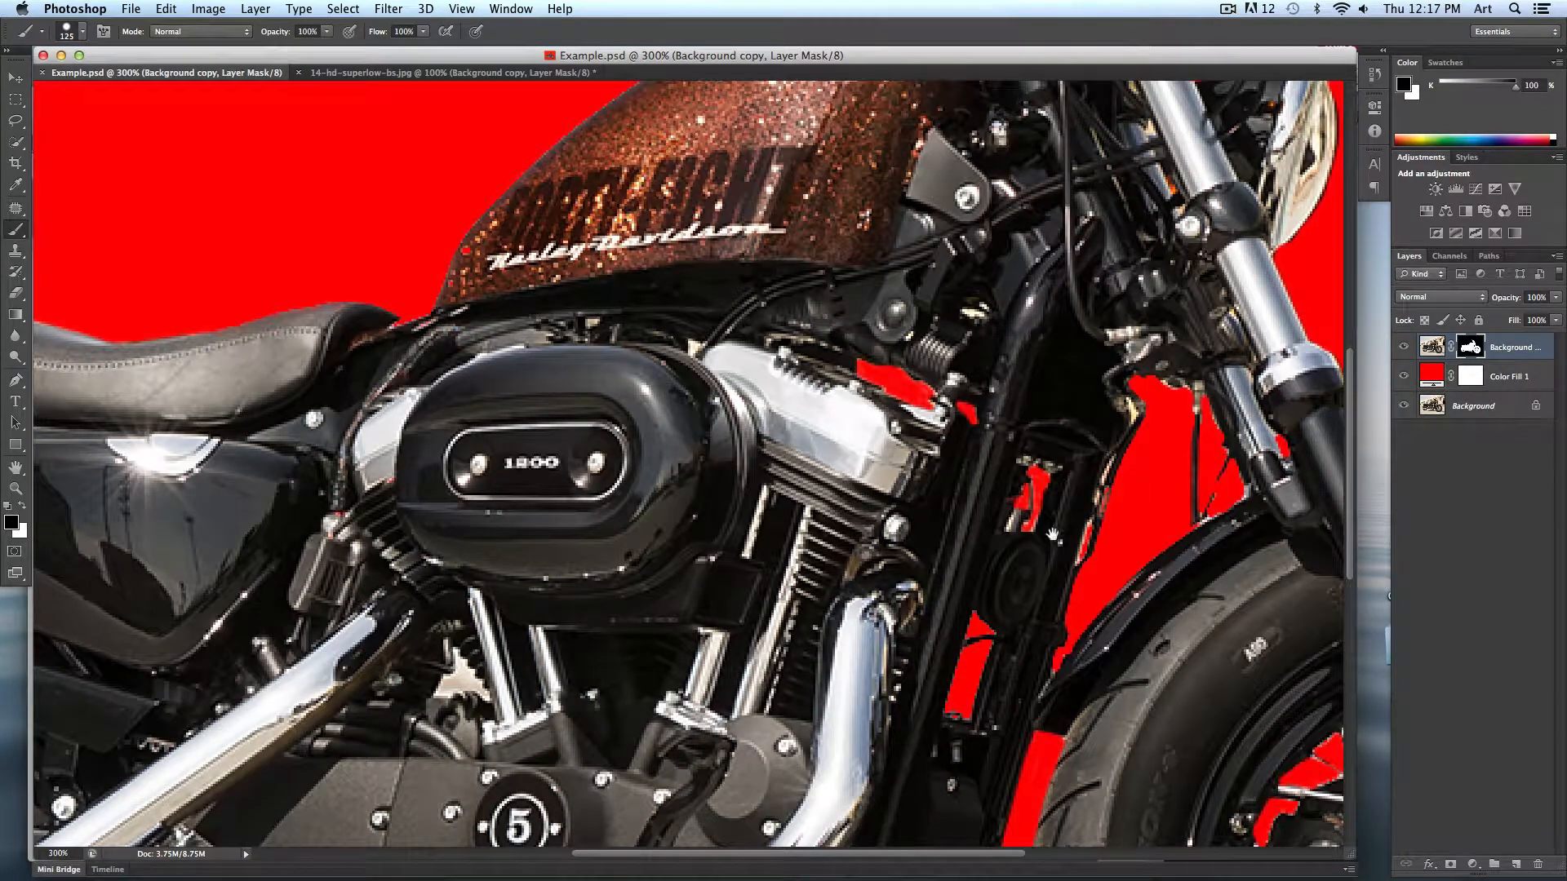
drag(1053, 534, 293, 196)
mouse_move(710, 784)
mouse_down()
mouse_move(611, 499)
mouse_move(606, 748)
mouse_up()
key(bracketleft)
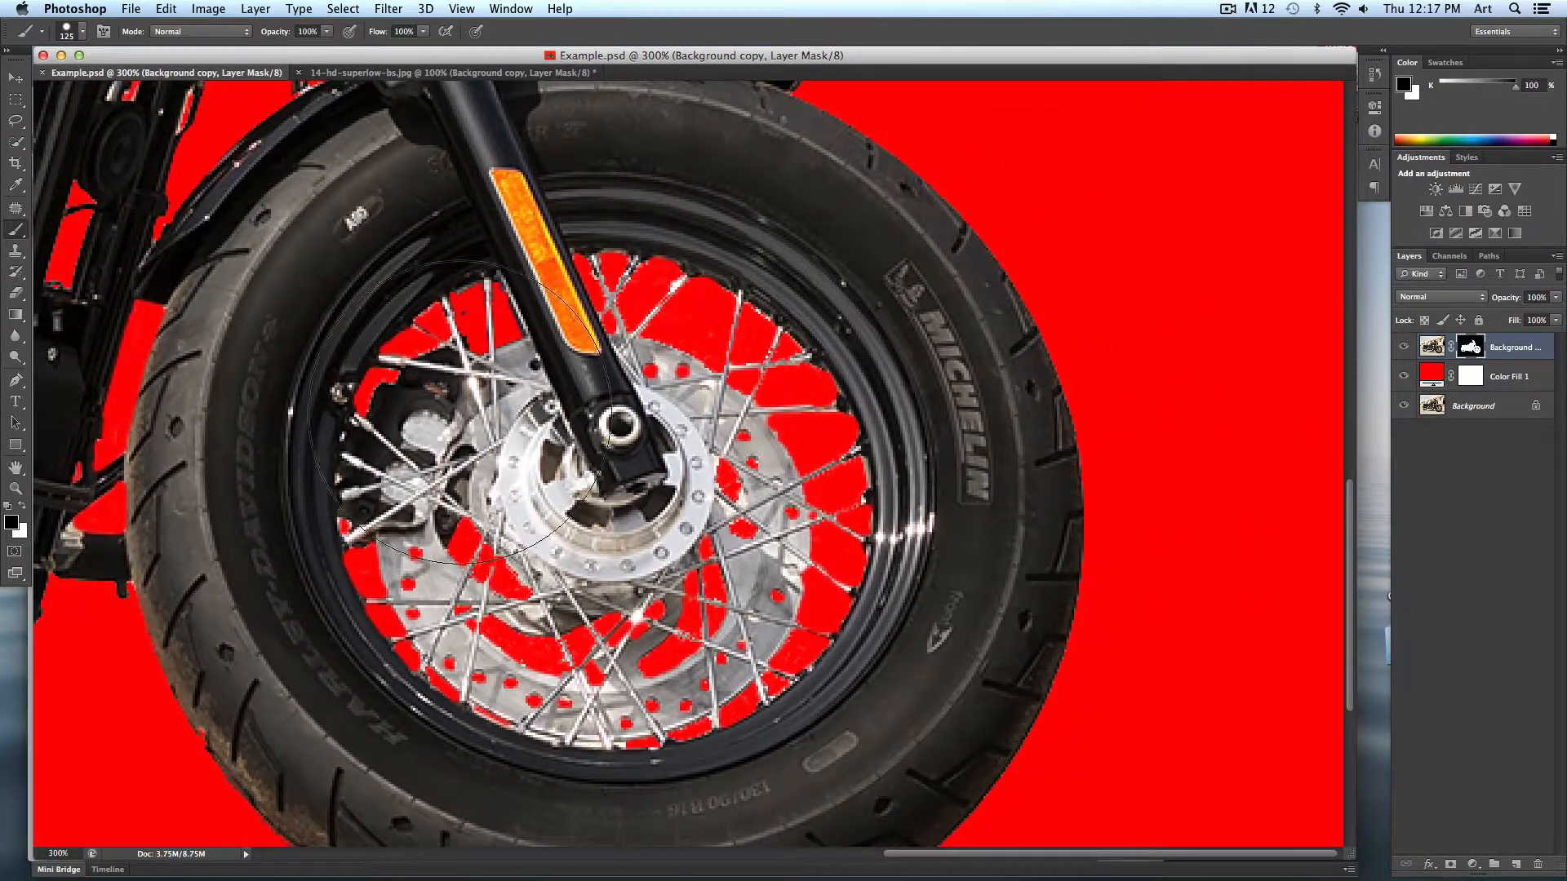
key(bracketleft)
key(bracketleft)
key(bracketleft)
key(bracketleft)
key(bracketleft)
key(bracketleft)
key(bracketleft)
key(bracketleft)
key(bracketleft)
key(super+0)
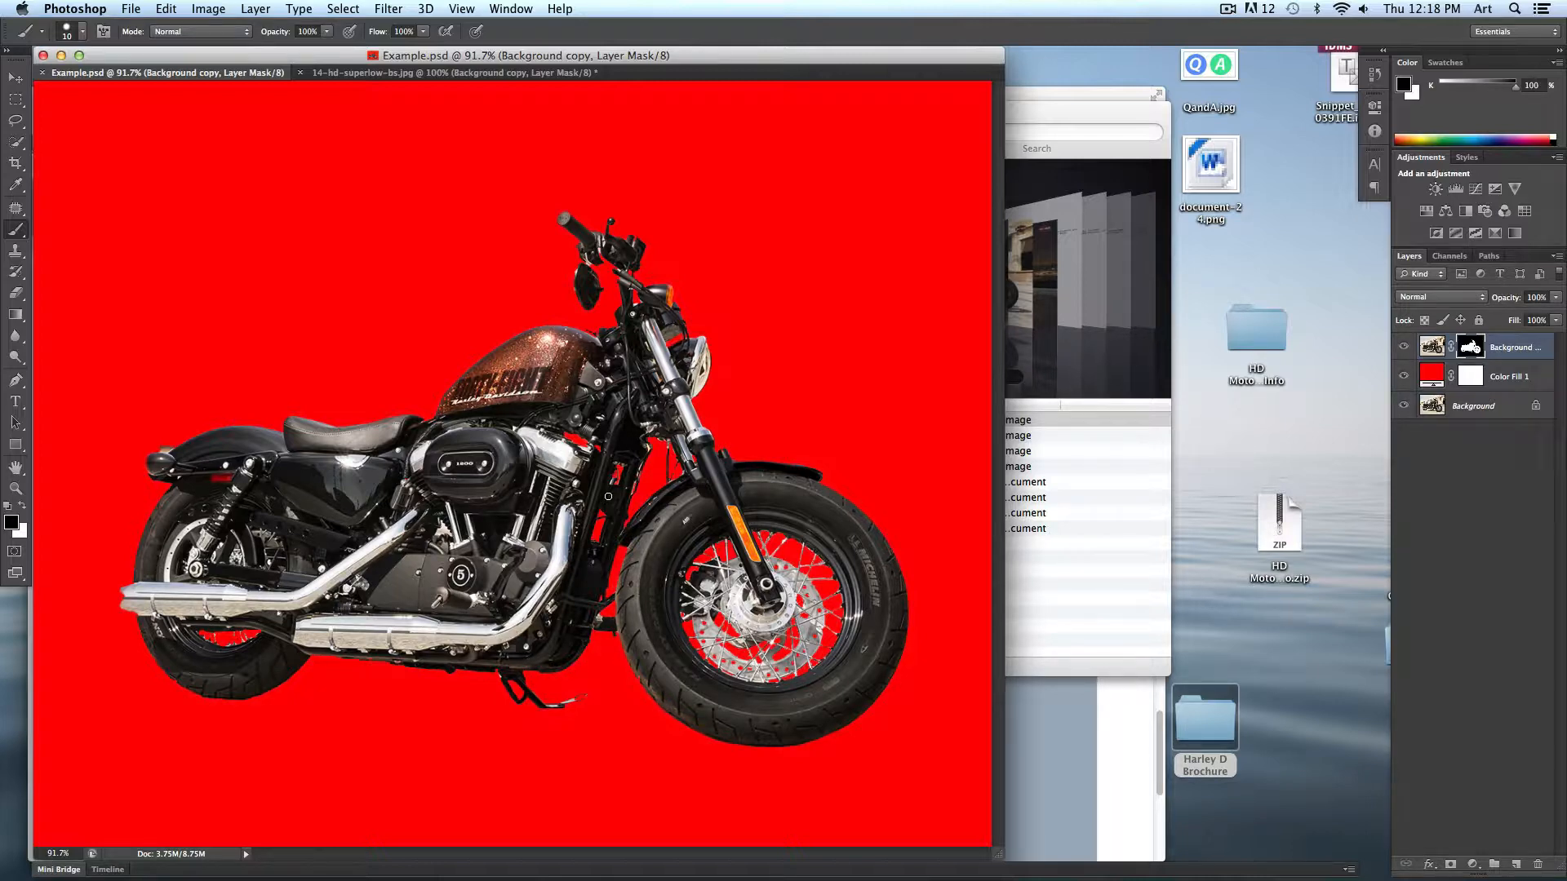
- Select the Color Fill 1 layer and set its blending mode to Multiply
click(1432, 377)
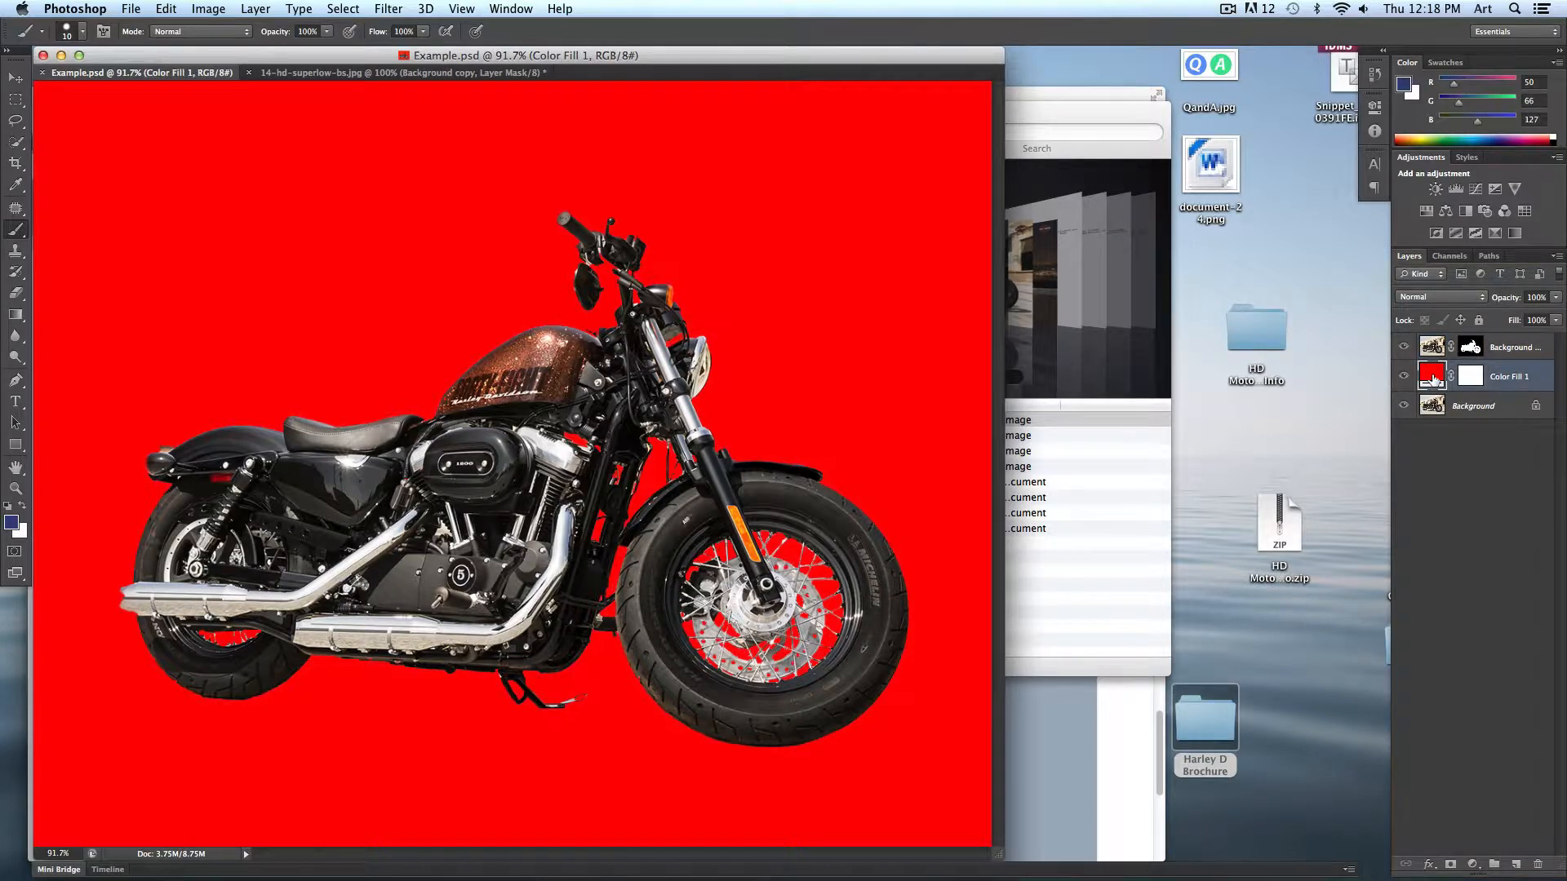
click(1428, 301)
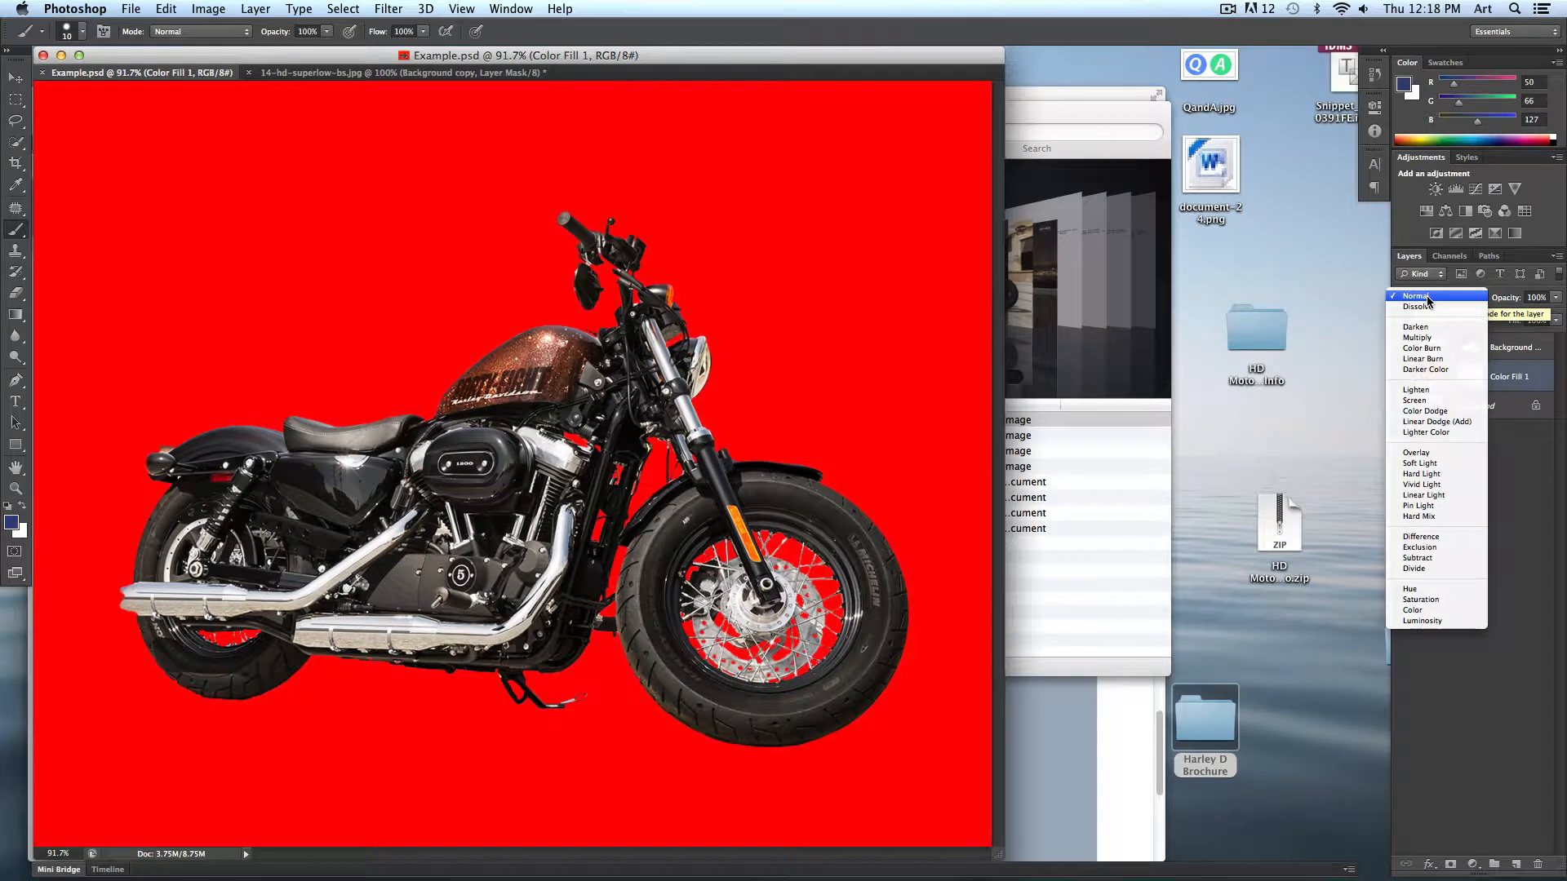
click(1458, 343)
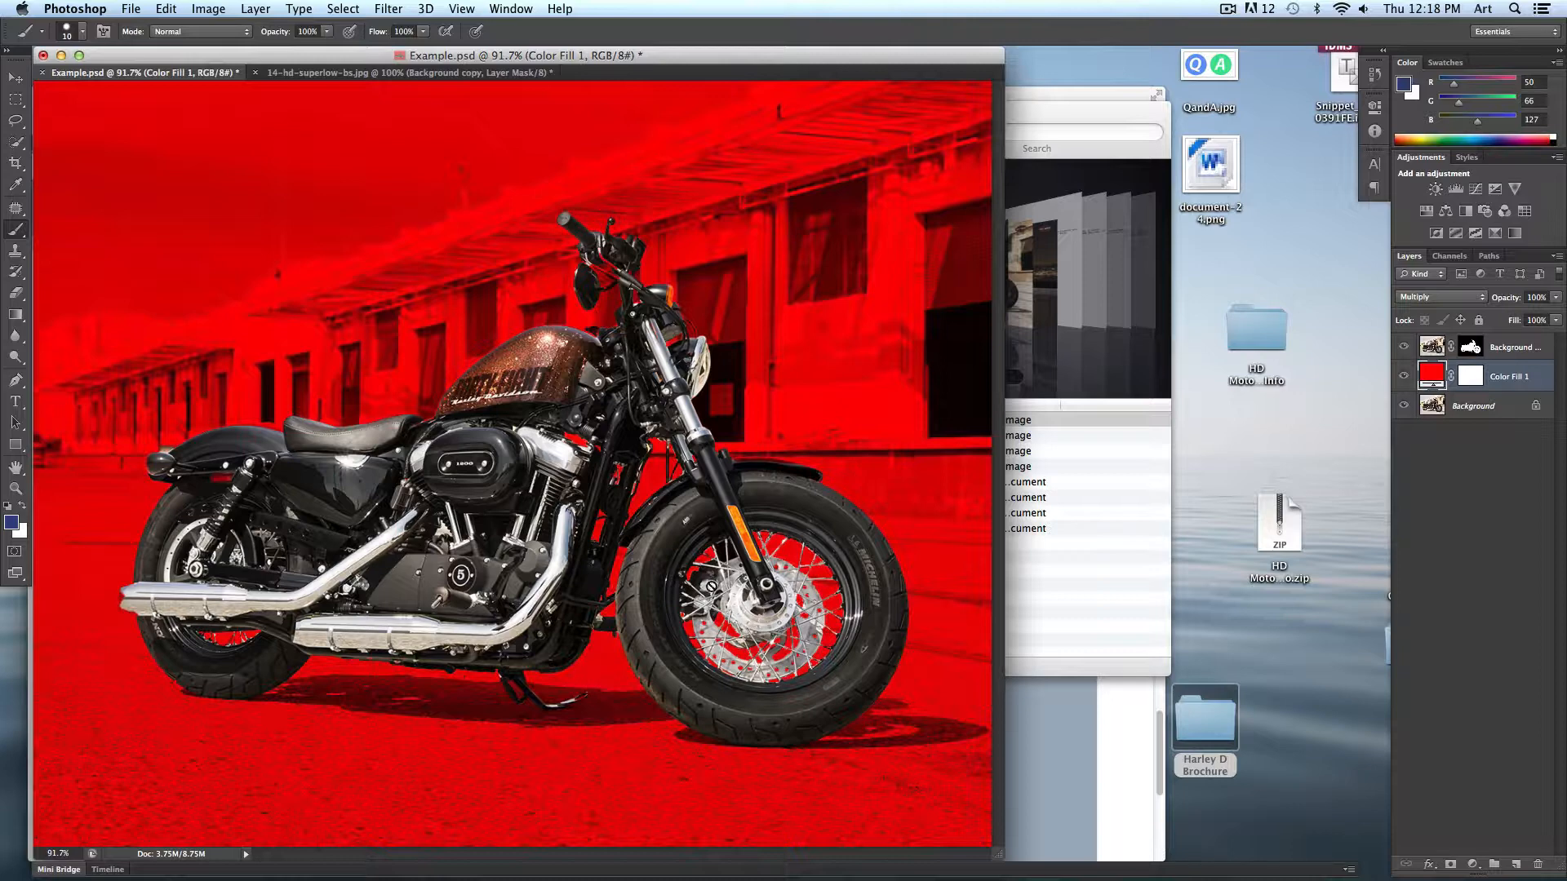
- Change the Color Fill 1 colour to a dark blue, #3b689a, and confirm
double_click(1434, 377)
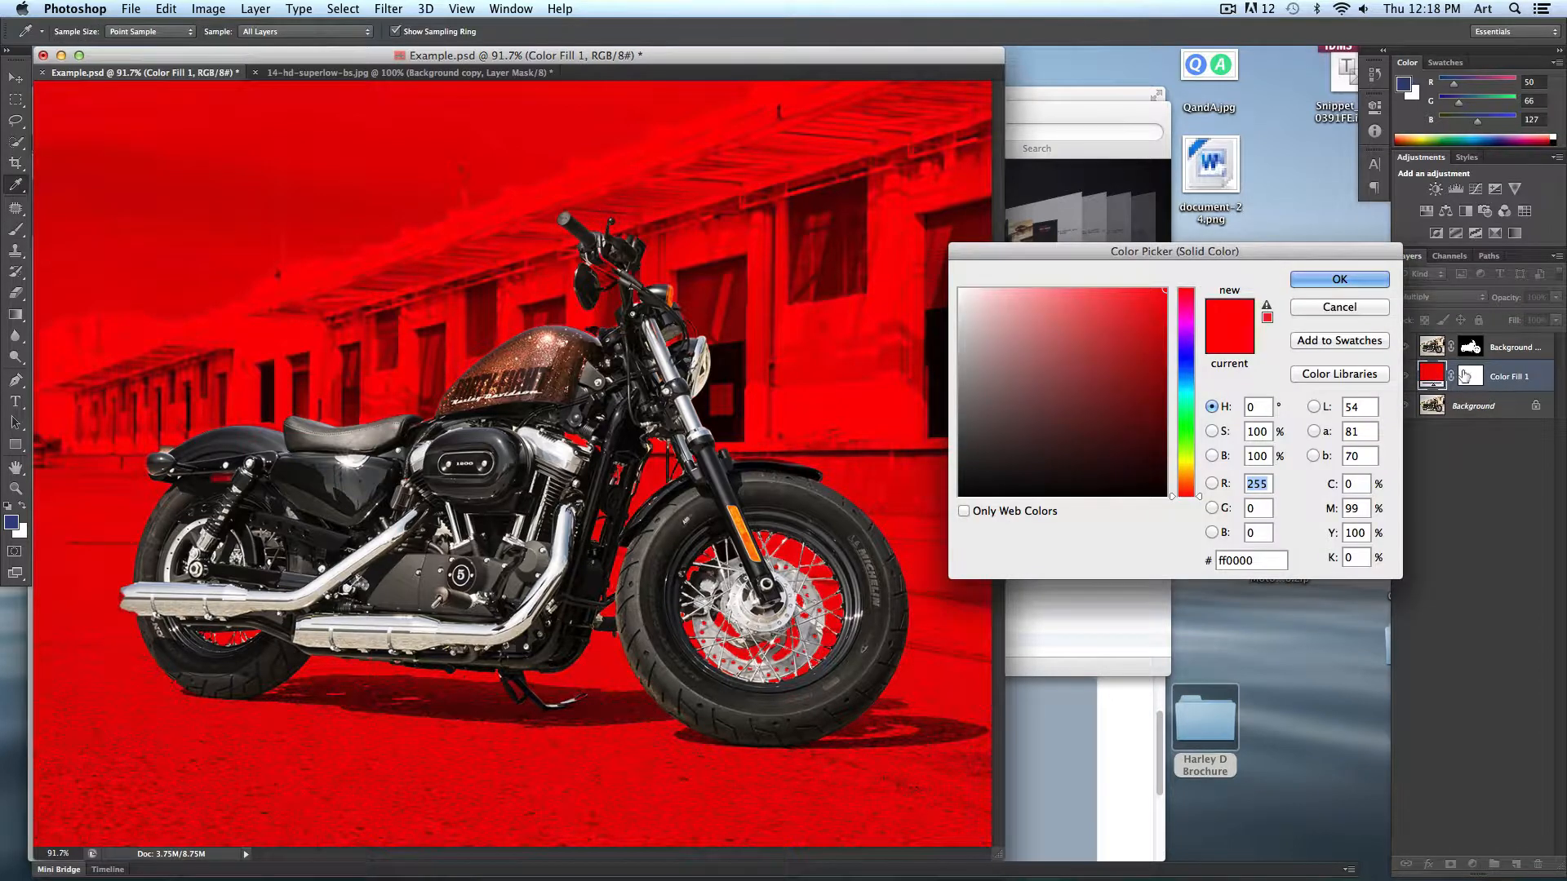
drag(1198, 268, 1232, 163)
drag(1208, 292, 1080, 242)
click(1131, 358)
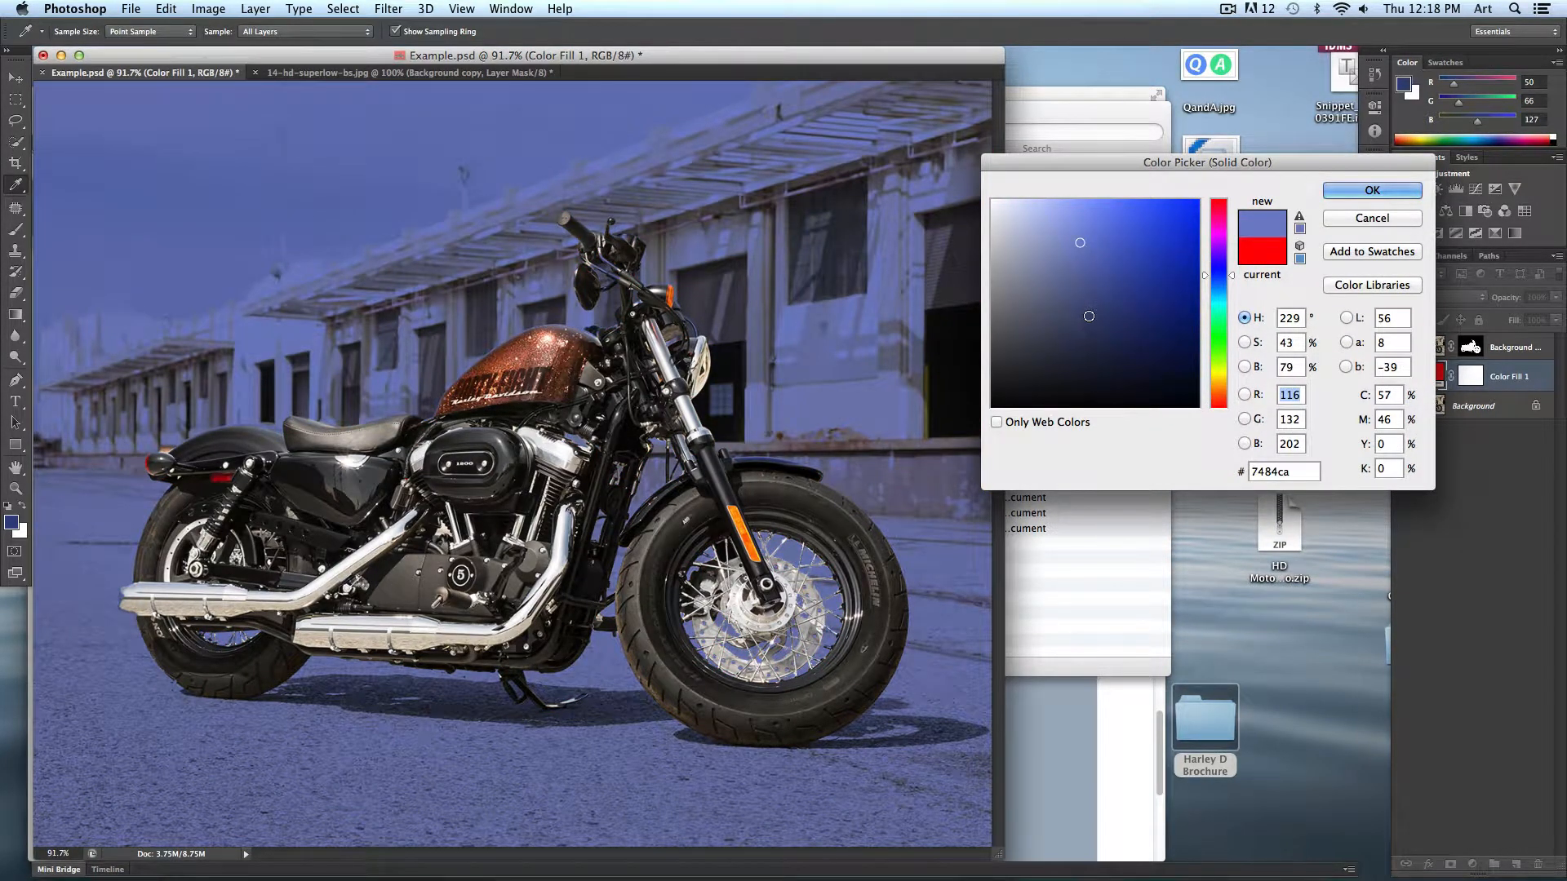
drag(1089, 316, 1201, 421)
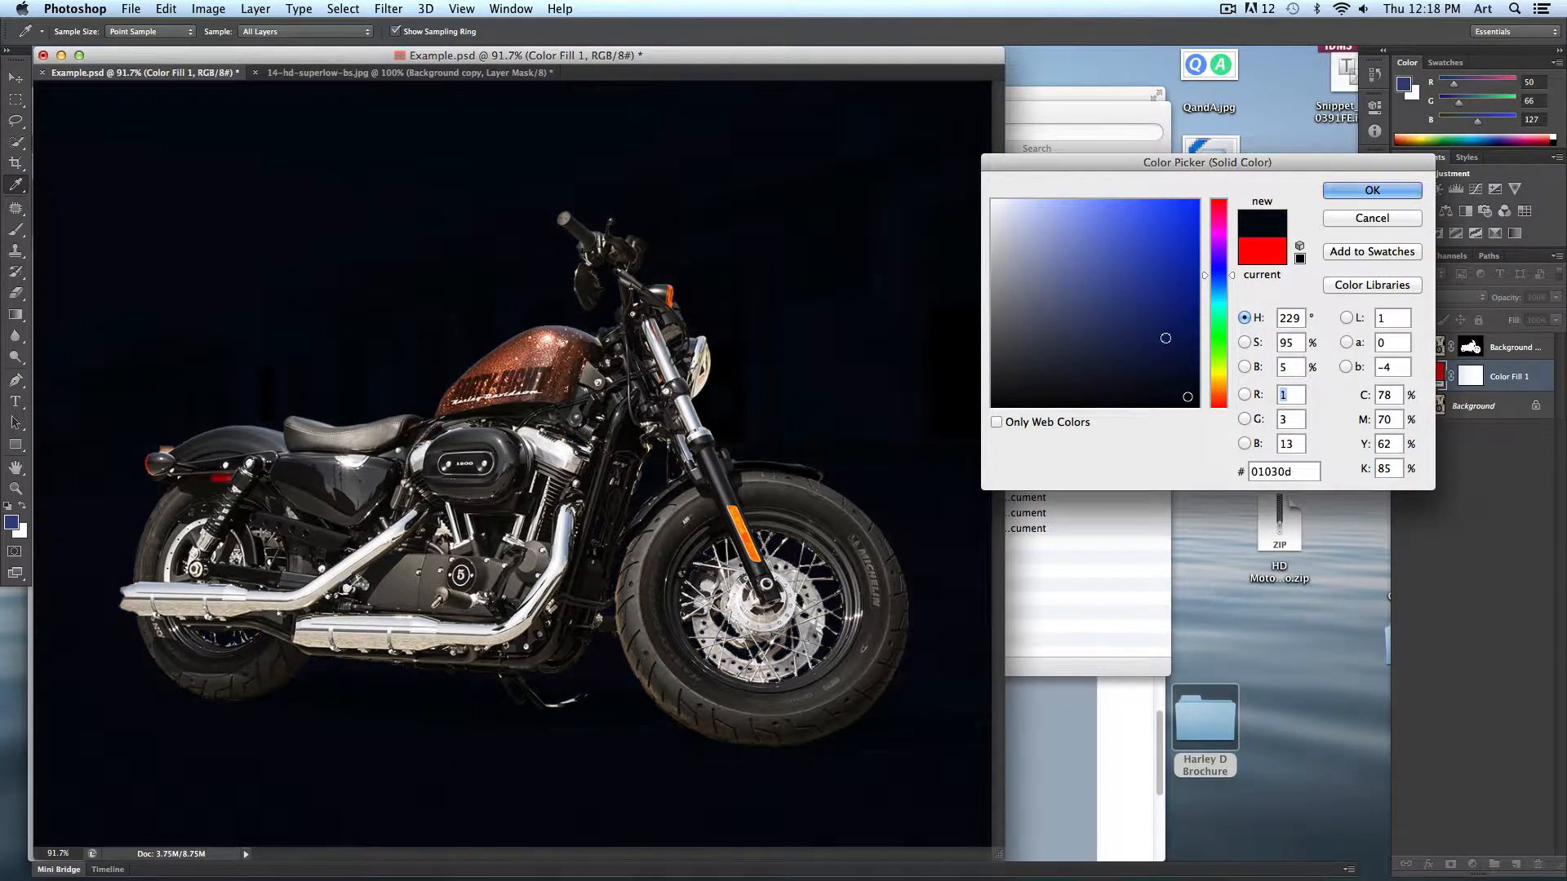
click(1148, 310)
click(1185, 380)
mouse_move(1111, 277)
mouse_down()
mouse_move(1137, 290)
mouse_move(1173, 259)
mouse_move(1137, 326)
mouse_move(1105, 290)
mouse_up()
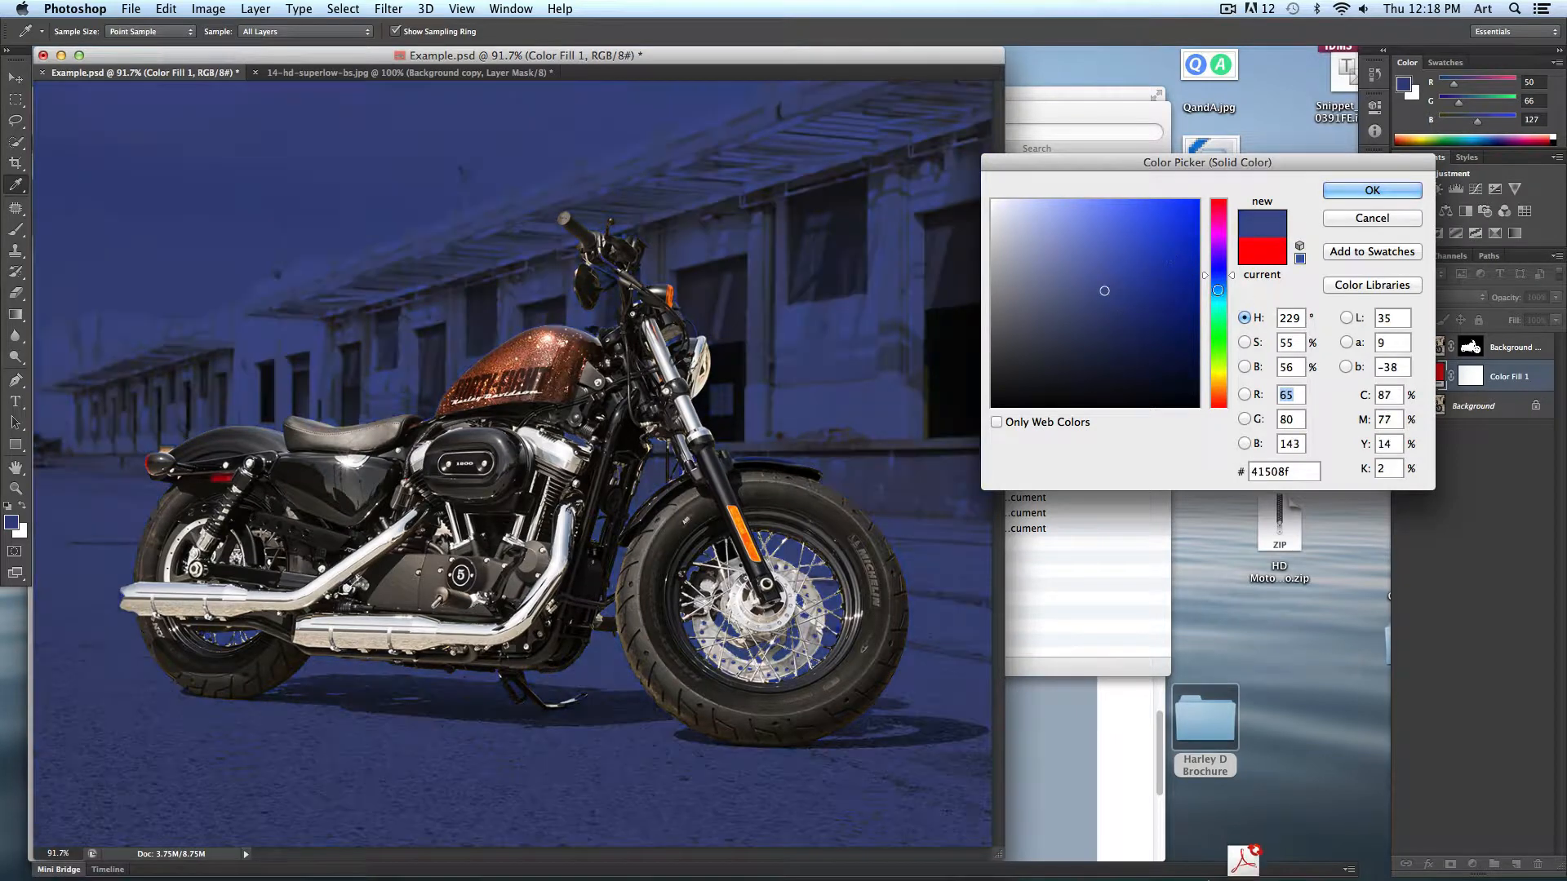
click(1119, 283)
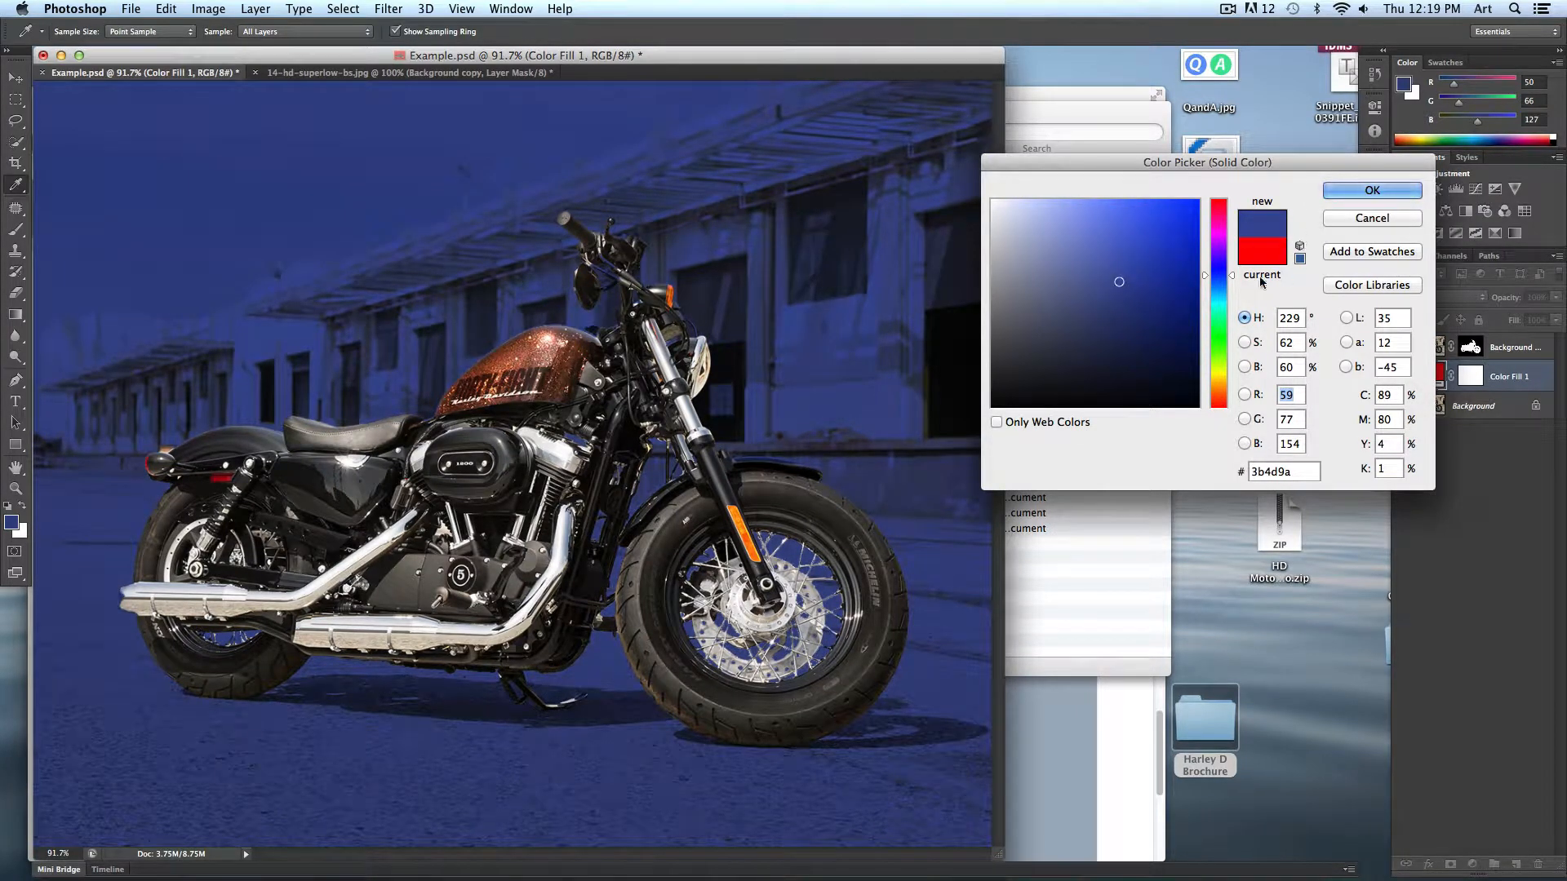
click(1231, 284)
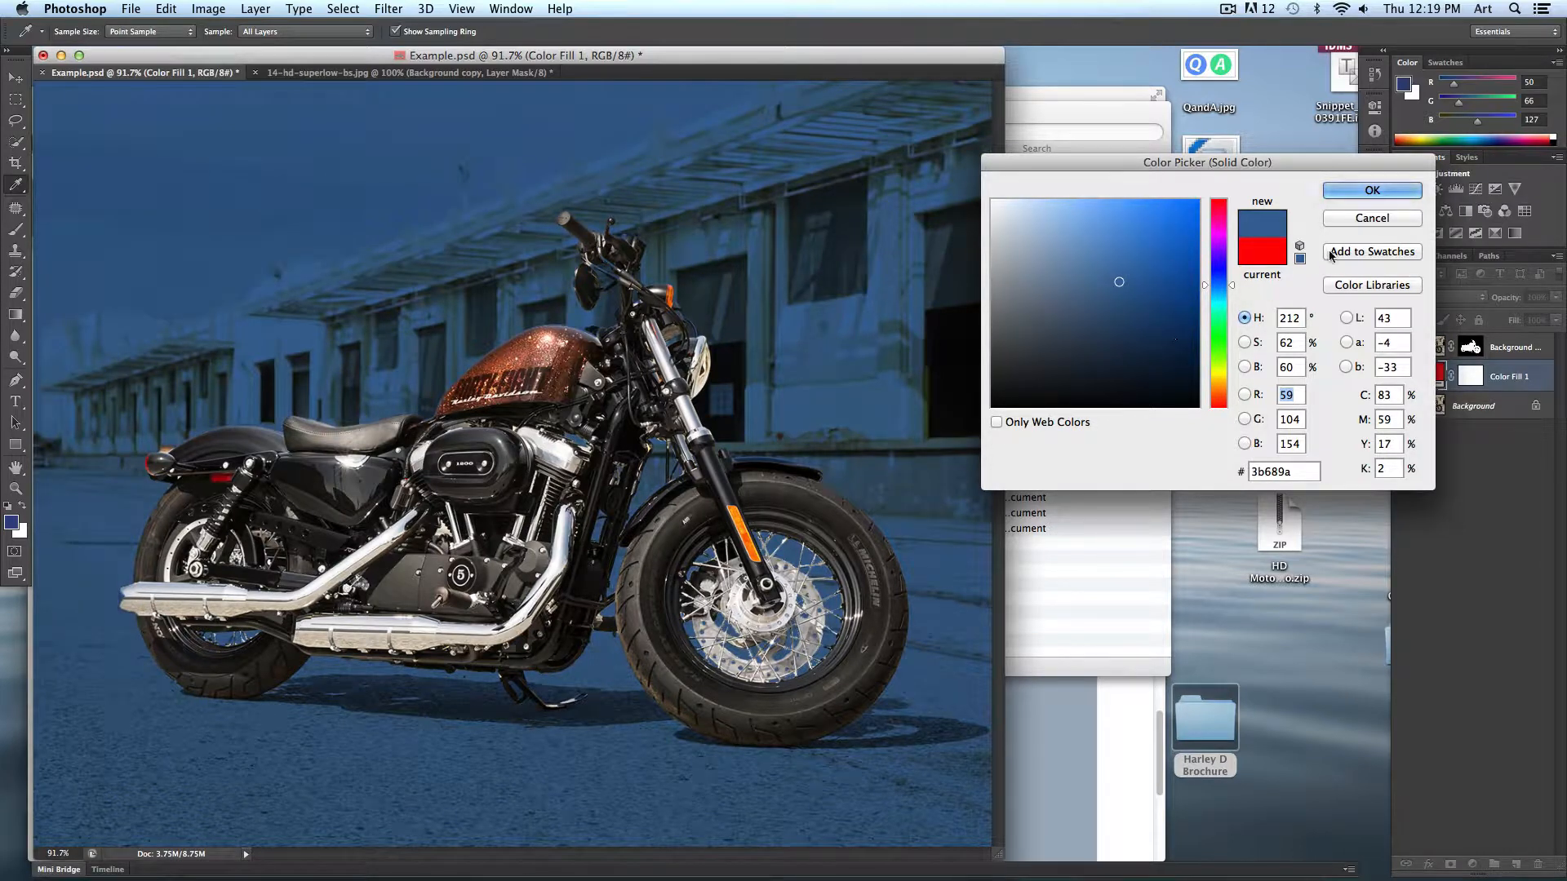
click(1353, 192)
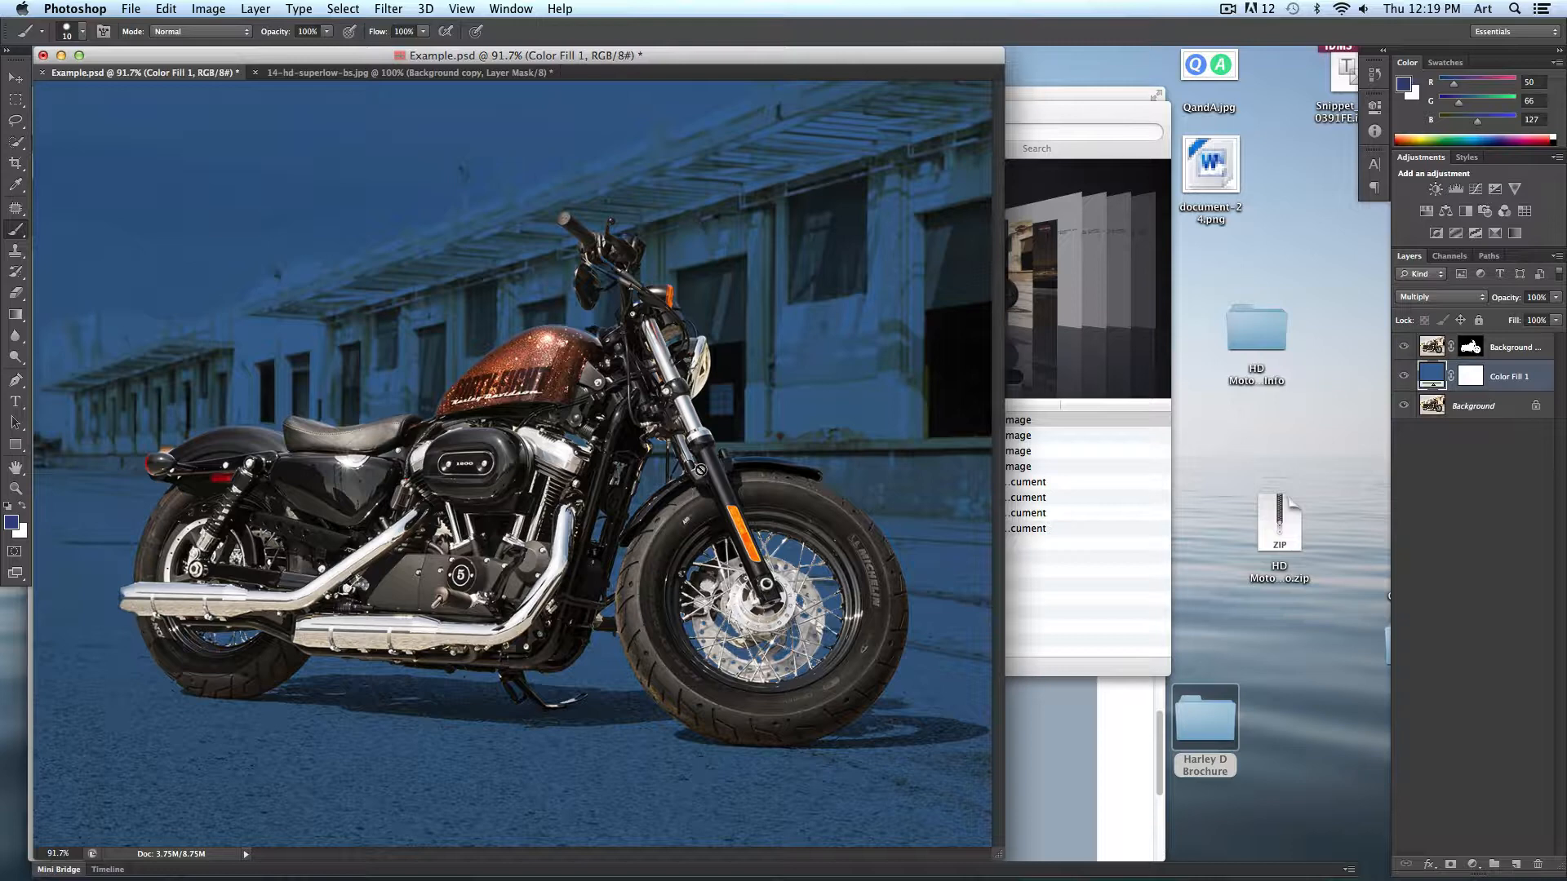
- Arrange the Photoshop and InDesign windows side by side to compare the tinted photo with the brochure layout
key(super+minus)
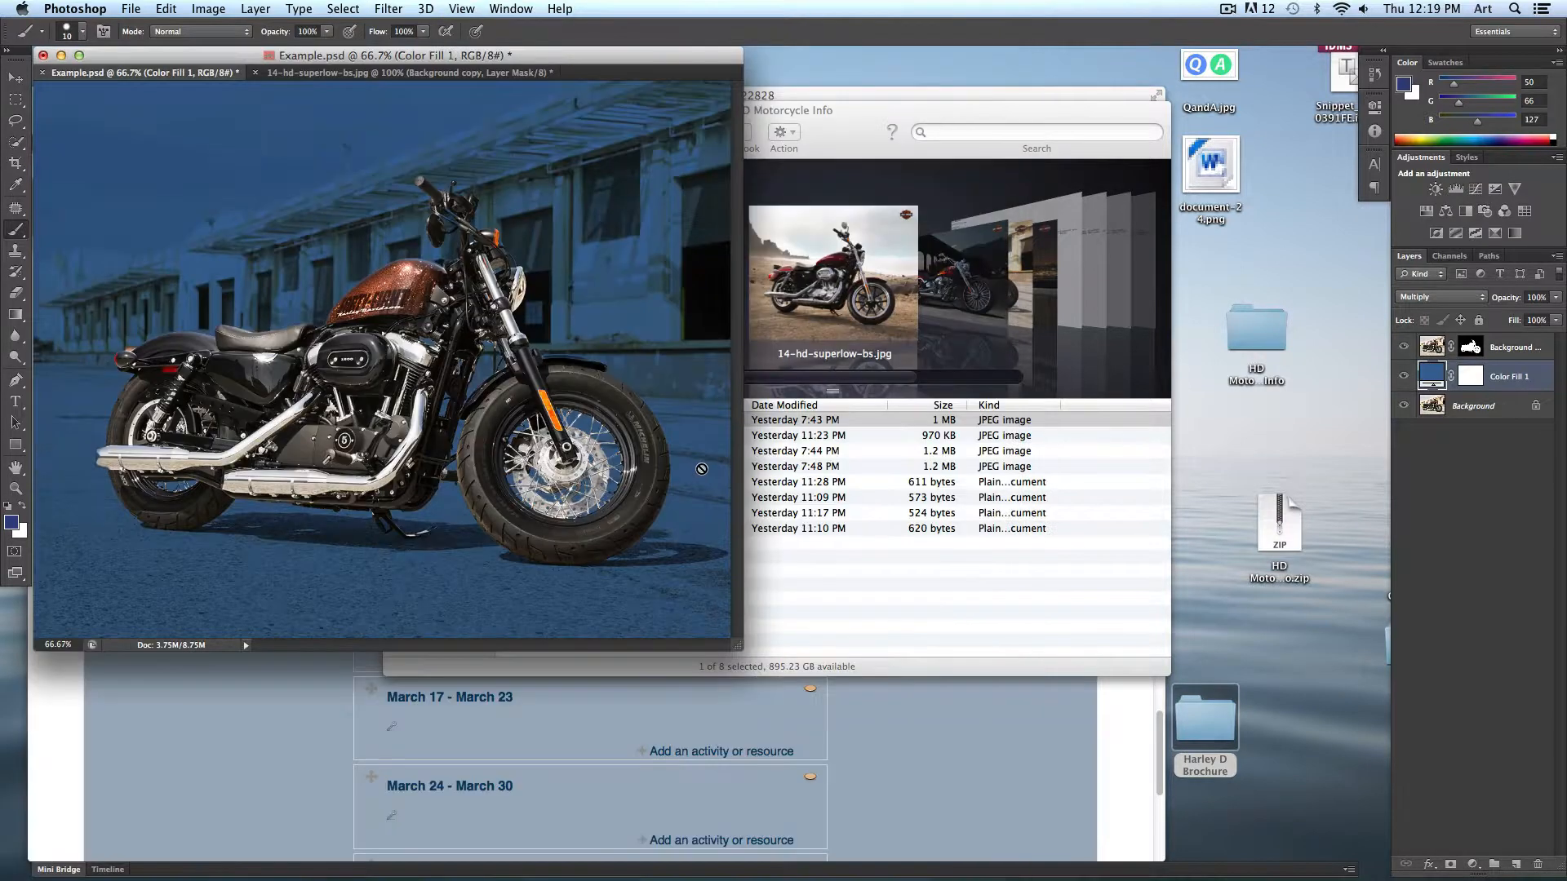
drag(738, 646, 1030, 833)
click(1486, 849)
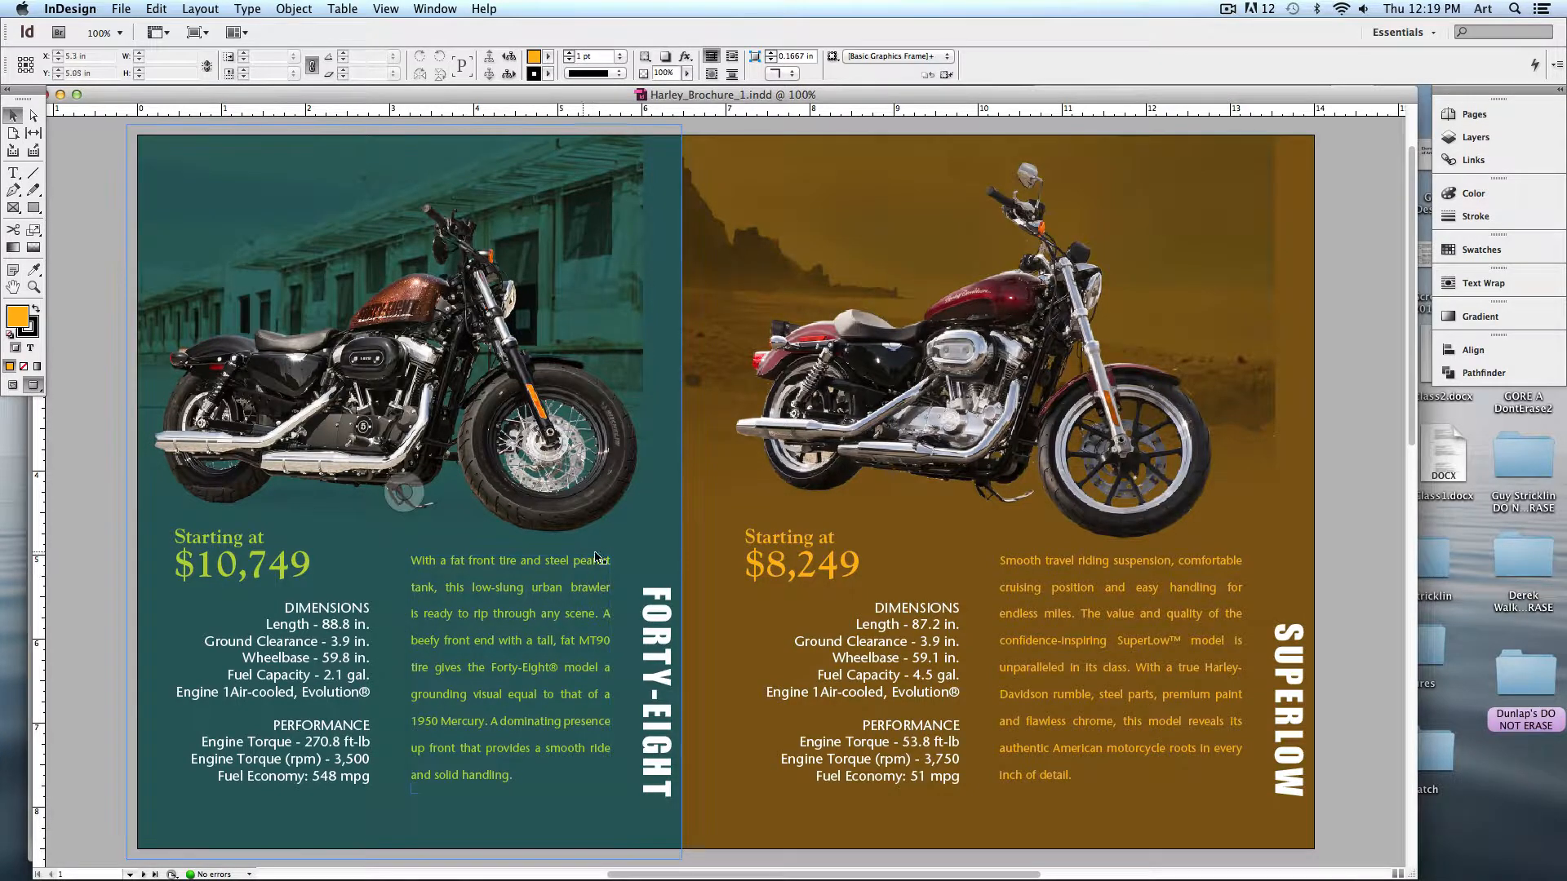
drag(215, 95, 726, 111)
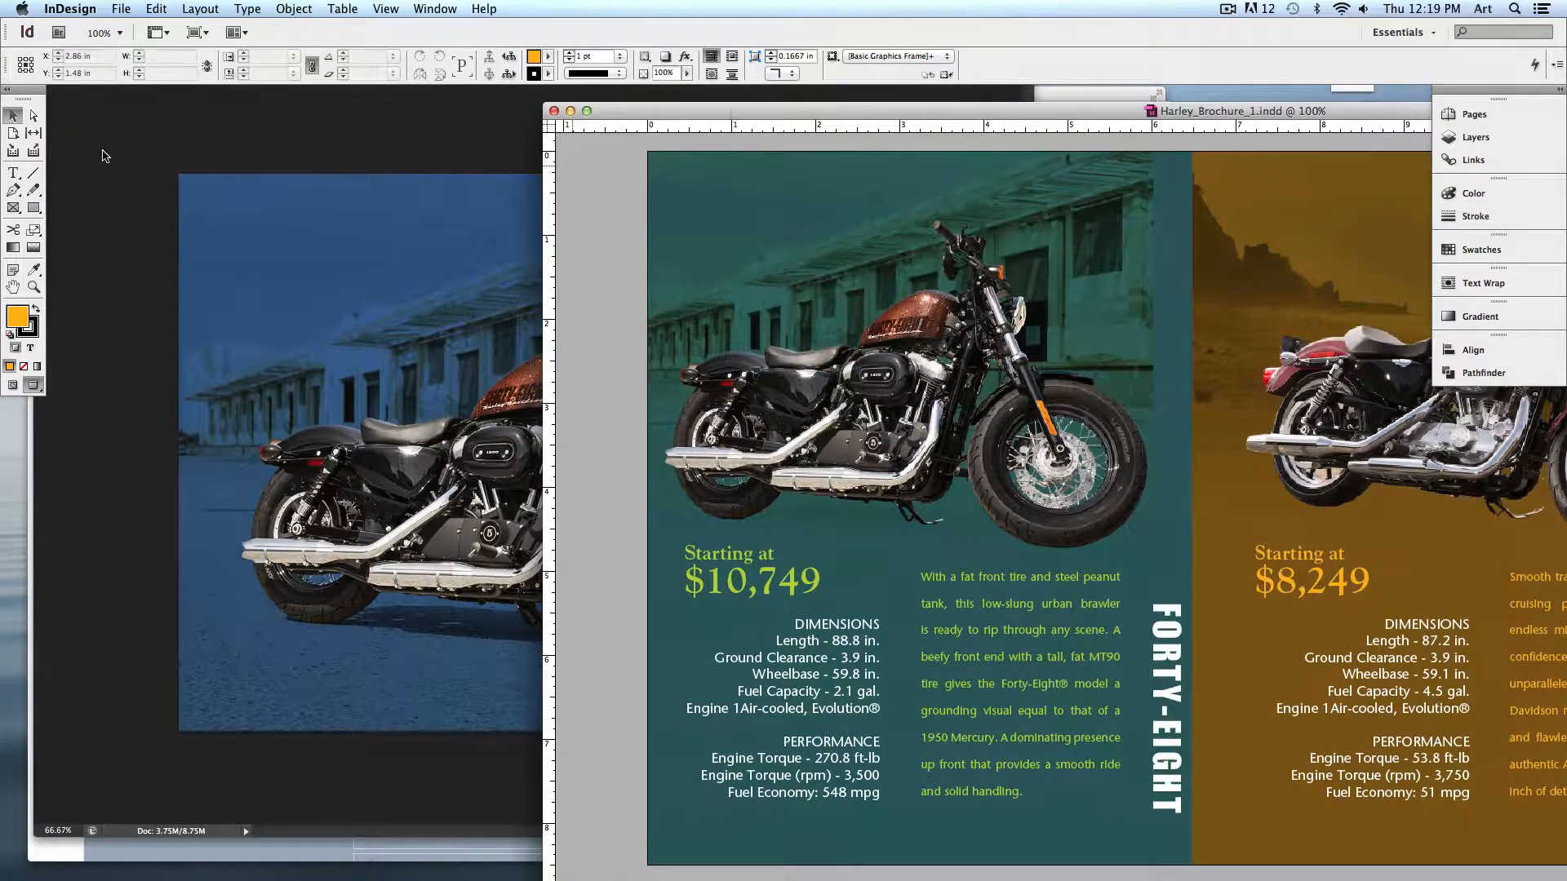
click(105, 157)
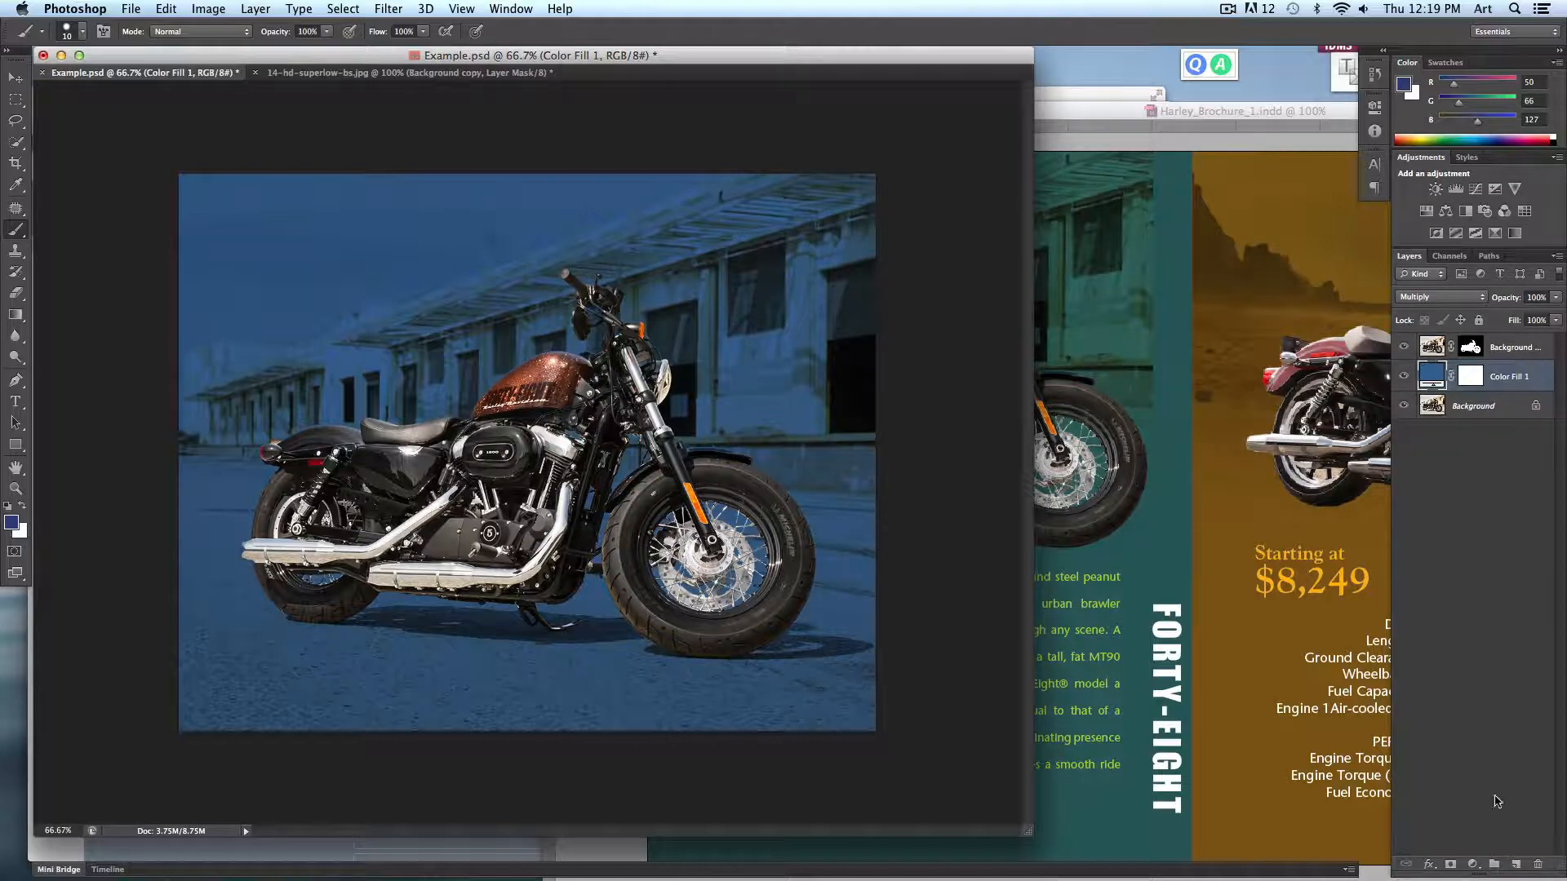
- Add a new layer and draw a gradient upward from the bottom of the photo with the Gradient tool
click(1516, 864)
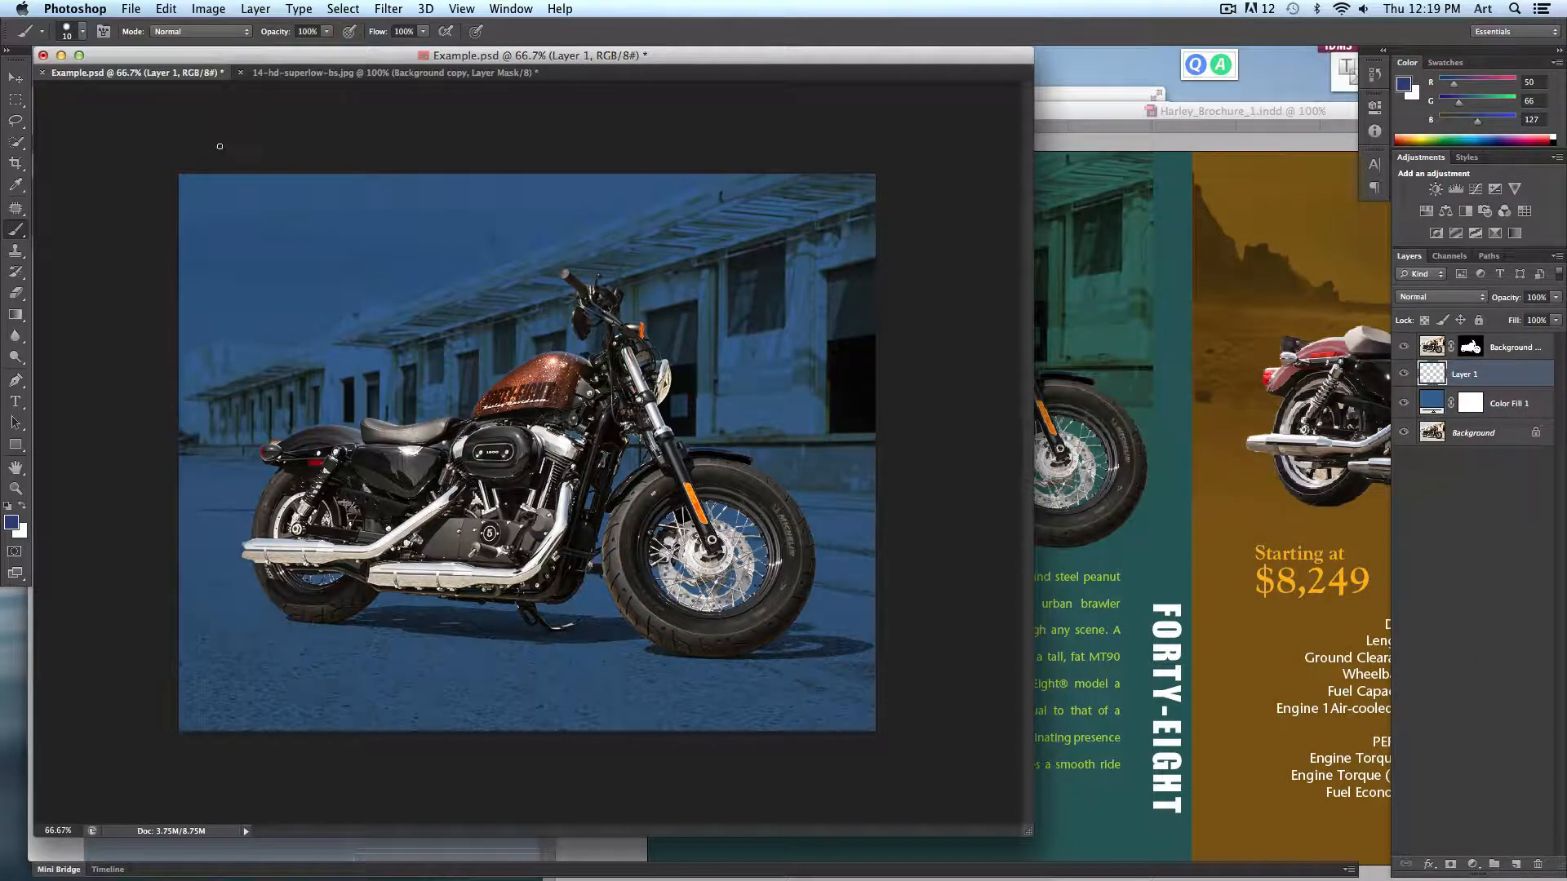
click(15, 318)
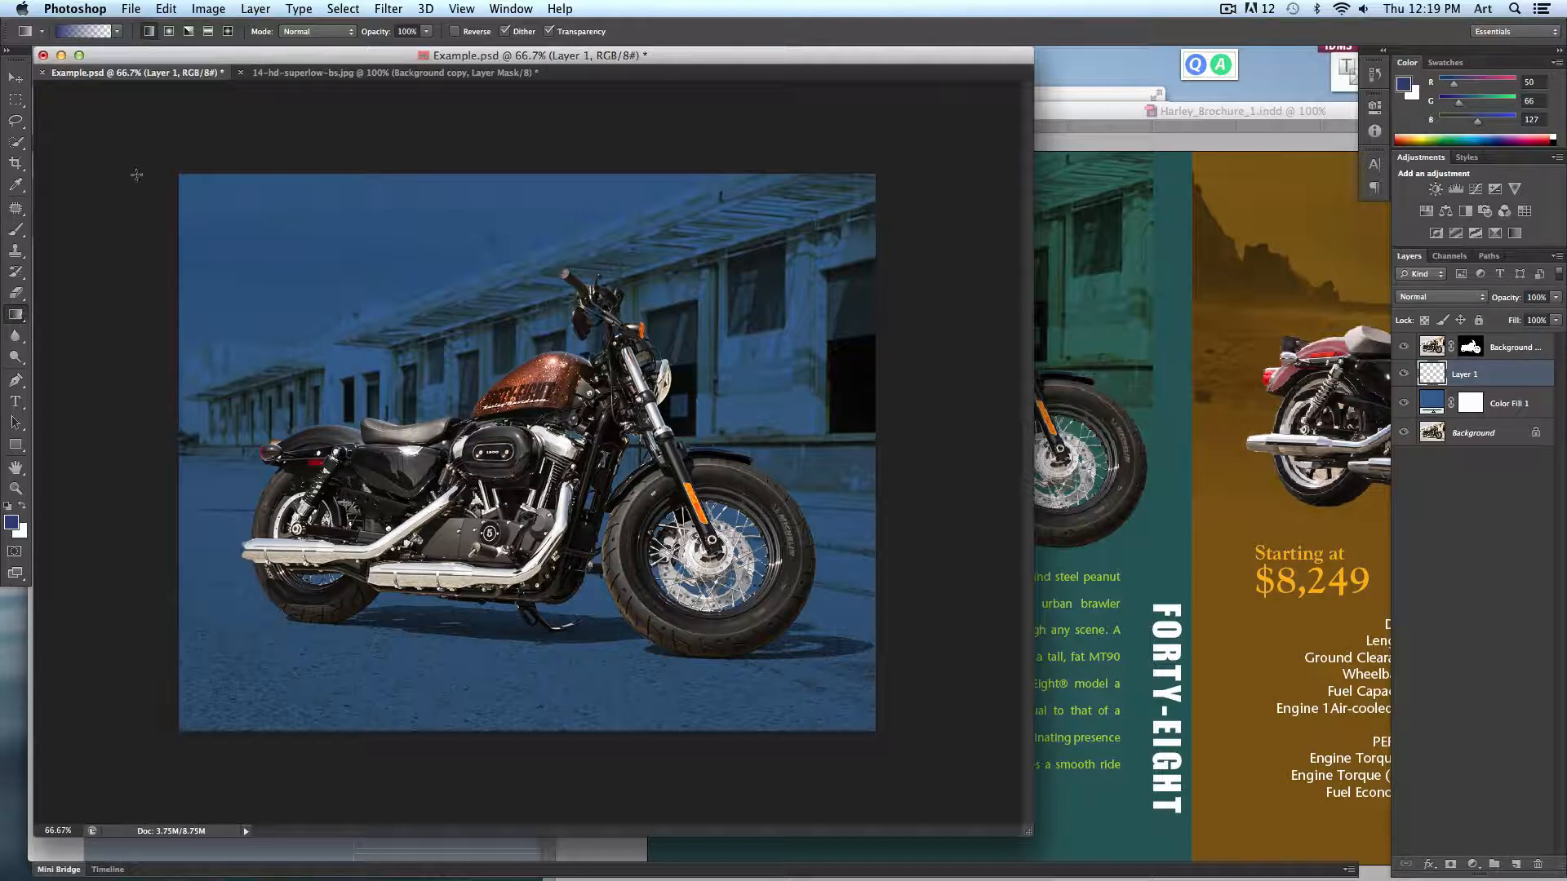
click(117, 32)
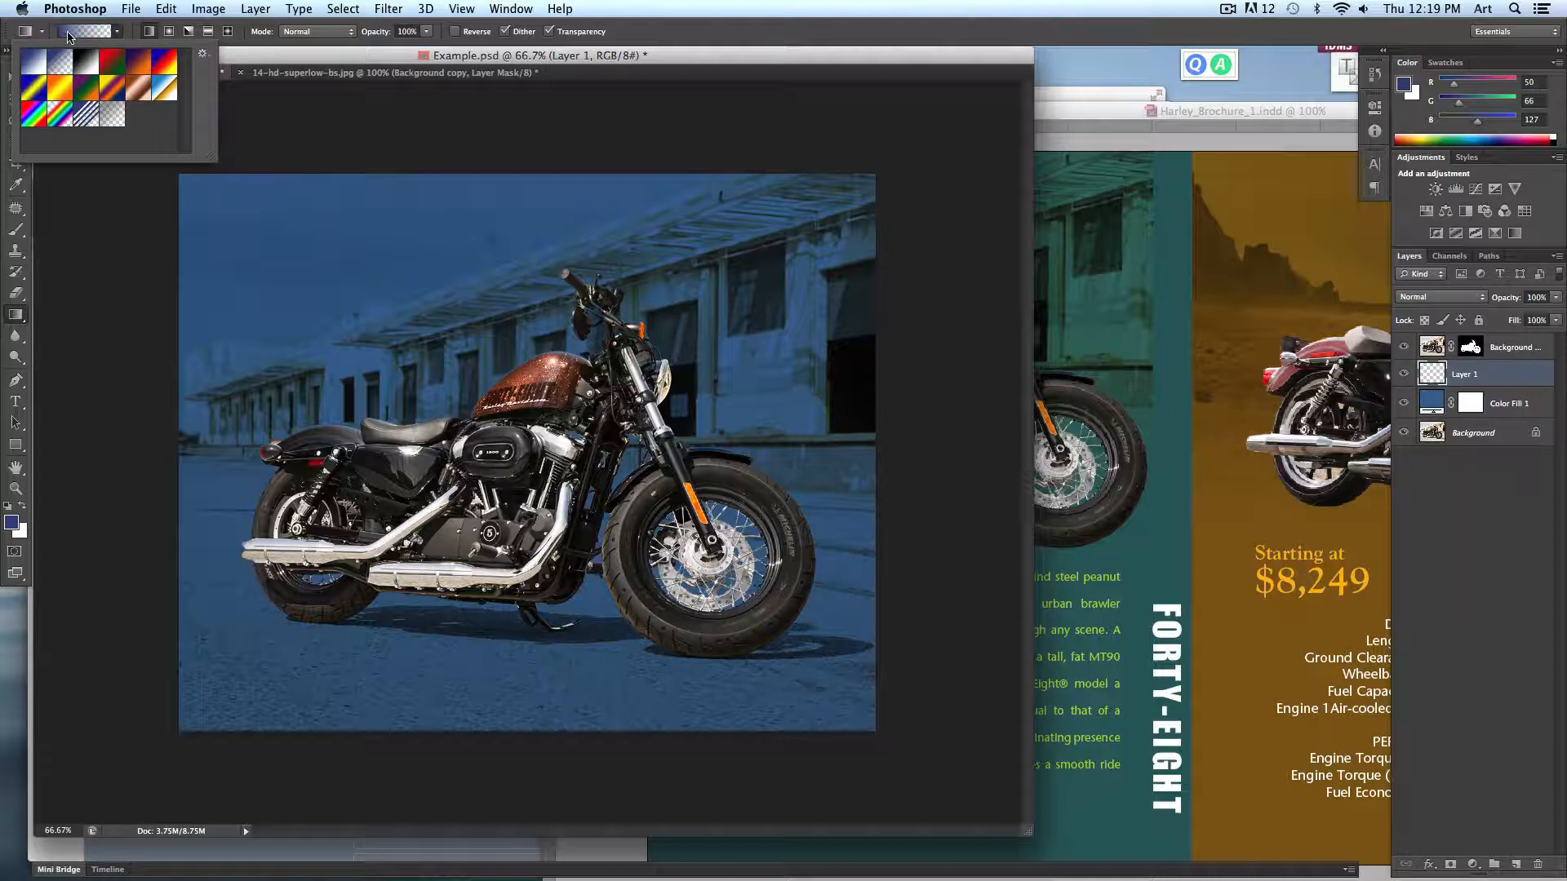
click(142, 33)
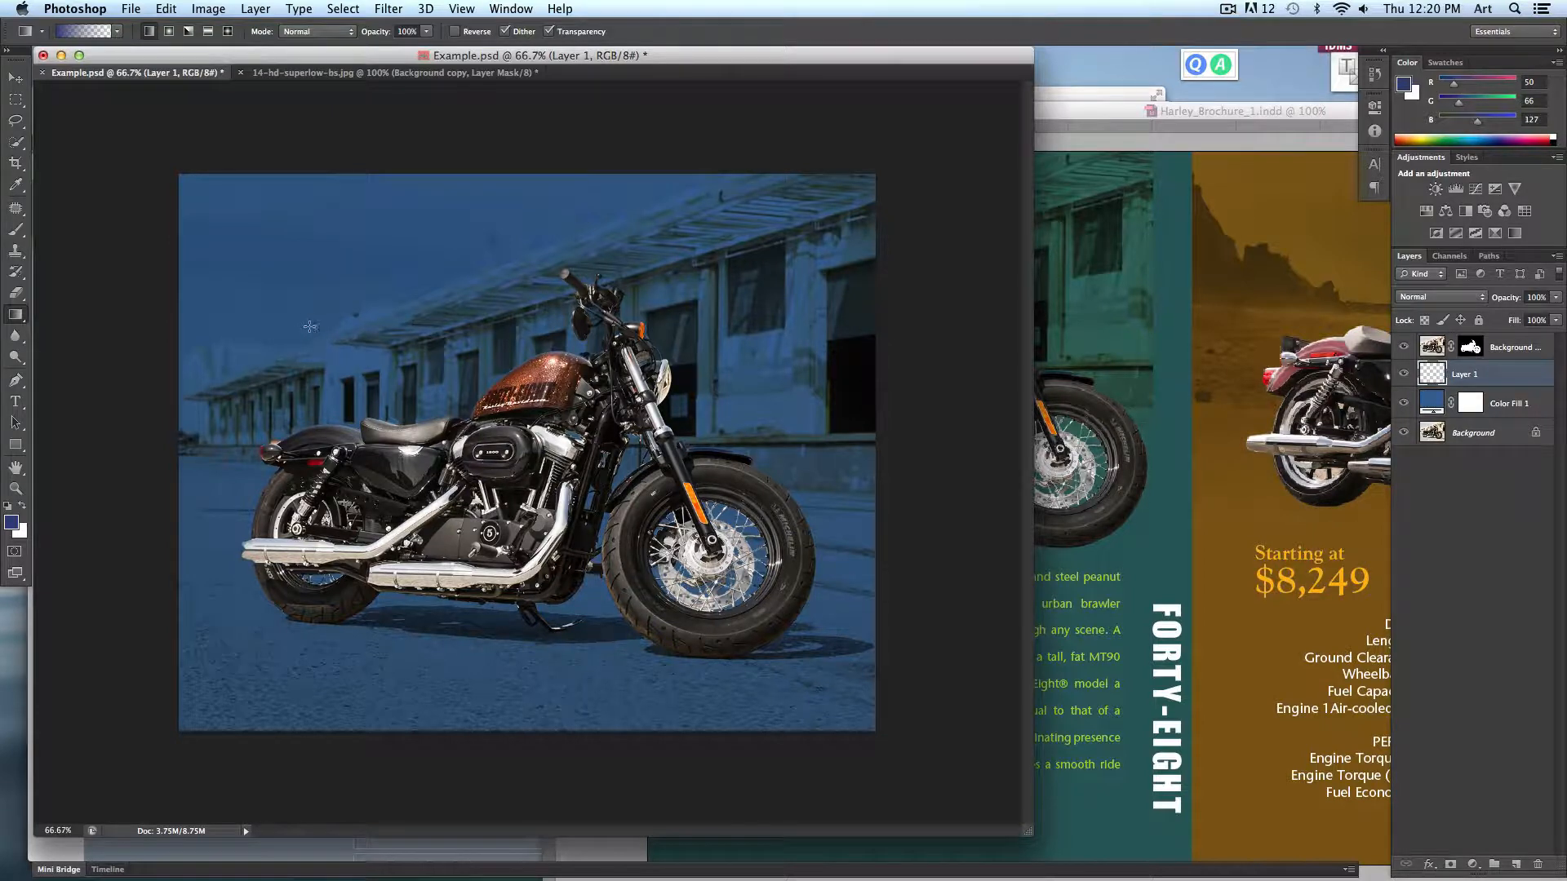
drag(325, 296, 388, 658)
drag(536, 717, 538, 457)
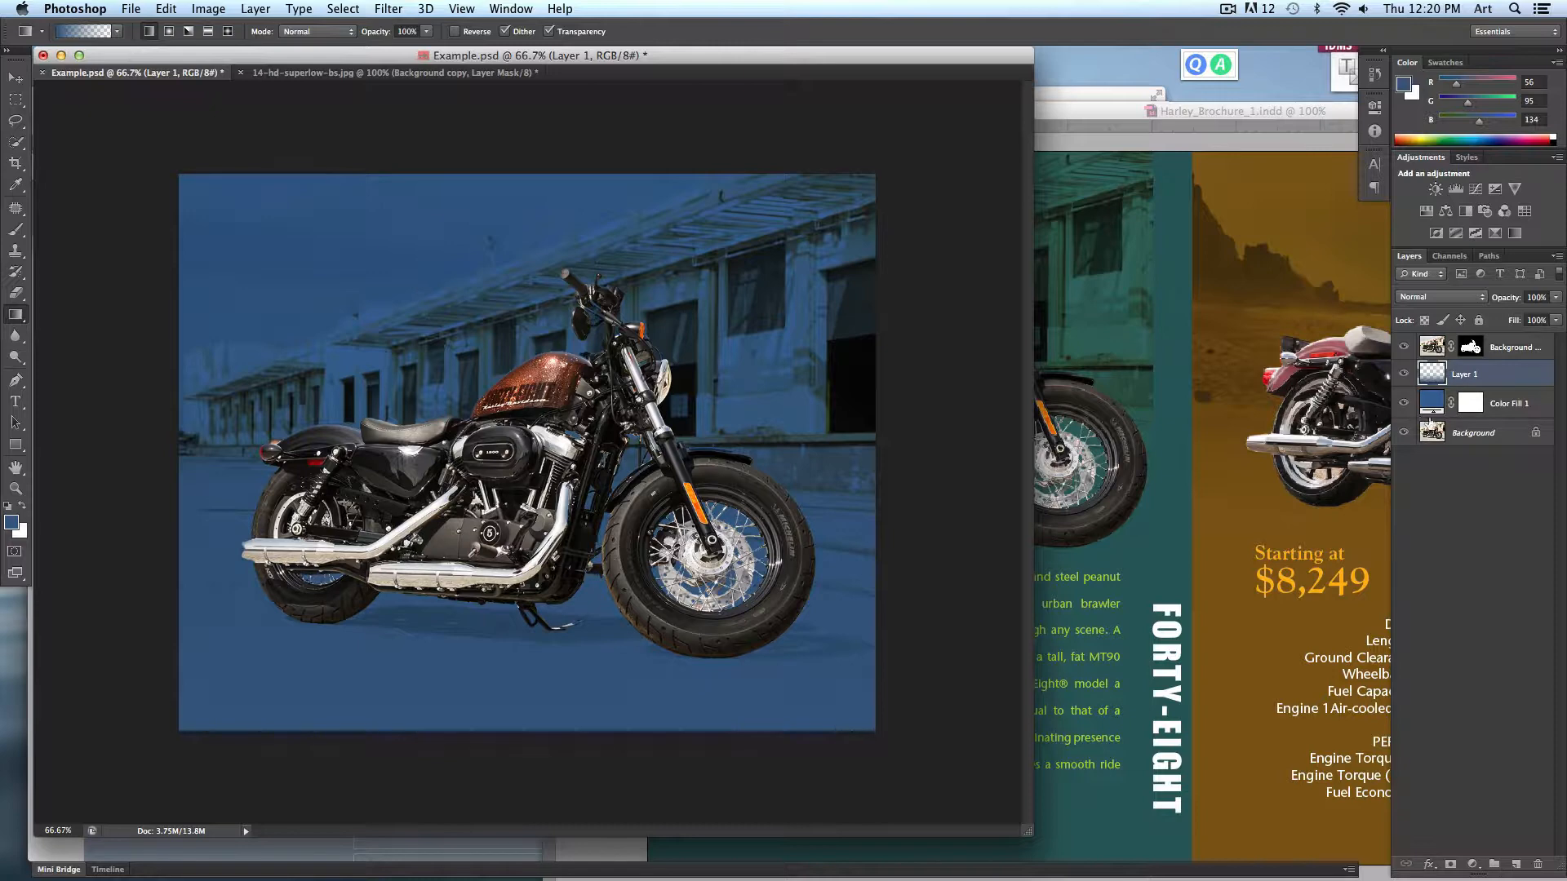
double_click(1435, 400)
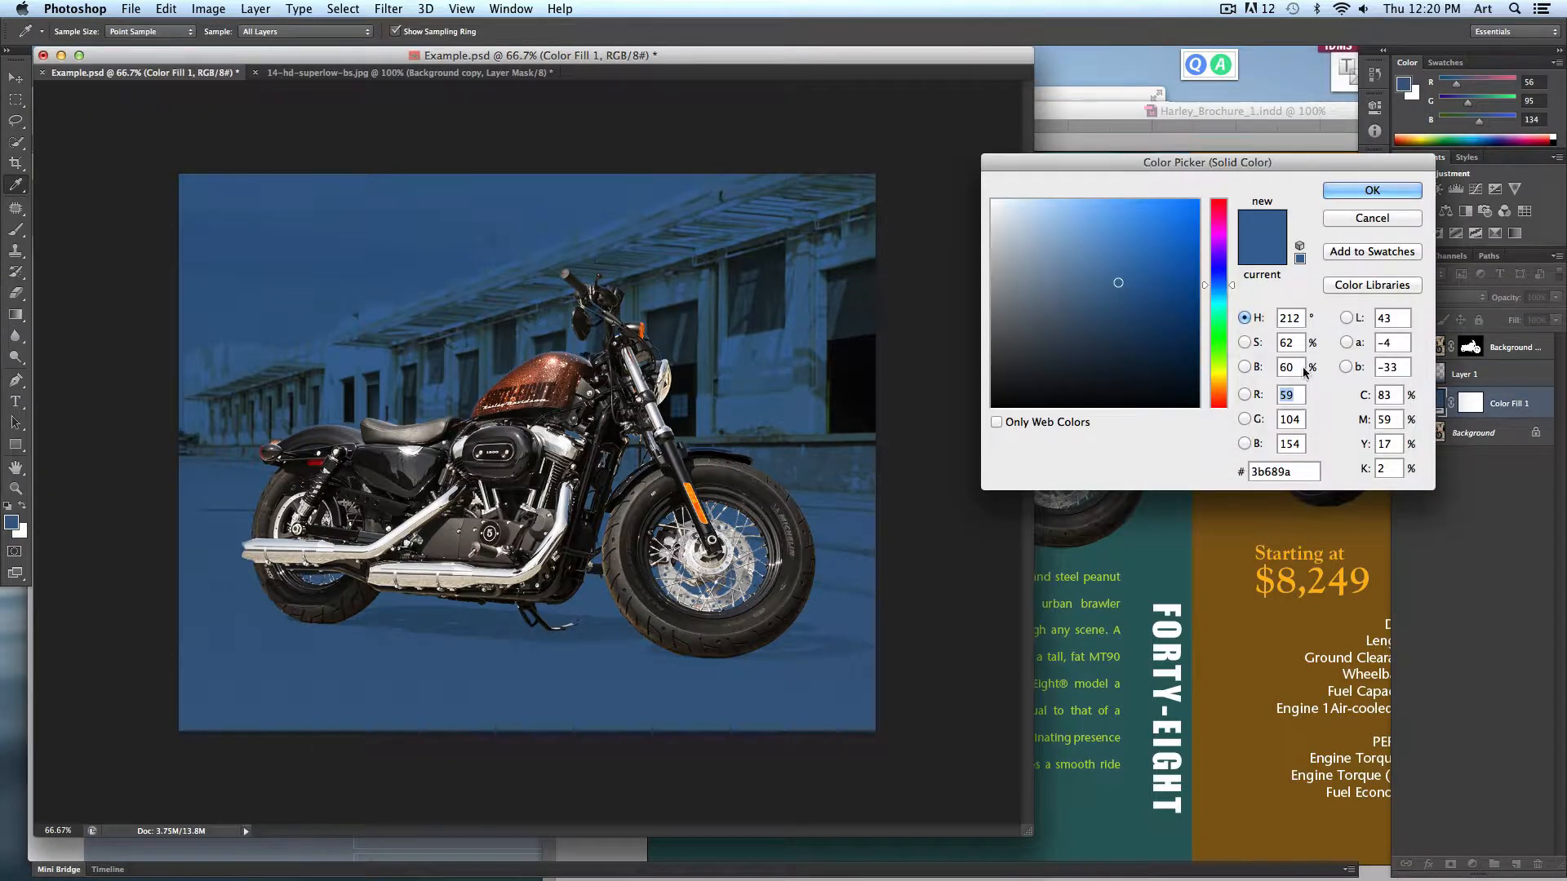
click(1221, 339)
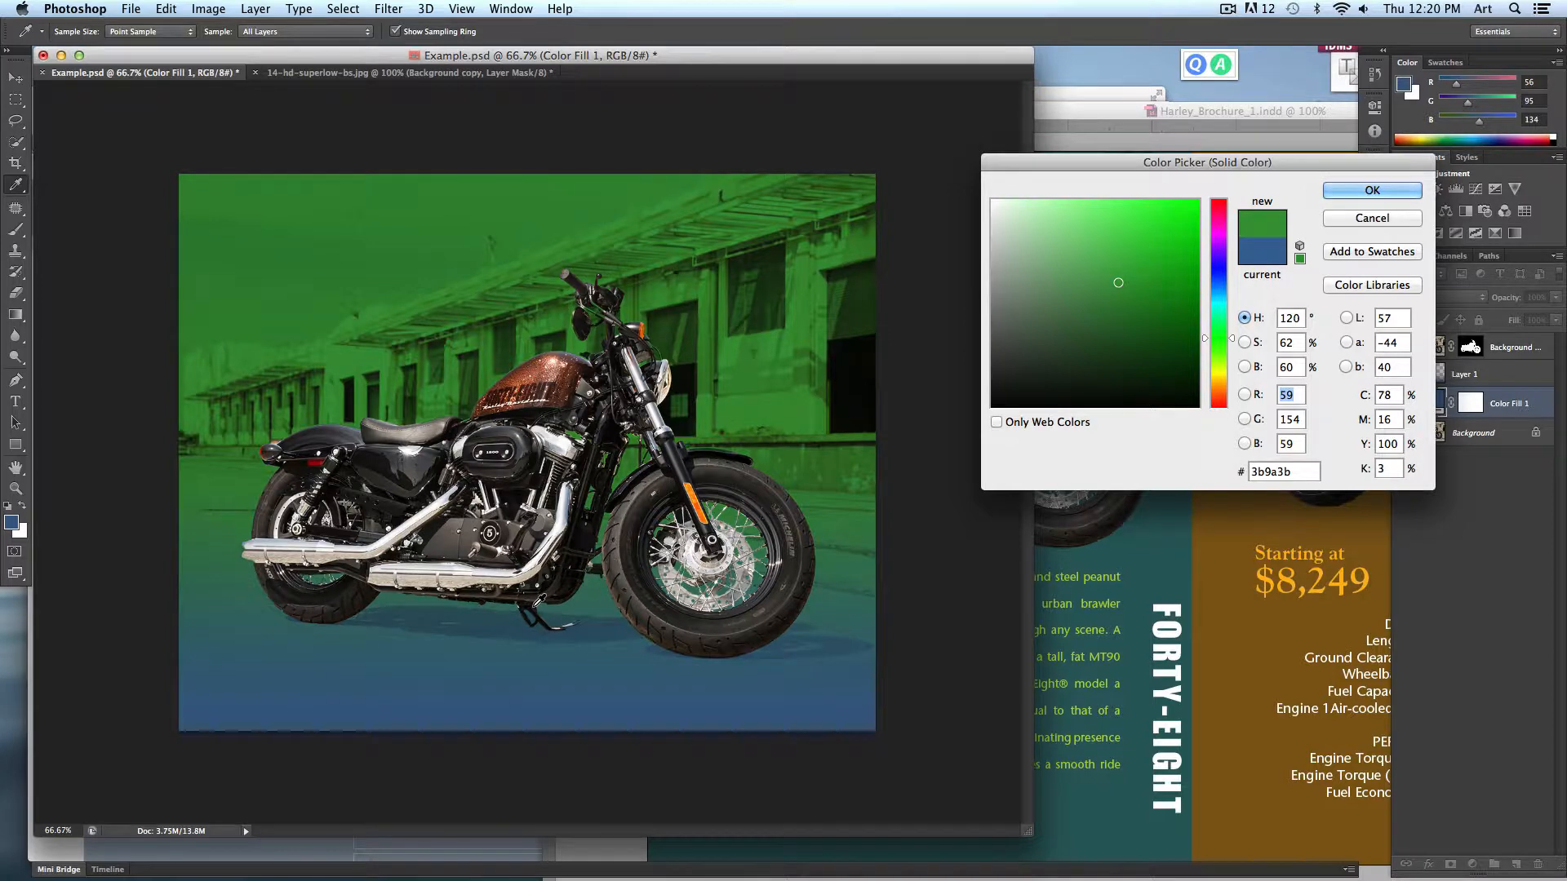
click(1363, 222)
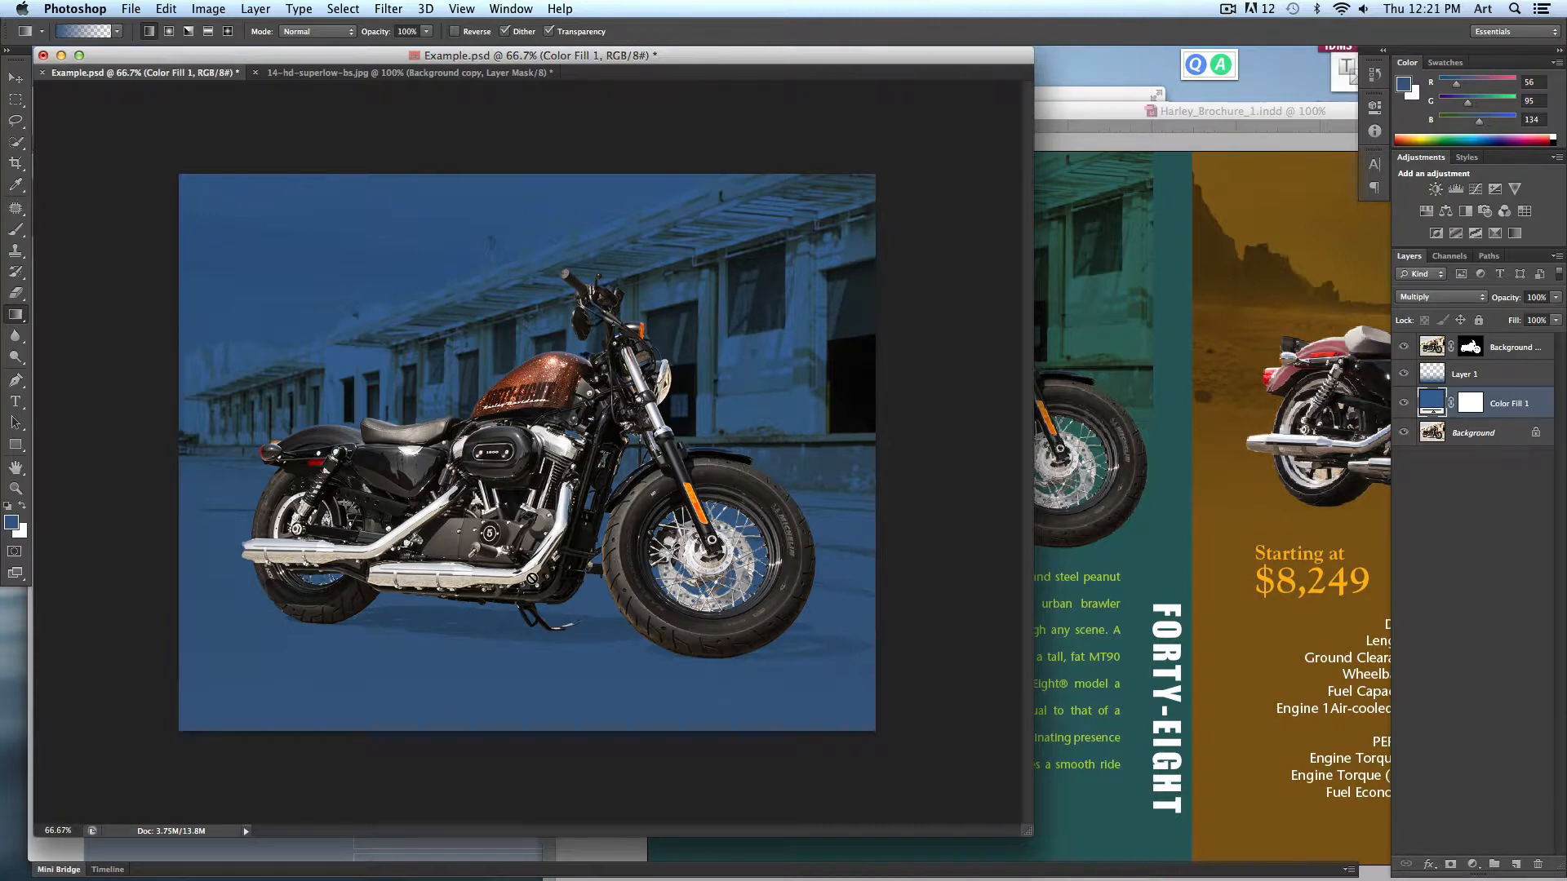
- Try to save the document as Example.tif in TIFF format
click(137, 8)
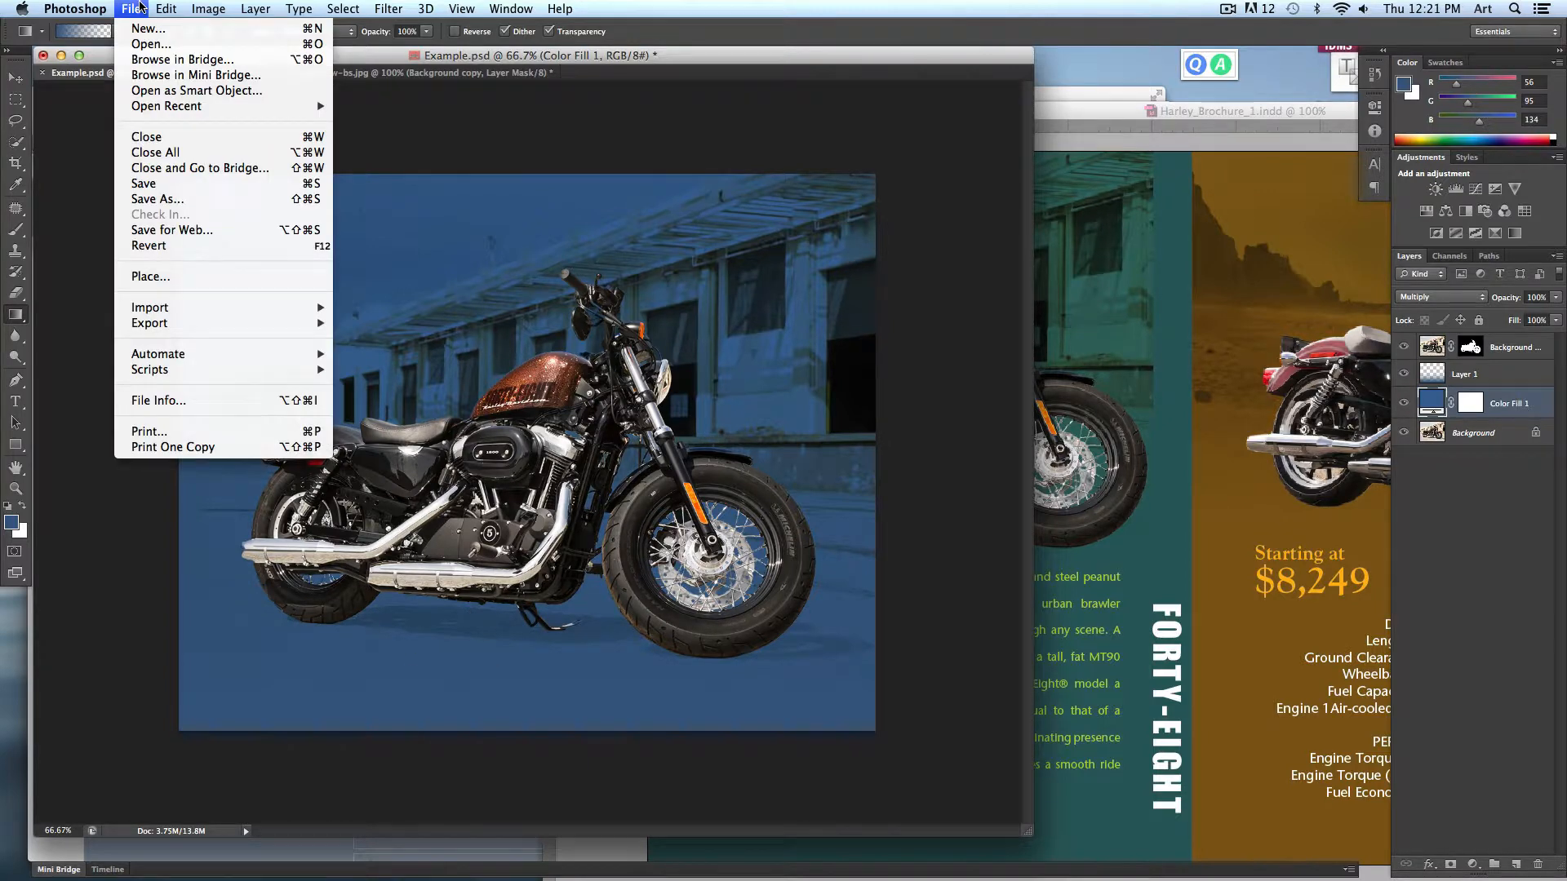
click(171, 201)
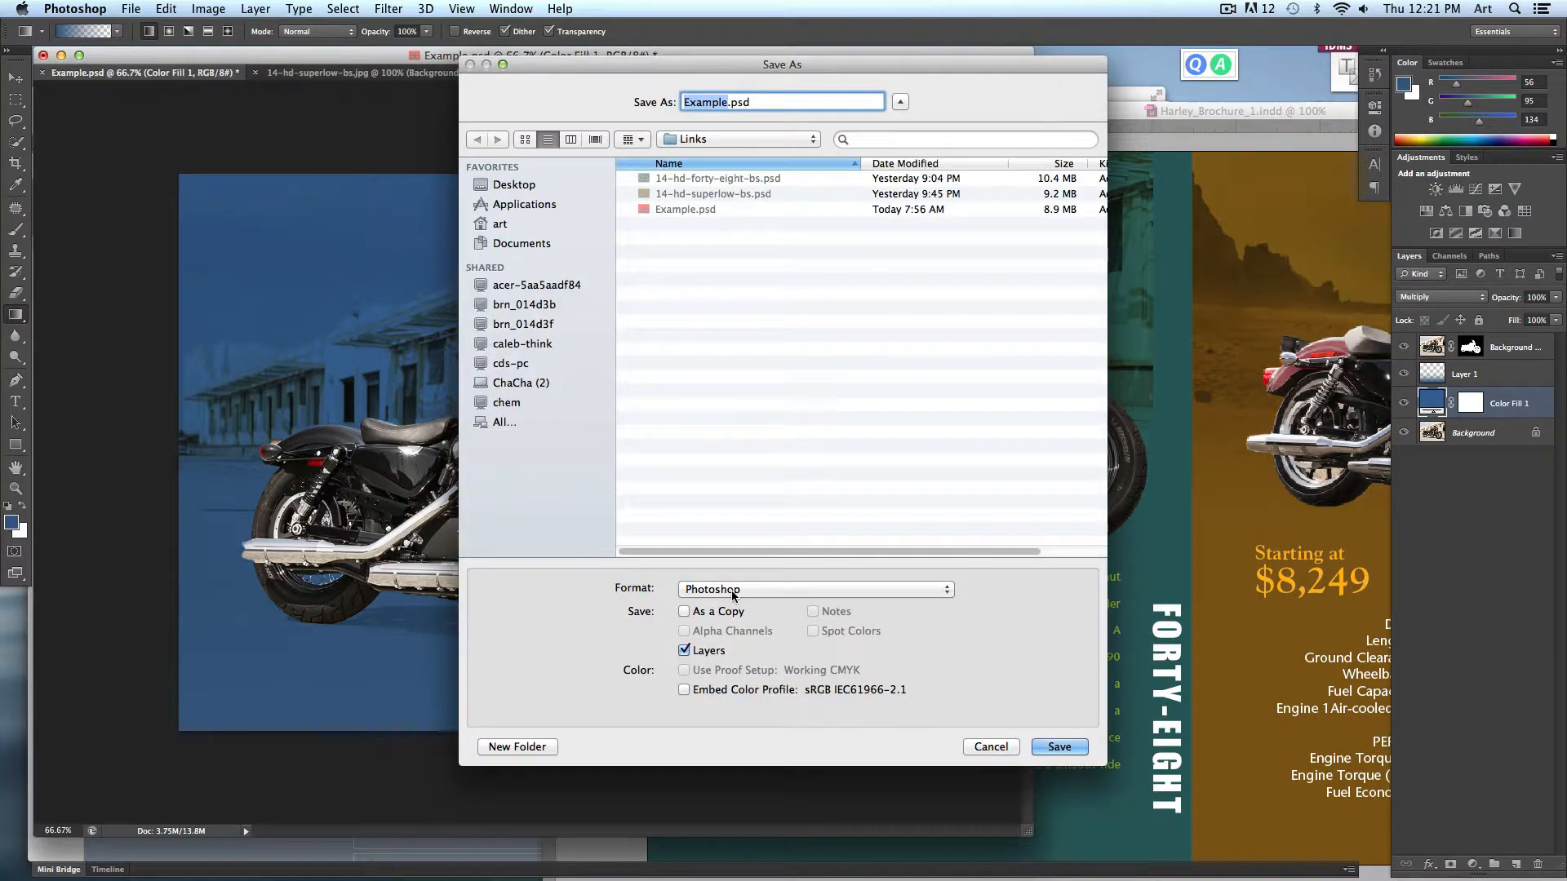
click(733, 589)
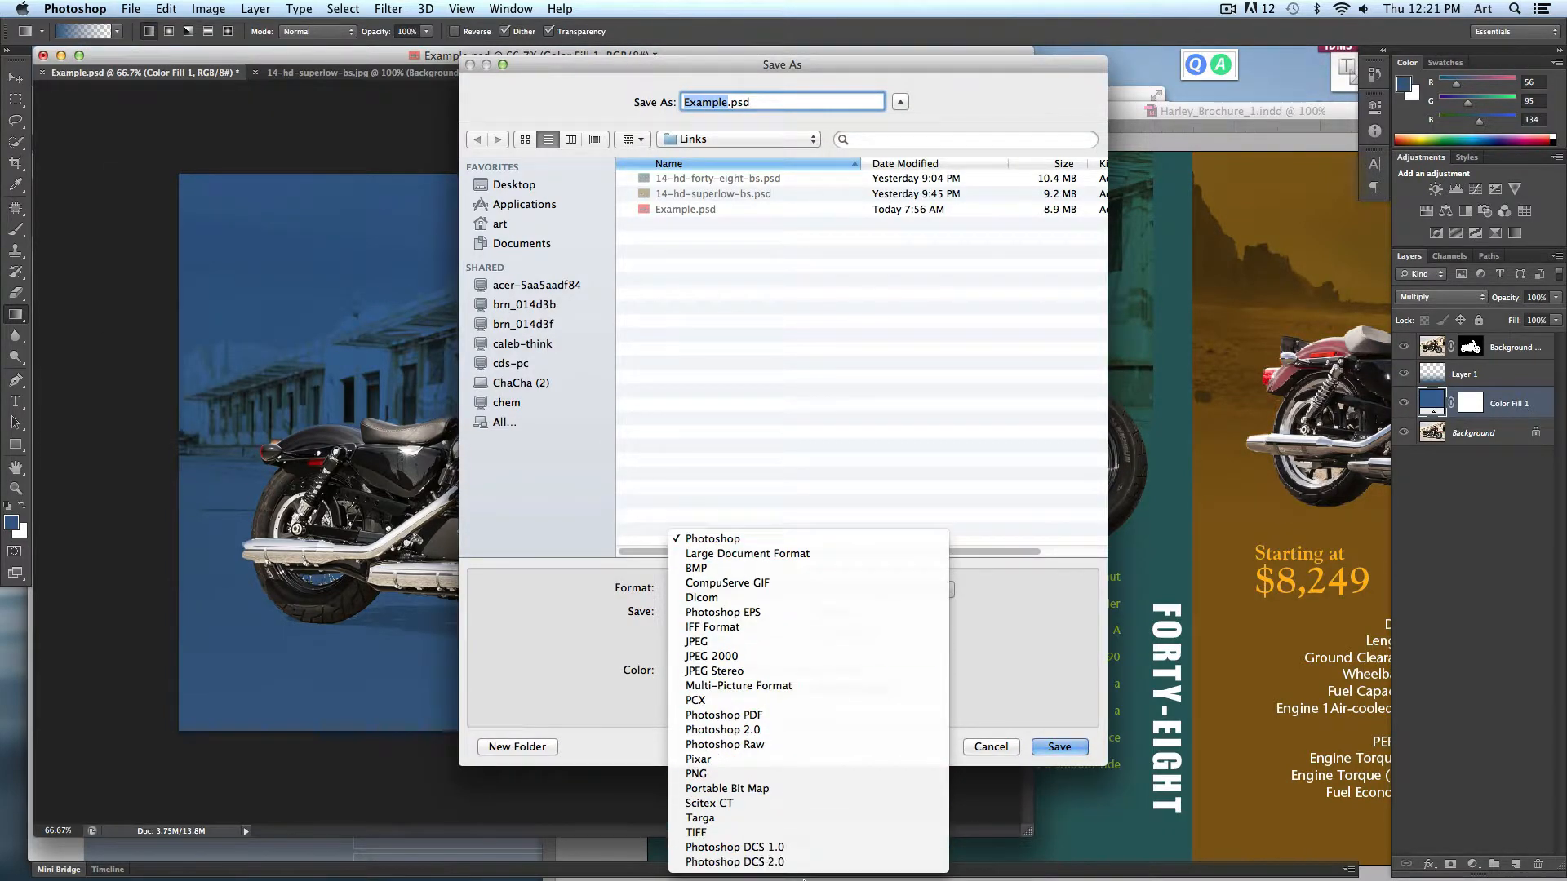
click(712, 834)
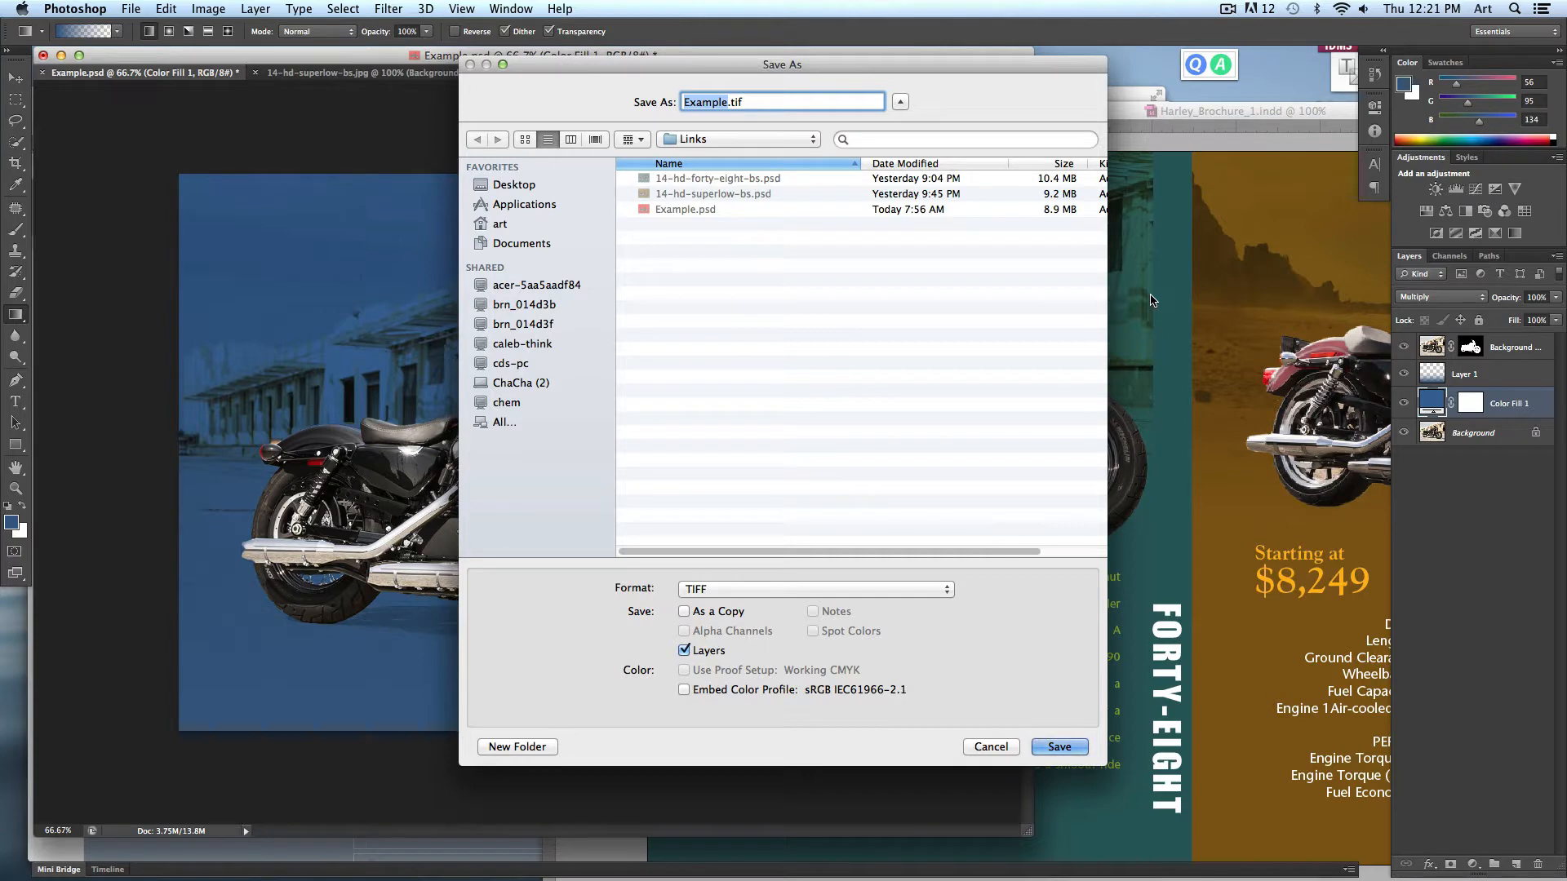
click(1008, 747)
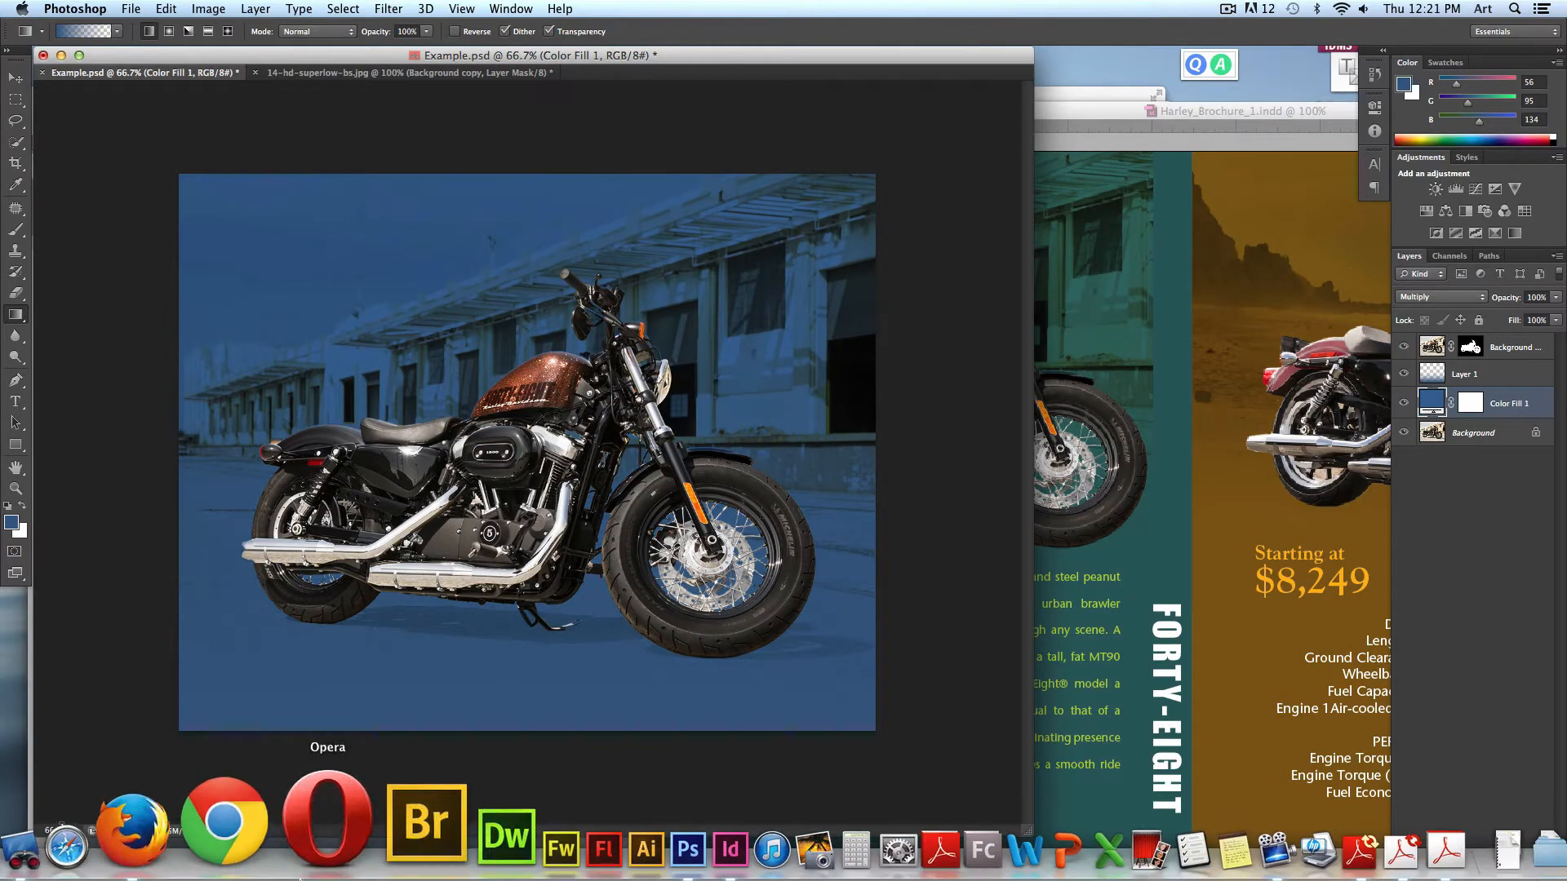
- Switch to Remote Desktop and stop the active screen-sharing task
click(90, 817)
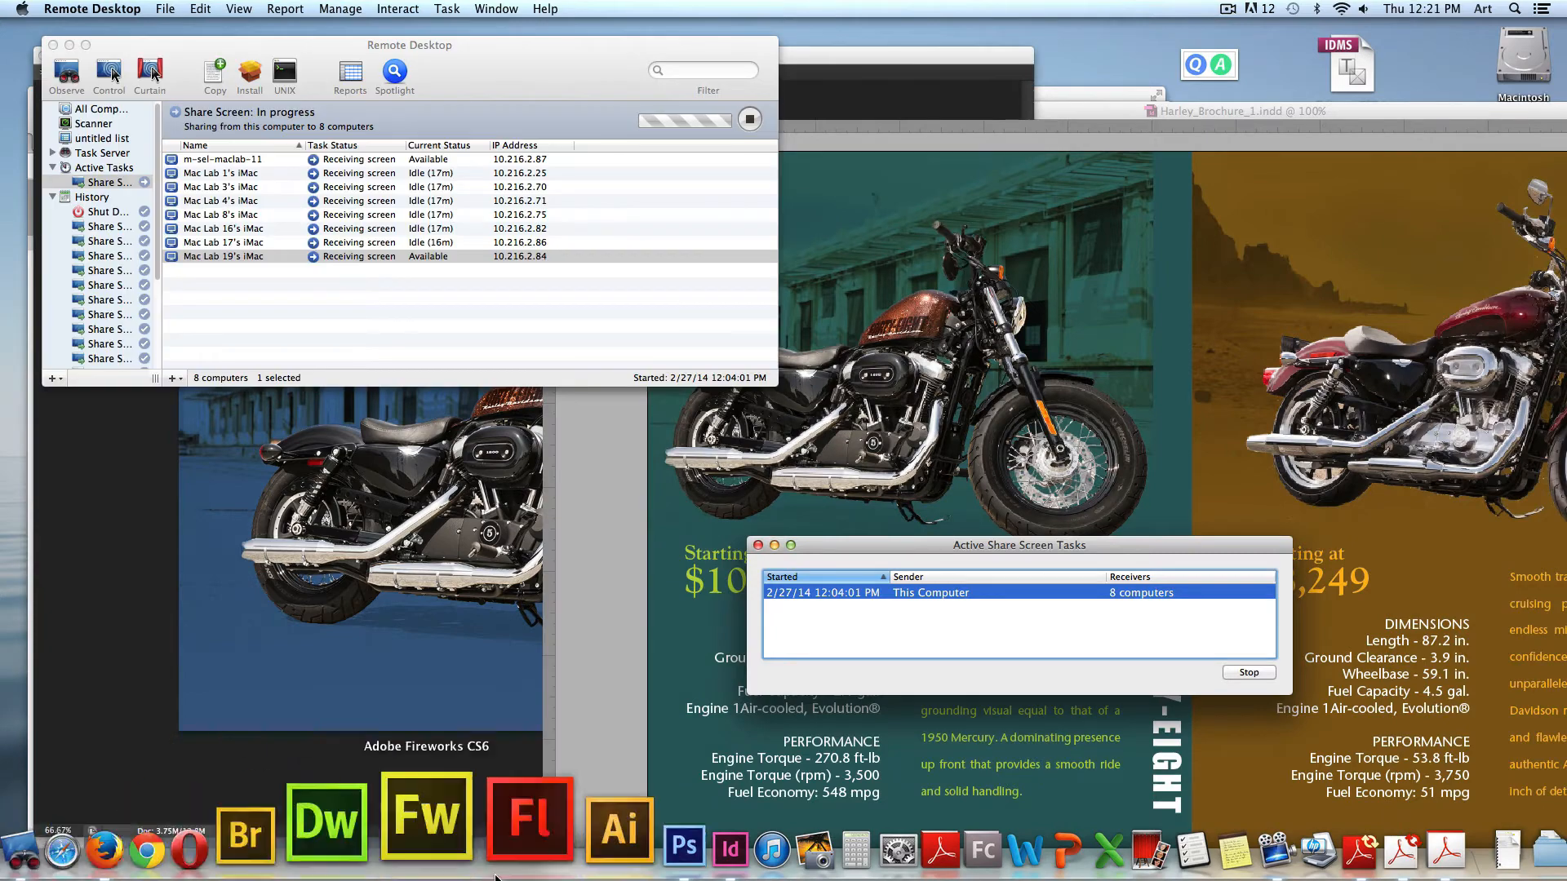
click(1261, 674)
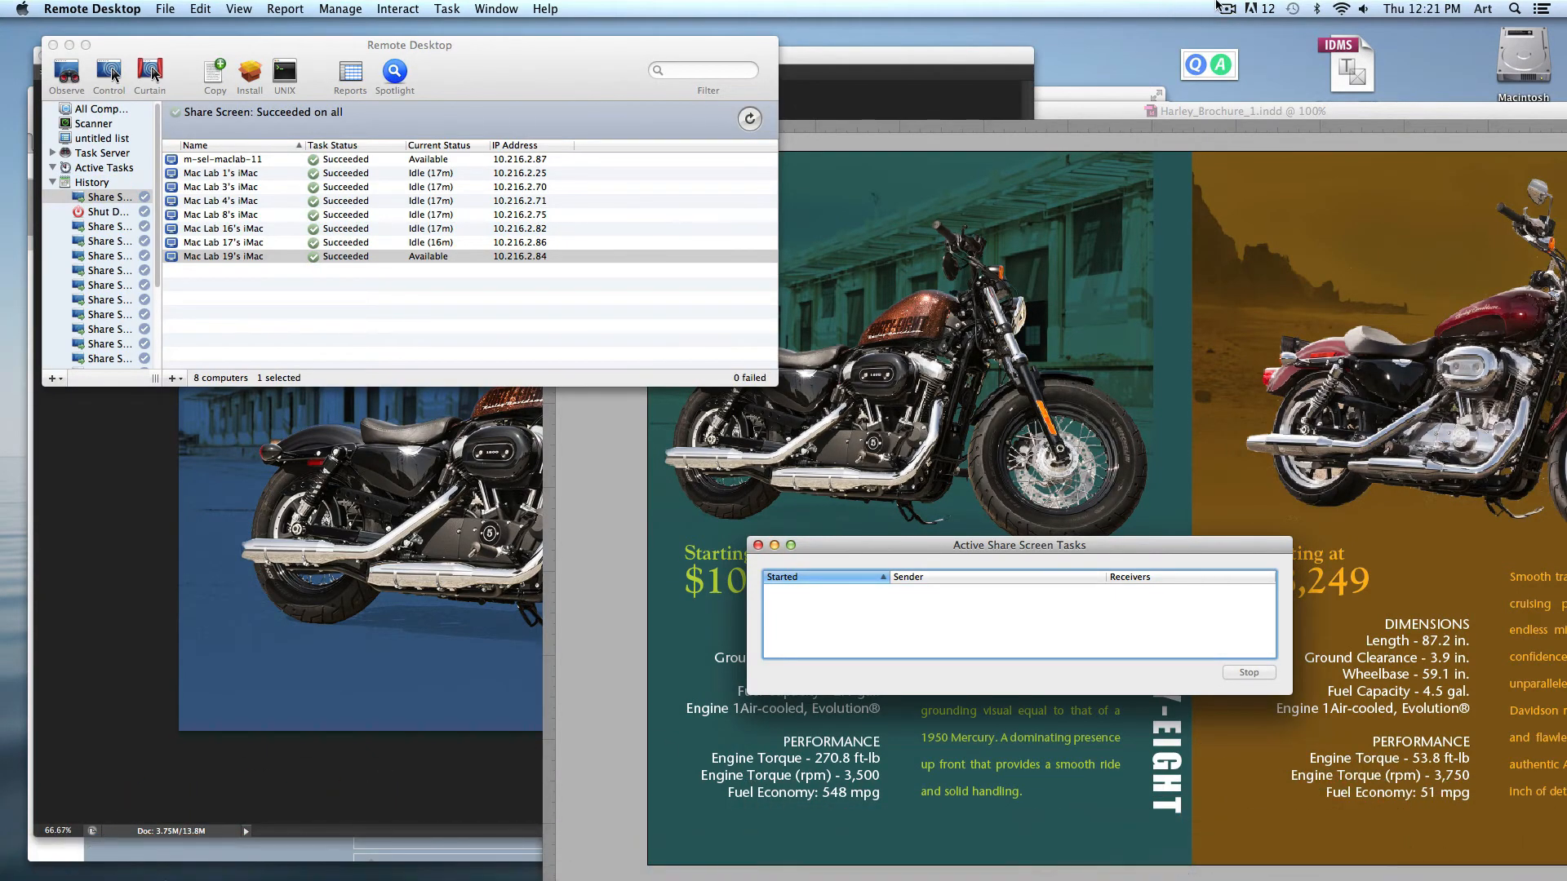